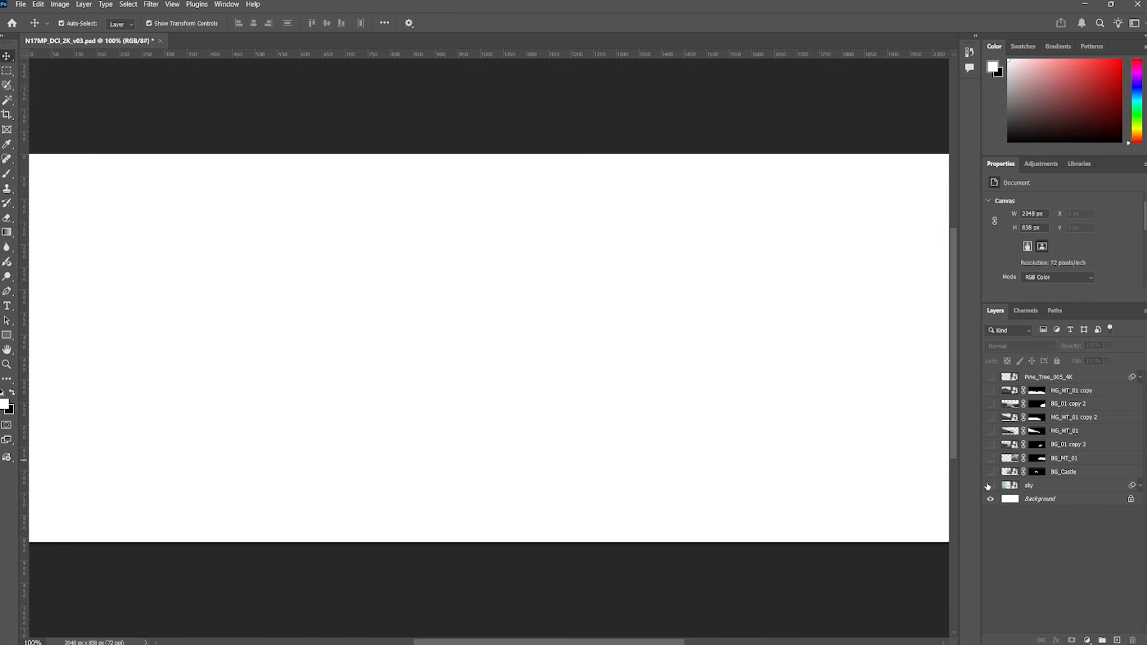
Step: Turn on the visibility of every matte painting layer in turn, from the sky up to Pine_Tree_005_4K
{"action": "left_click", "coordinate": [990, 485]}
{"action": "left_click", "coordinate": [990, 472]}
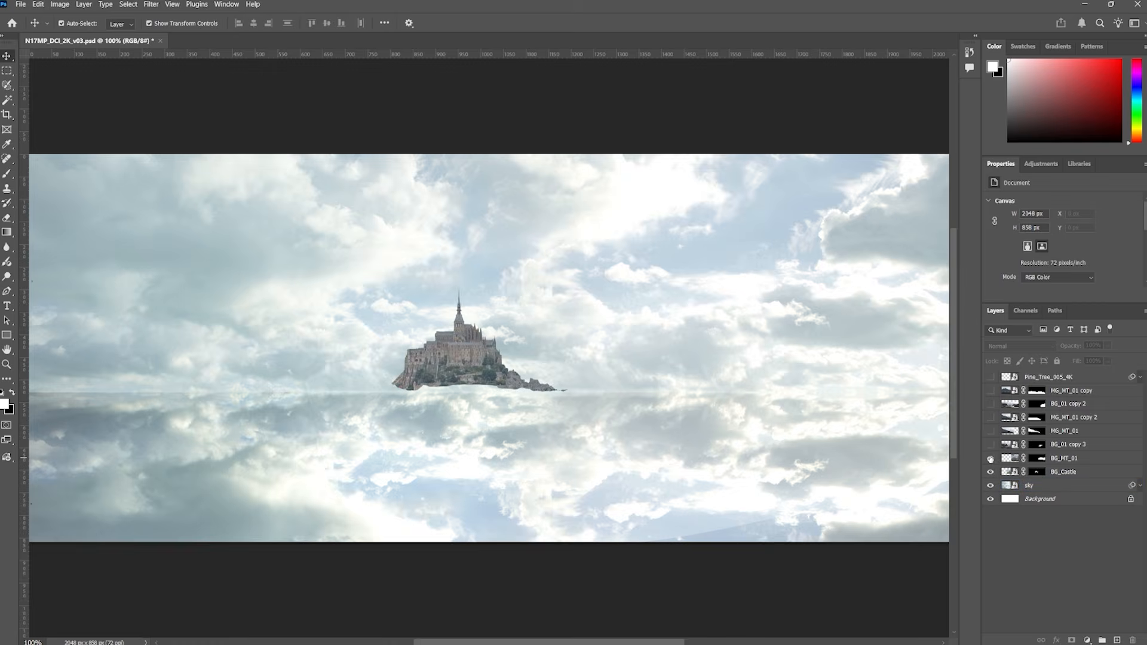
{"action": "left_click", "coordinate": [990, 457]}
{"action": "left_click", "coordinate": [989, 444]}
{"action": "left_click", "coordinate": [990, 430]}
{"action": "left_click", "coordinate": [990, 417]}
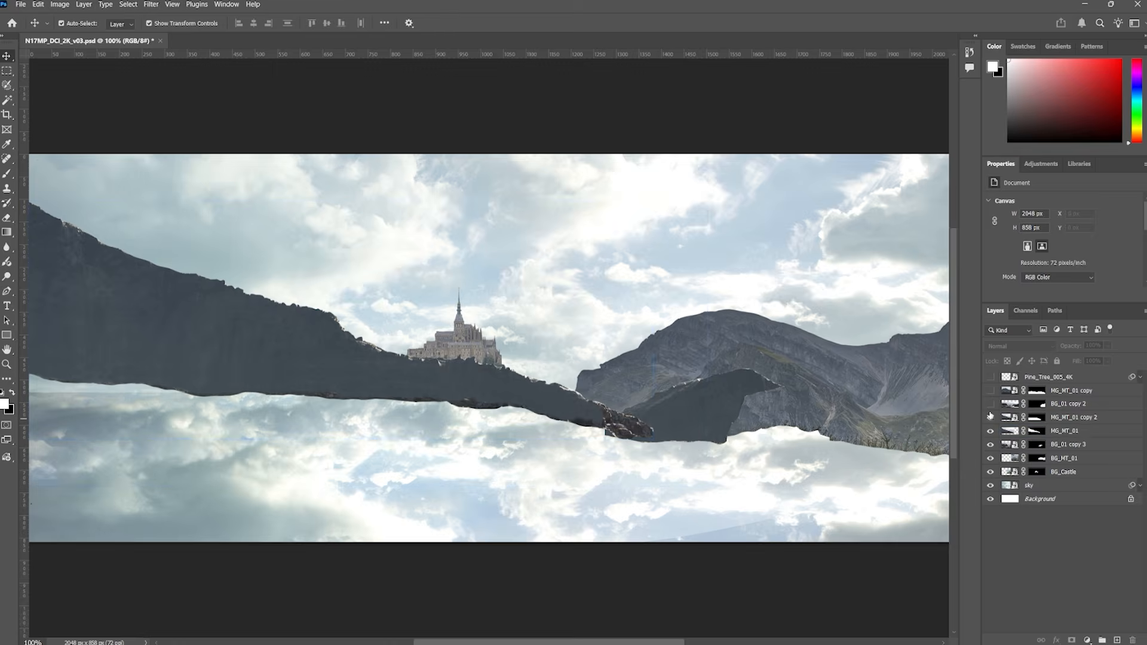
{"action": "left_click", "coordinate": [990, 403]}
{"action": "left_click", "coordinate": [990, 390]}
{"action": "left_click", "coordinate": [990, 377]}
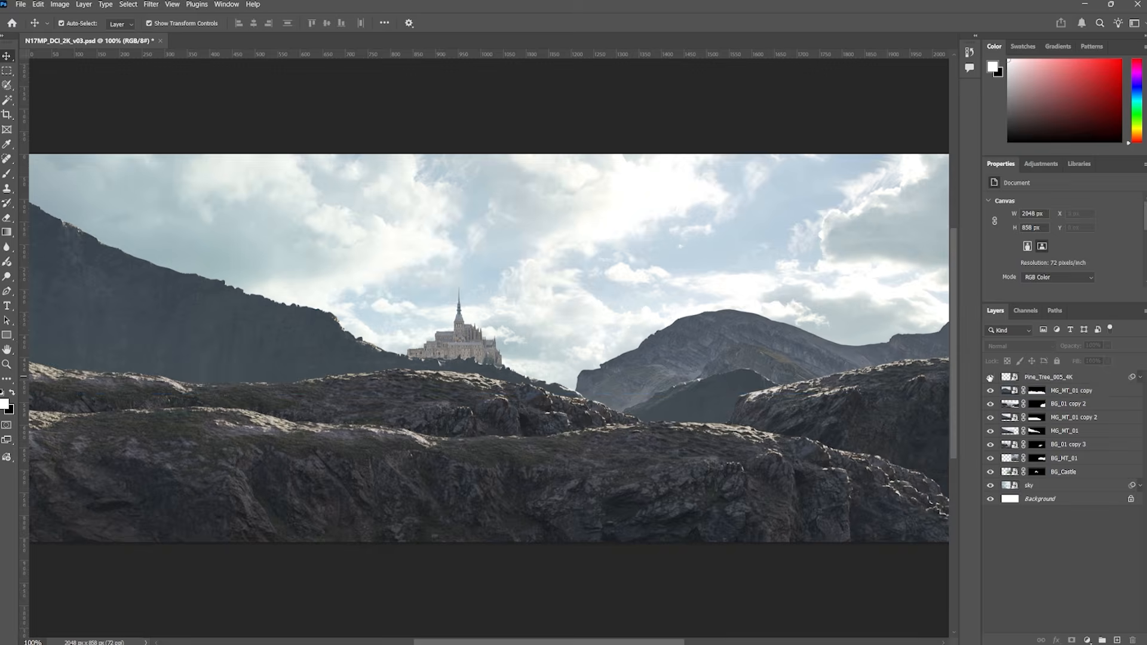
{"action": "left_click", "coordinate": [1063, 472]}
{"action": "left_click", "coordinate": [1026, 573]}
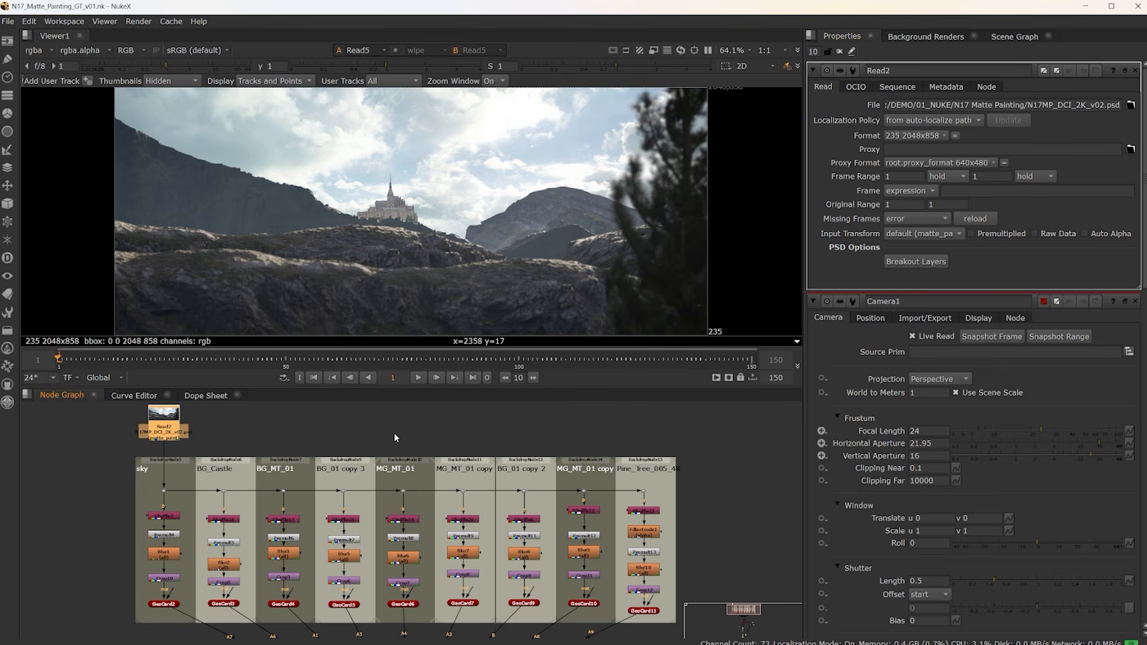
Step: Switch to NukeX, follow the layer branches down the node graph and show the GeoScene1 node in the viewer
{"action": "left_click_drag", "start_coordinate": [393, 433], "coordinate": [403, 415]}
{"action": "left_click_drag", "start_coordinate": [94, 514], "coordinate": [138, 500]}
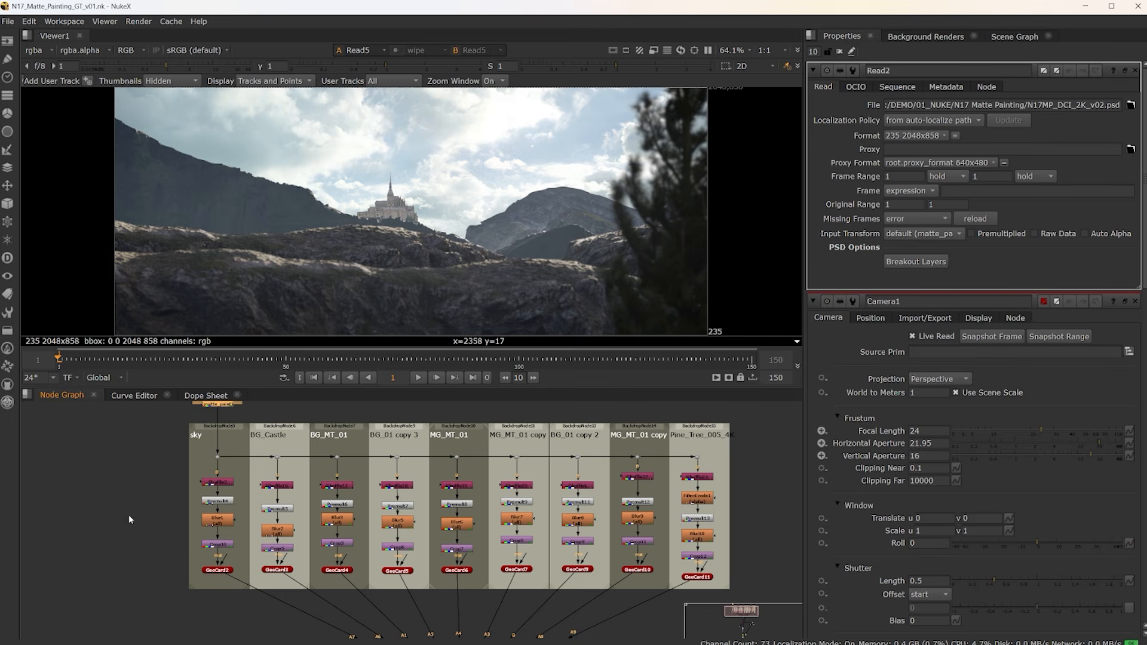
{"action": "scroll", "coordinate": [129, 519], "scroll_direction": "down", "scroll_amount": 1}
{"action": "left_click_drag", "start_coordinate": [129, 519], "coordinate": [102, 455]}
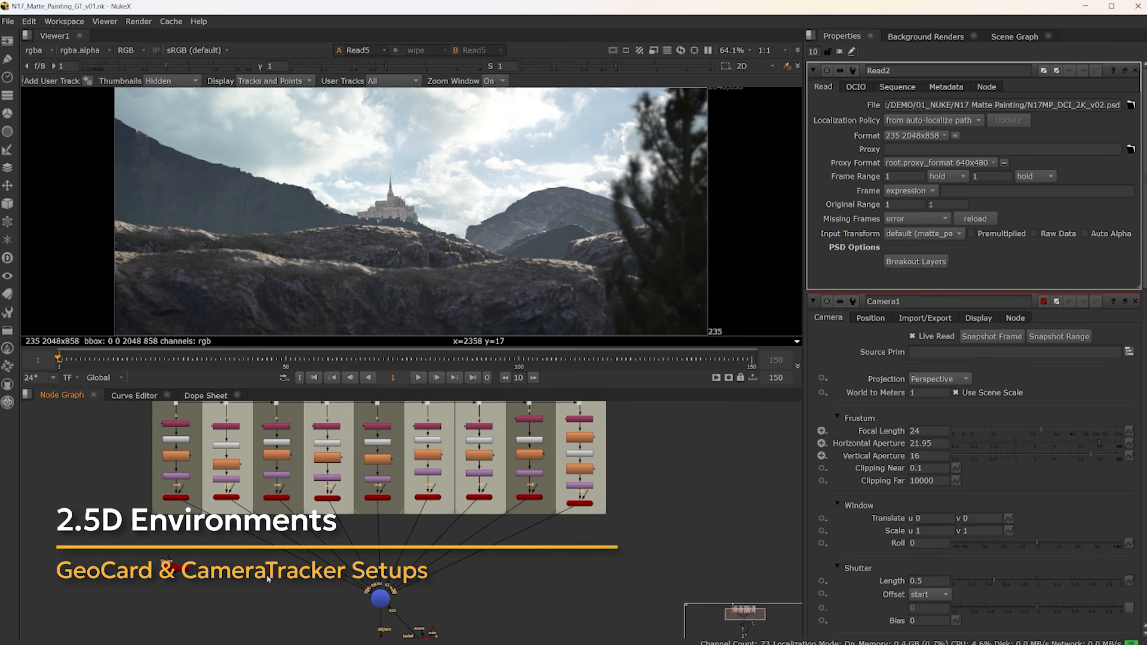
{"action": "left_click_drag", "start_coordinate": [268, 579], "coordinate": [238, 518]}
{"action": "scroll", "coordinate": [391, 536], "scroll_direction": "up", "scroll_amount": 4}
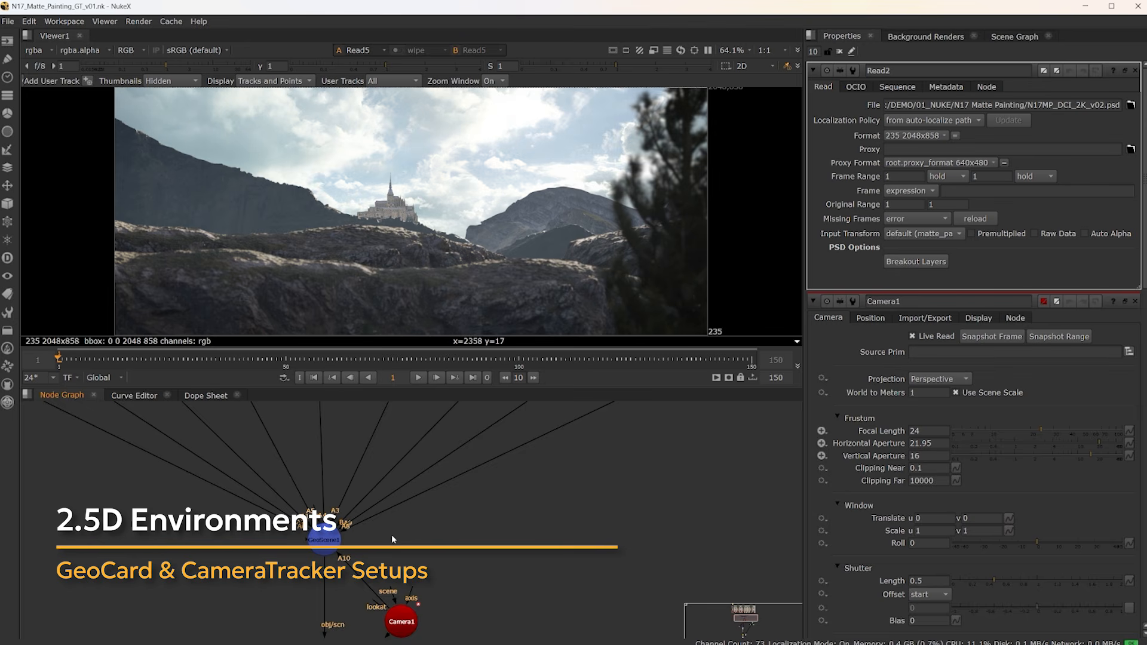
{"action": "left_click", "coordinate": [323, 548]}
{"action": "key", "text": "1"}
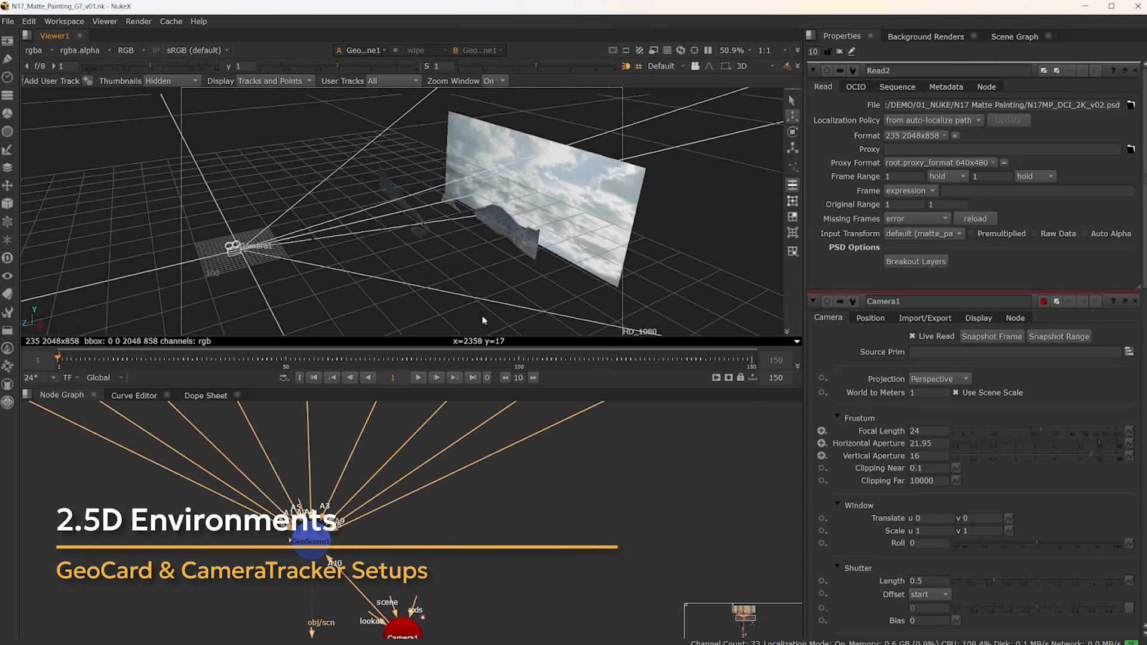
Step: Open the properties of the sky layer's GeoCard2 and examine the card from several angles in the 3D scene
{"action": "left_click_drag", "start_coordinate": [510, 281], "coordinate": [571, 287]}
{"action": "left_click", "coordinate": [556, 179]}
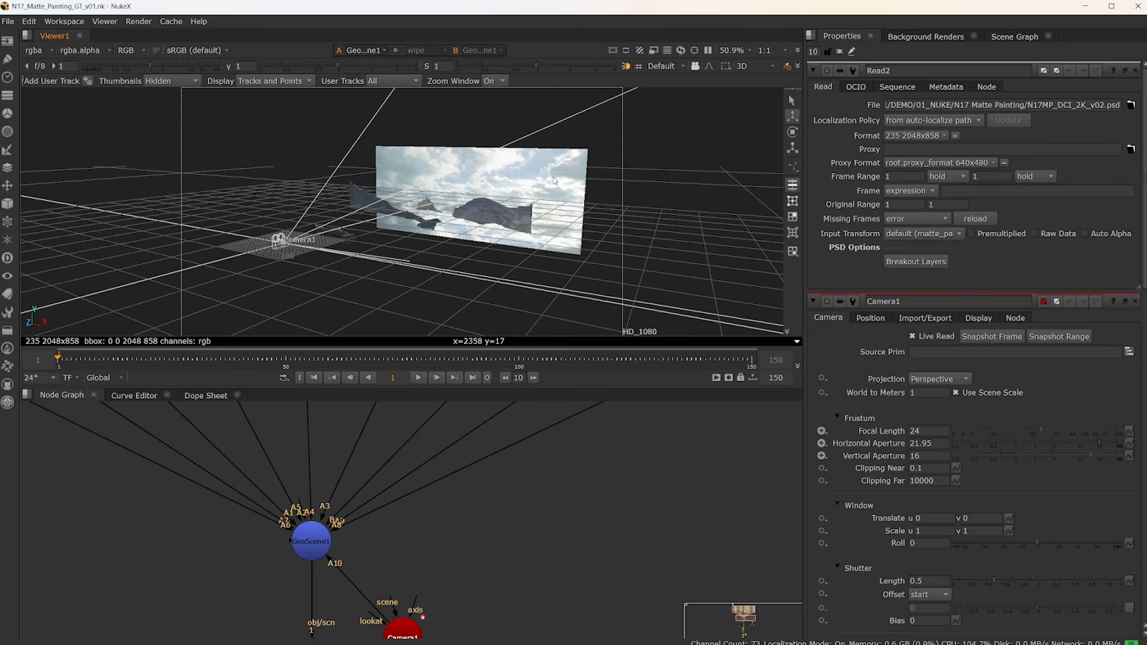
{"action": "scroll", "coordinate": [580, 555], "scroll_direction": "down", "scroll_amount": 4}
{"action": "scroll", "coordinate": [346, 477], "scroll_direction": "up", "scroll_amount": 4}
{"action": "double_click", "coordinate": [349, 479]}
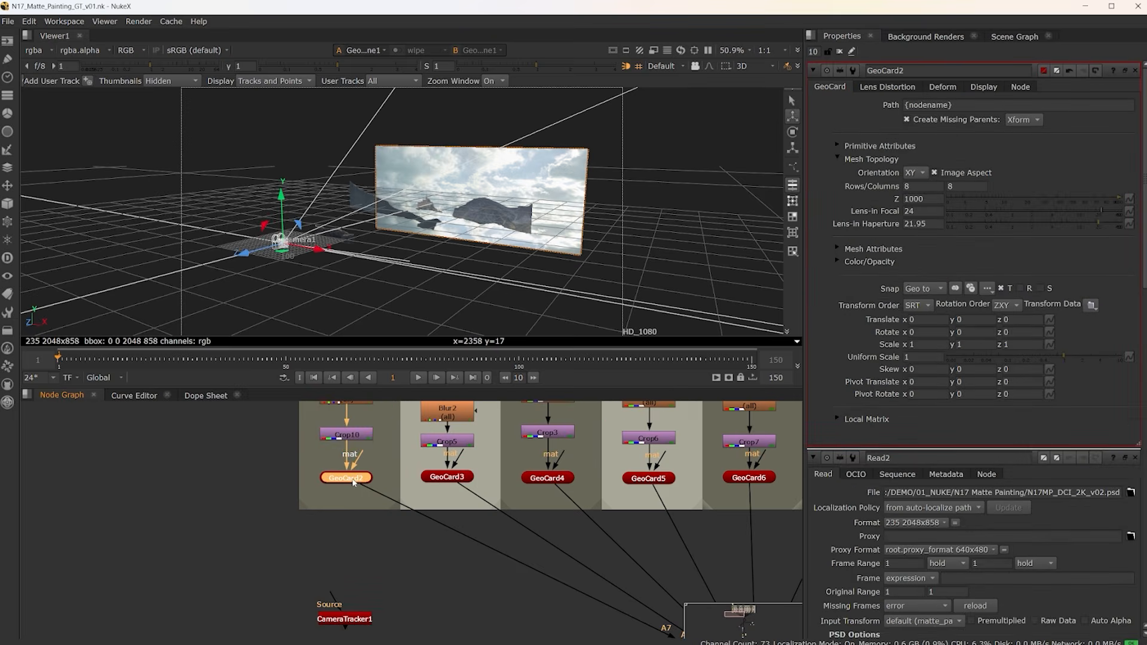
{"action": "mouse_move", "coordinate": [558, 301]}
{"action": "left_mouse_down"}
{"action": "mouse_move", "coordinate": [608, 281]}
{"action": "mouse_move", "coordinate": [487, 308]}
{"action": "mouse_move", "coordinate": [477, 273]}
{"action": "mouse_move", "coordinate": [563, 279]}
{"action": "left_mouse_up"}
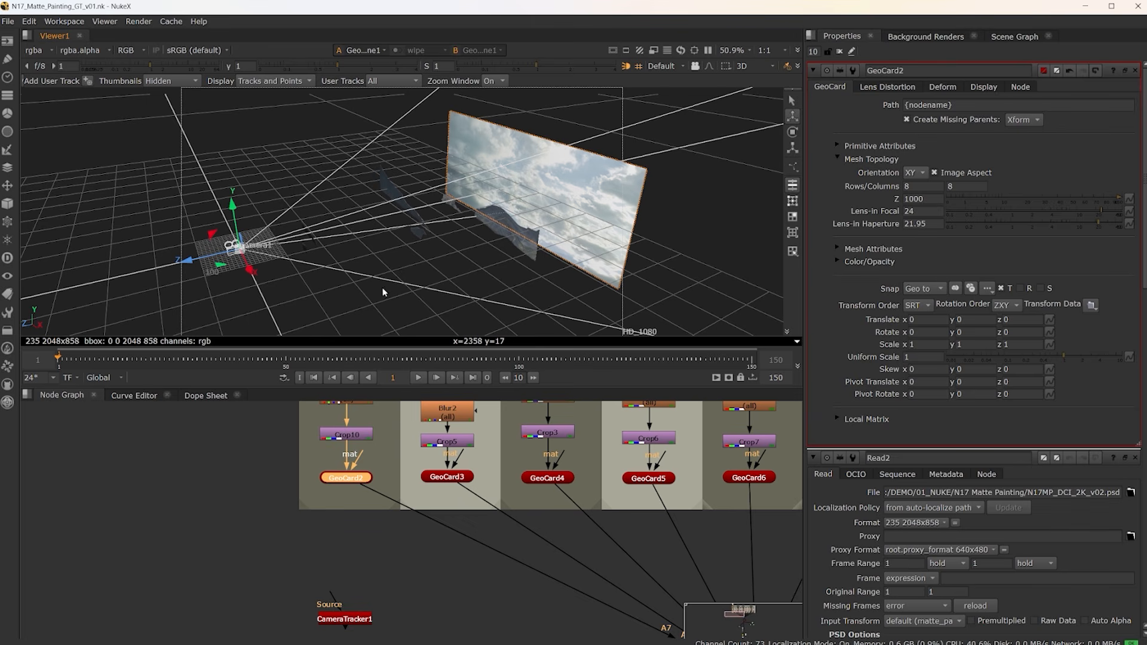
{"action": "left_click_drag", "start_coordinate": [547, 261], "coordinate": [694, 325]}
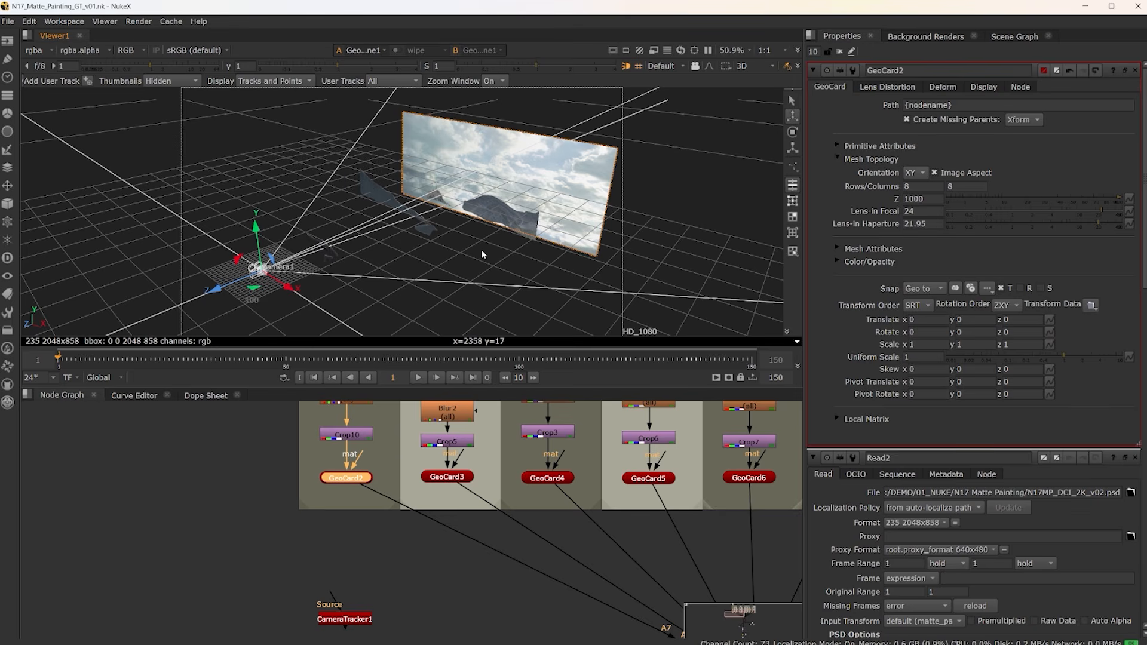
{"action": "left_click_drag", "start_coordinate": [338, 304], "coordinate": [353, 351]}
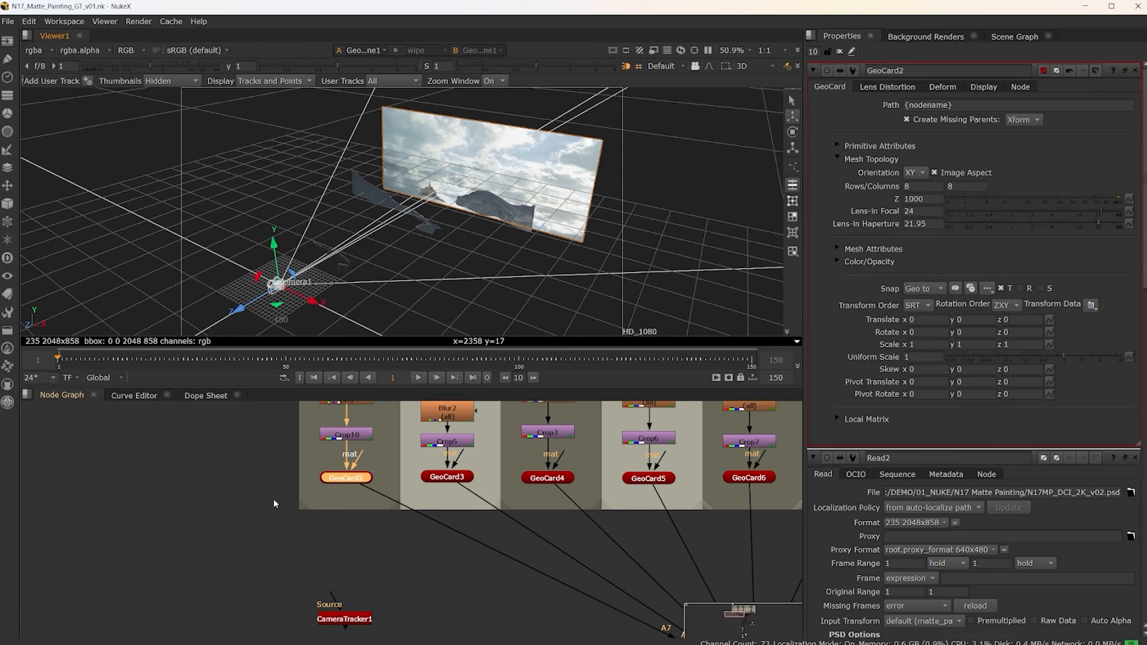
{"action": "left_click", "coordinate": [256, 488]}
{"action": "left_click", "coordinate": [346, 478]}
{"action": "left_click_drag", "start_coordinate": [663, 229], "coordinate": [706, 209]}
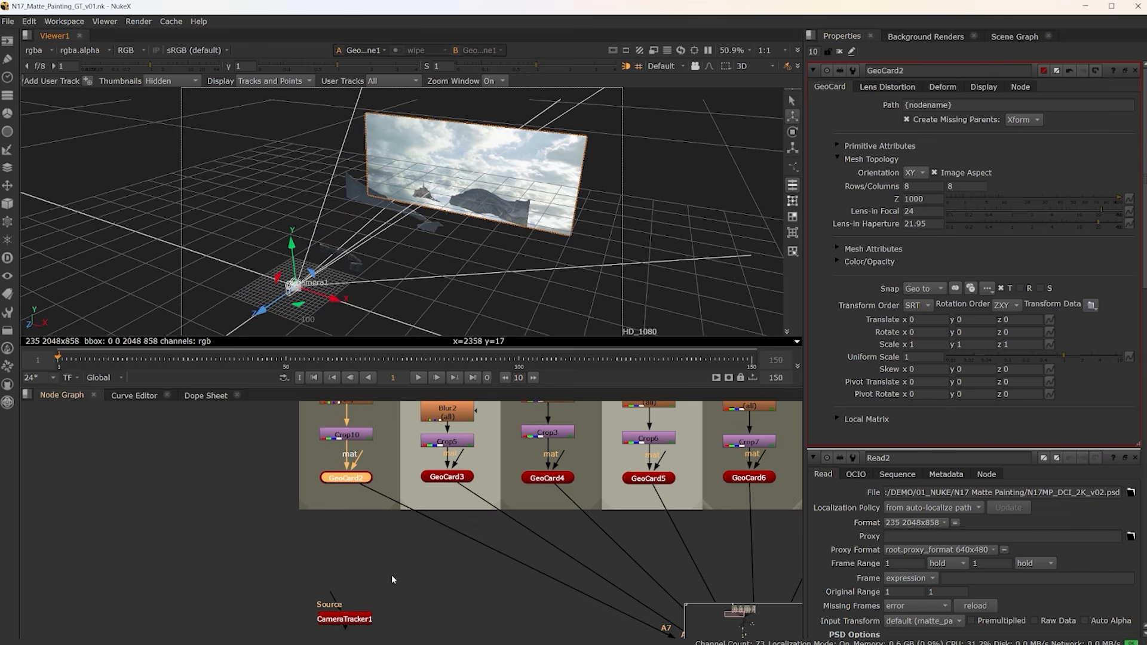
Step: Open the CameraTracker1 properties and look through the available film back presets
{"action": "left_click_drag", "start_coordinate": [392, 575], "coordinate": [374, 526]}
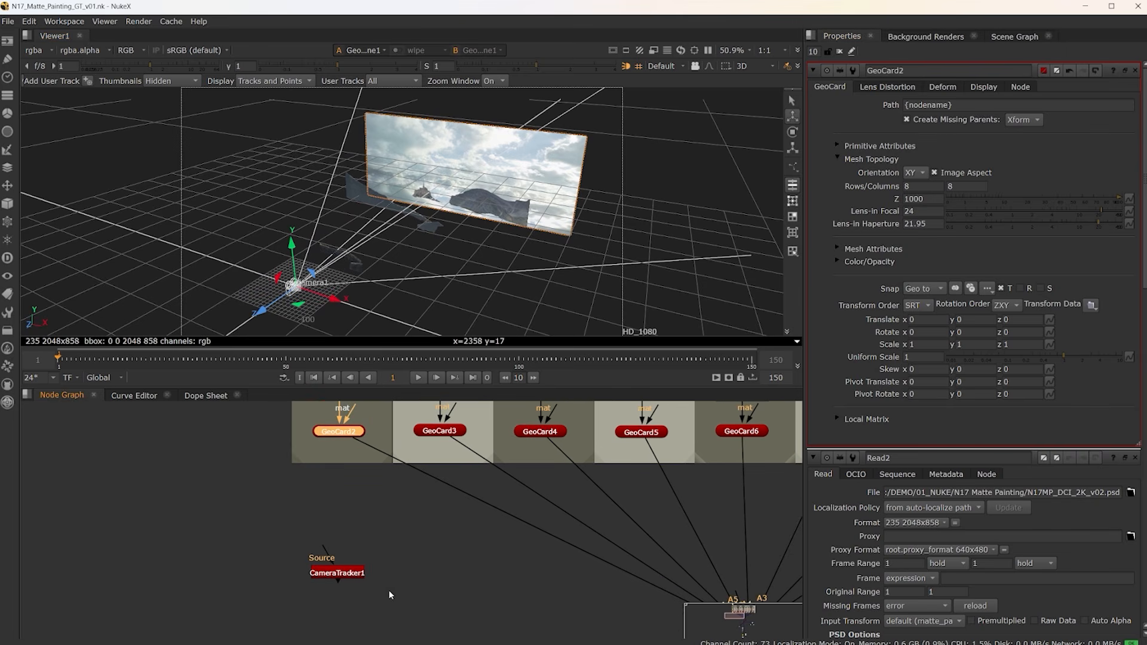
{"action": "double_click", "coordinate": [351, 574]}
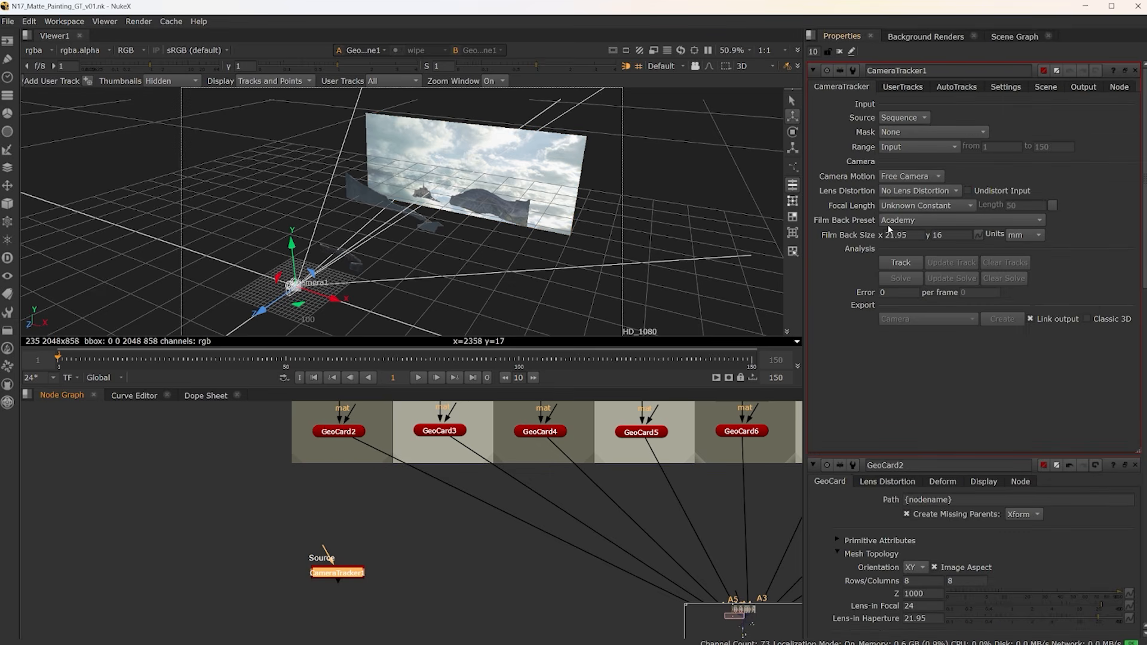
{"action": "left_click", "coordinate": [949, 221]}
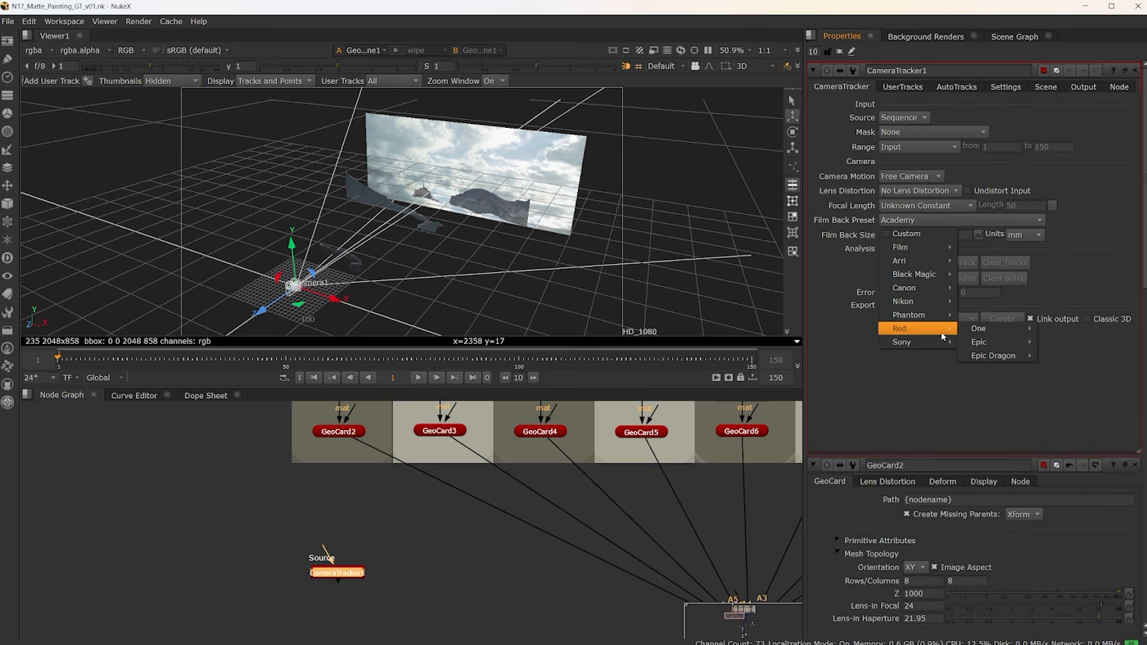
{"action": "mouse_move", "coordinate": [938, 254]}
{"action": "mouse_move", "coordinate": [932, 337]}
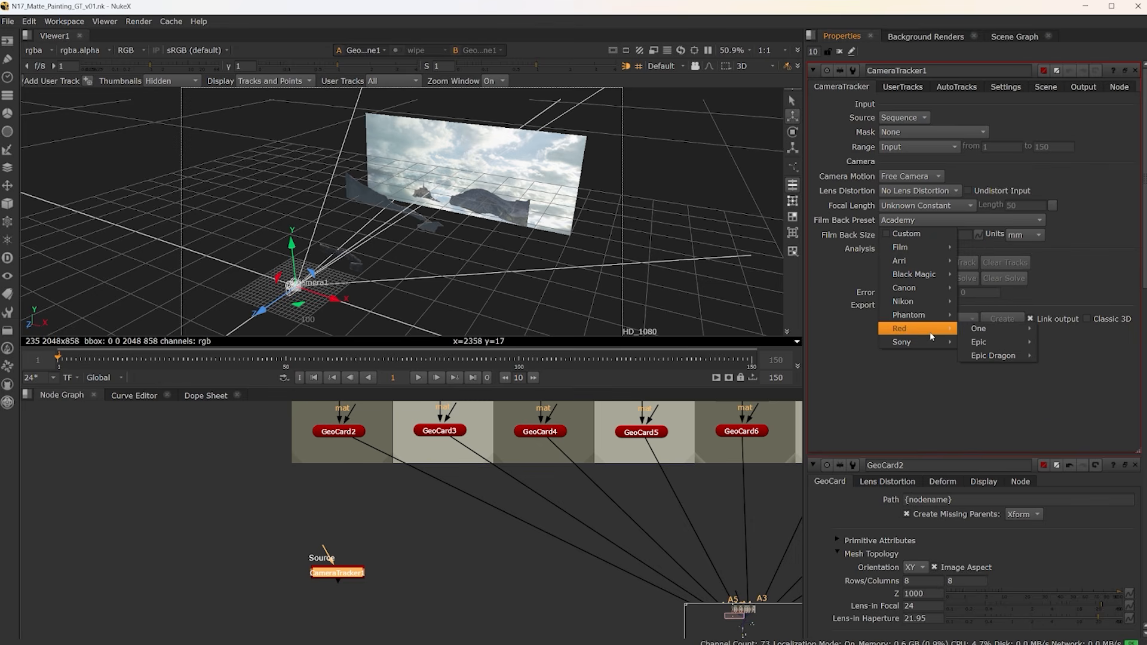
{"action": "left_click", "coordinate": [821, 264]}
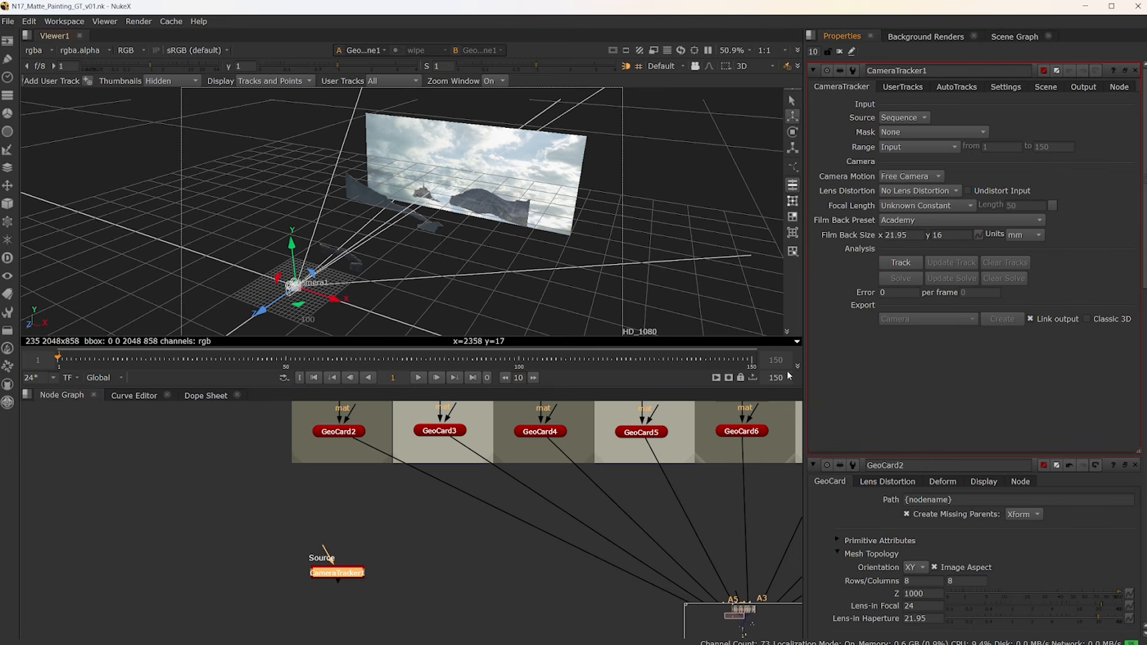
Step: Try Z distances of 900 and 800 on the sky's GeoCard2 and return the distance to 1000
{"action": "left_click", "coordinate": [344, 435]}
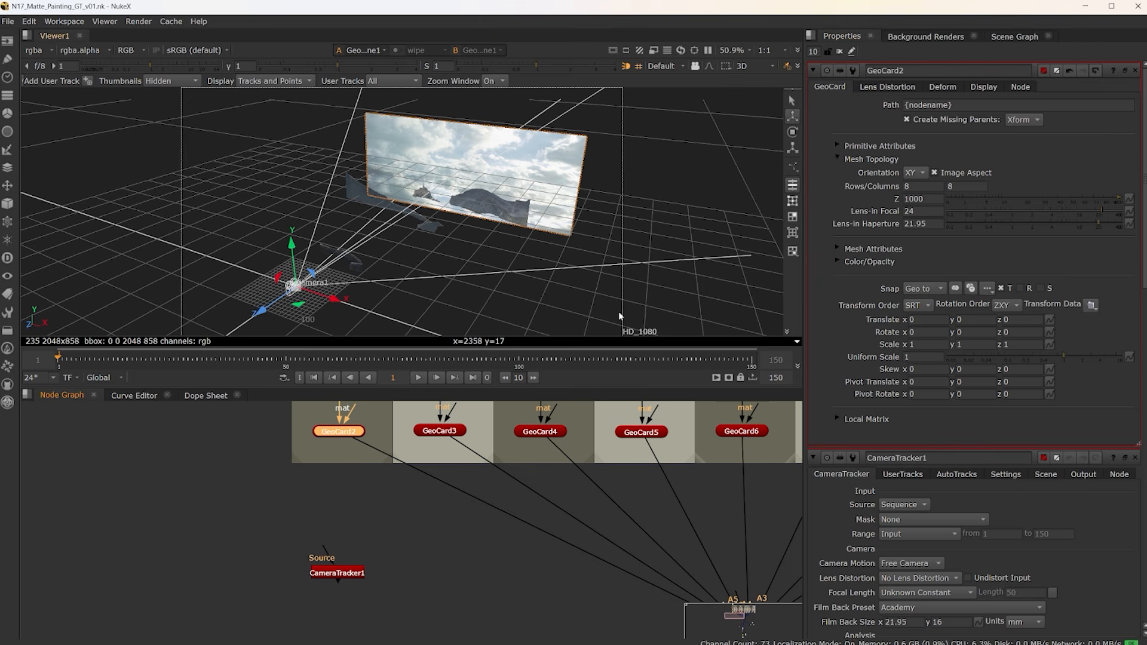
{"action": "left_click_drag", "start_coordinate": [649, 226], "coordinate": [524, 239]}
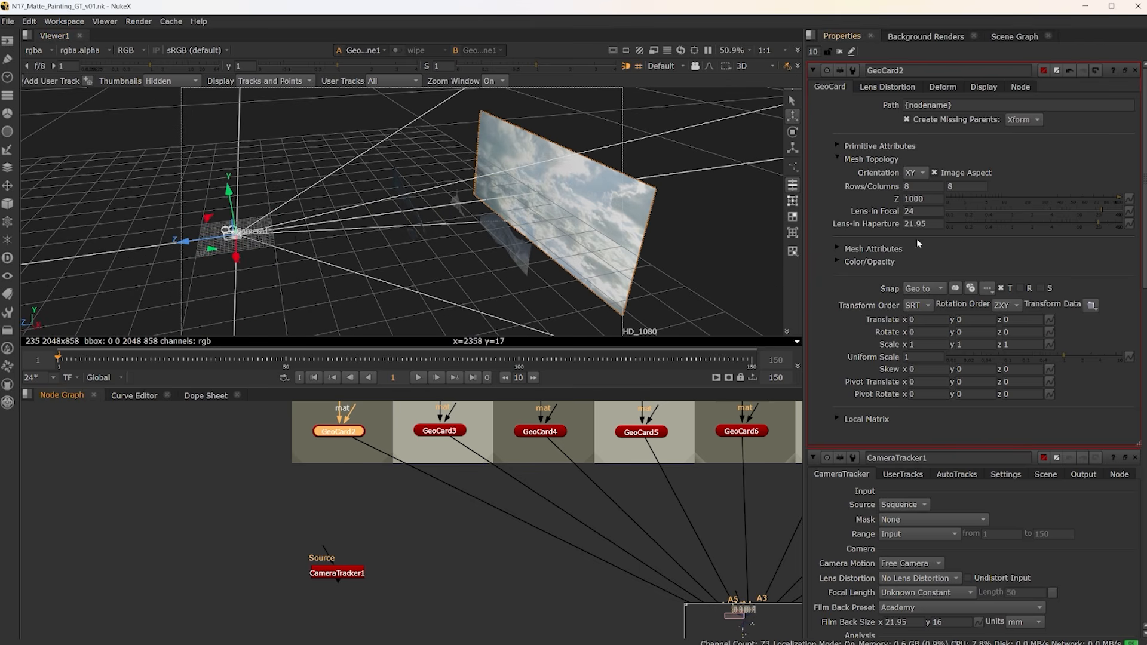
{"action": "left_click", "coordinate": [909, 199]}
{"action": "key", "text": "Down"}
{"action": "key", "text": "Down"}
{"action": "key", "text": "Down"}
{"action": "key", "text": "Down"}
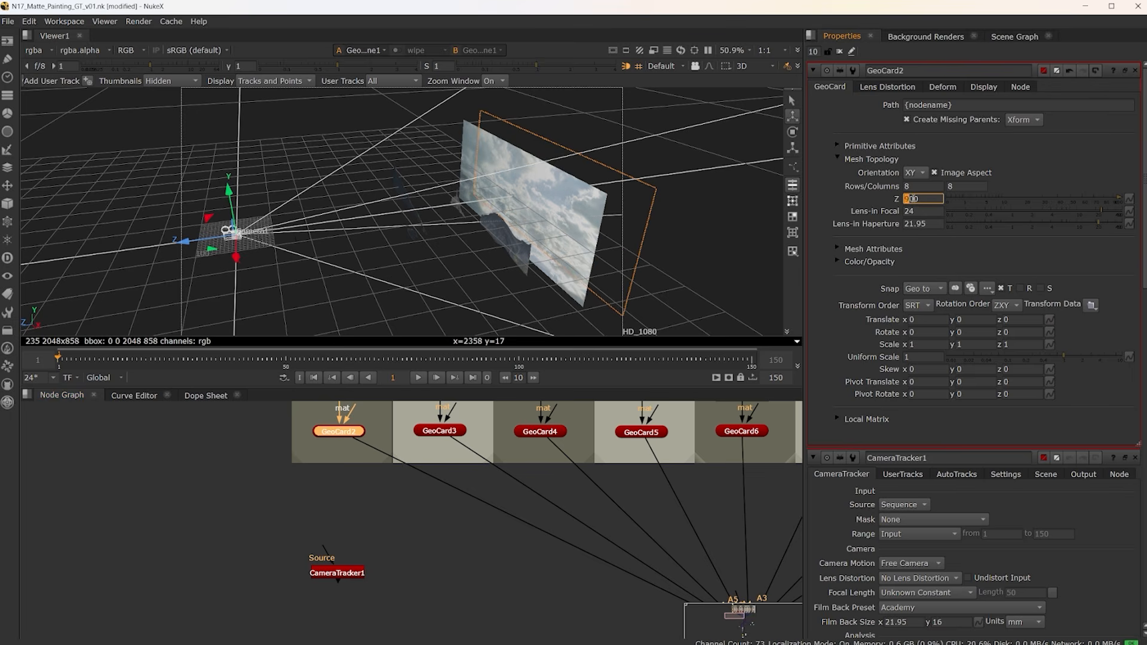
{"action": "key", "text": "Up"}
{"action": "key", "text": "Up"}
{"action": "key", "text": "Up"}
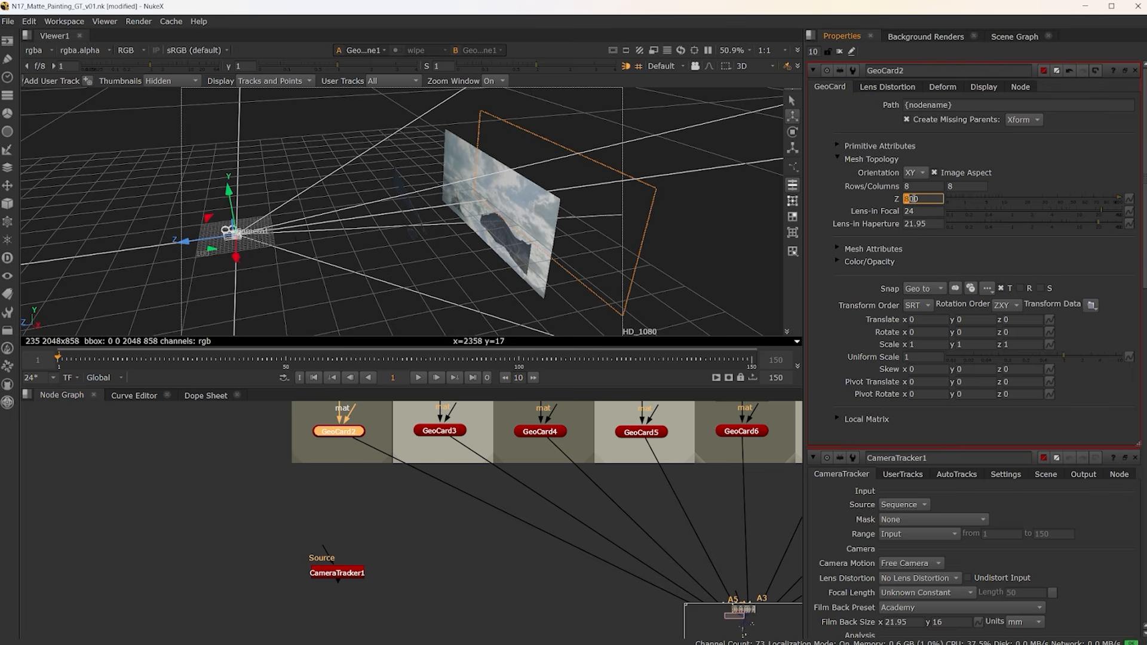
{"action": "key", "text": "Up"}
{"action": "key", "text": "Down"}
{"action": "key", "text": "Down"}
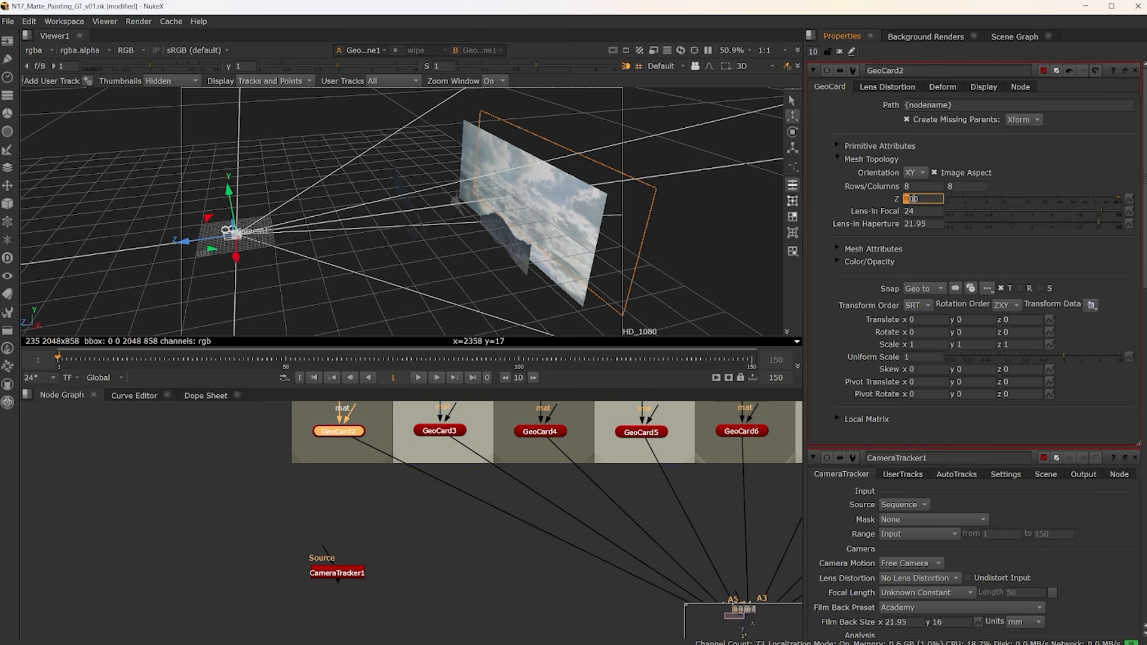
{"action": "key", "text": "Up"}
{"action": "key", "text": "Up"}
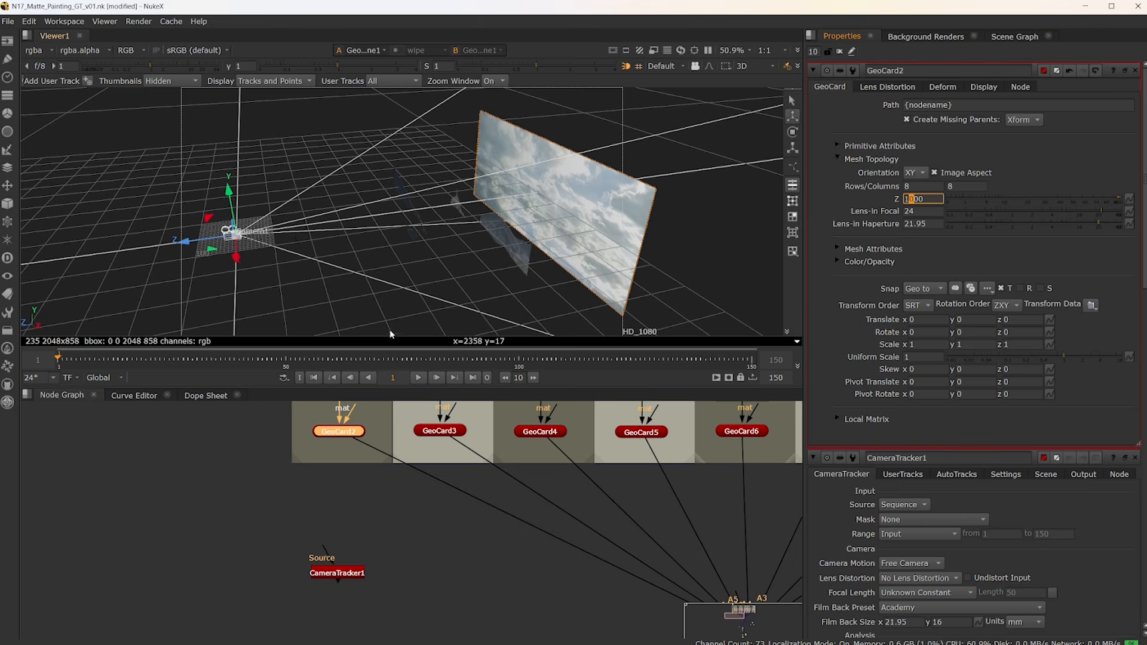
Step: Open the Merge18 node that screens the volume rays over the comp and show its output in the viewer
{"action": "left_click_drag", "start_coordinate": [318, 301], "coordinate": [494, 249], "text": "ctrl"}
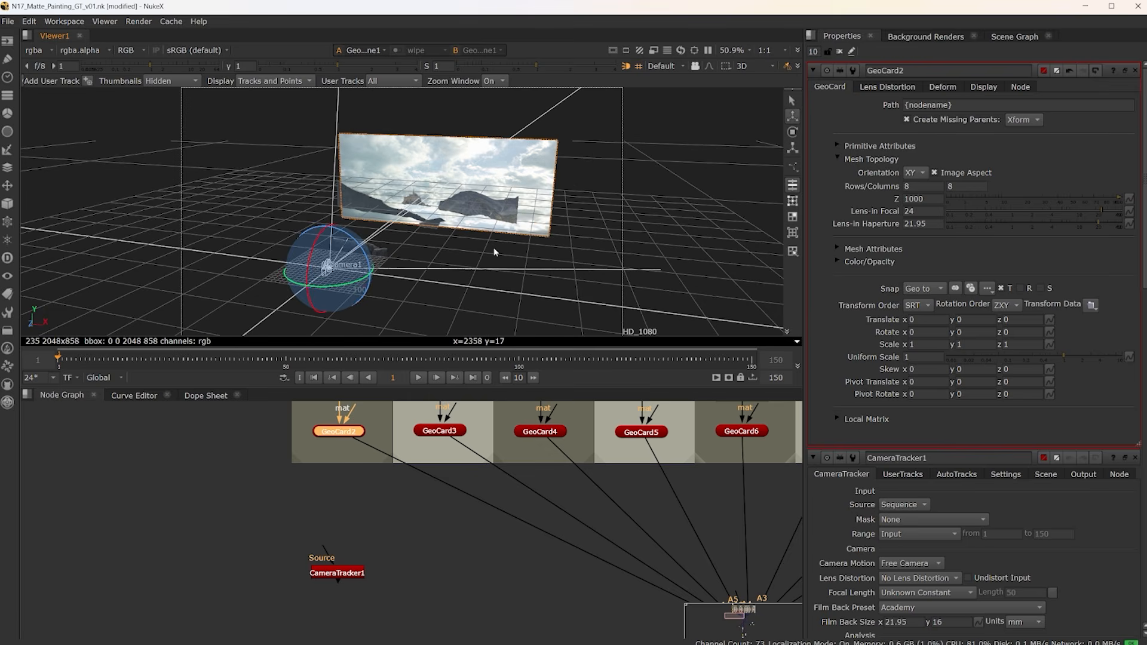
{"action": "scroll", "coordinate": [440, 519], "scroll_direction": "down", "scroll_amount": 3}
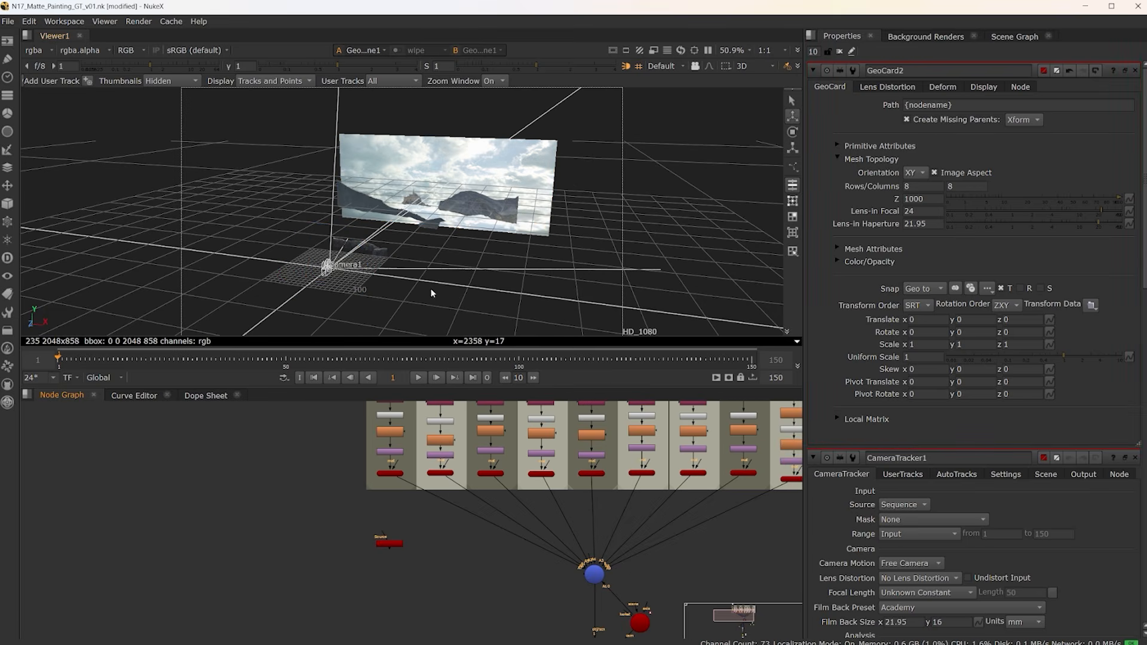
{"action": "mouse_move", "coordinate": [463, 278]}
{"action": "left_mouse_down"}
{"action": "mouse_move", "coordinate": [517, 241]}
{"action": "mouse_move", "coordinate": [501, 221]}
{"action": "mouse_move", "coordinate": [478, 239]}
{"action": "mouse_move", "coordinate": [514, 251]}
{"action": "mouse_move", "coordinate": [465, 281]}
{"action": "left_mouse_up"}
{"action": "left_click_drag", "start_coordinate": [478, 554], "coordinate": [388, 398]}
{"action": "left_click_drag", "start_coordinate": [528, 551], "coordinate": [528, 517]}
{"action": "left_click", "coordinate": [477, 443]}
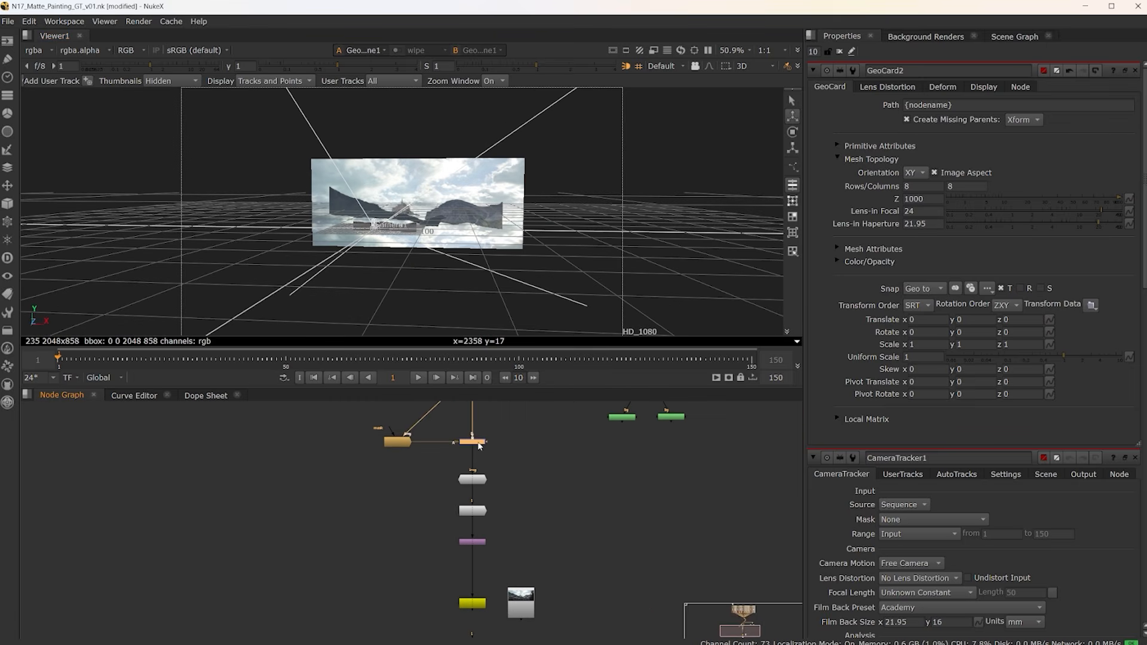
{"action": "key", "text": "1"}
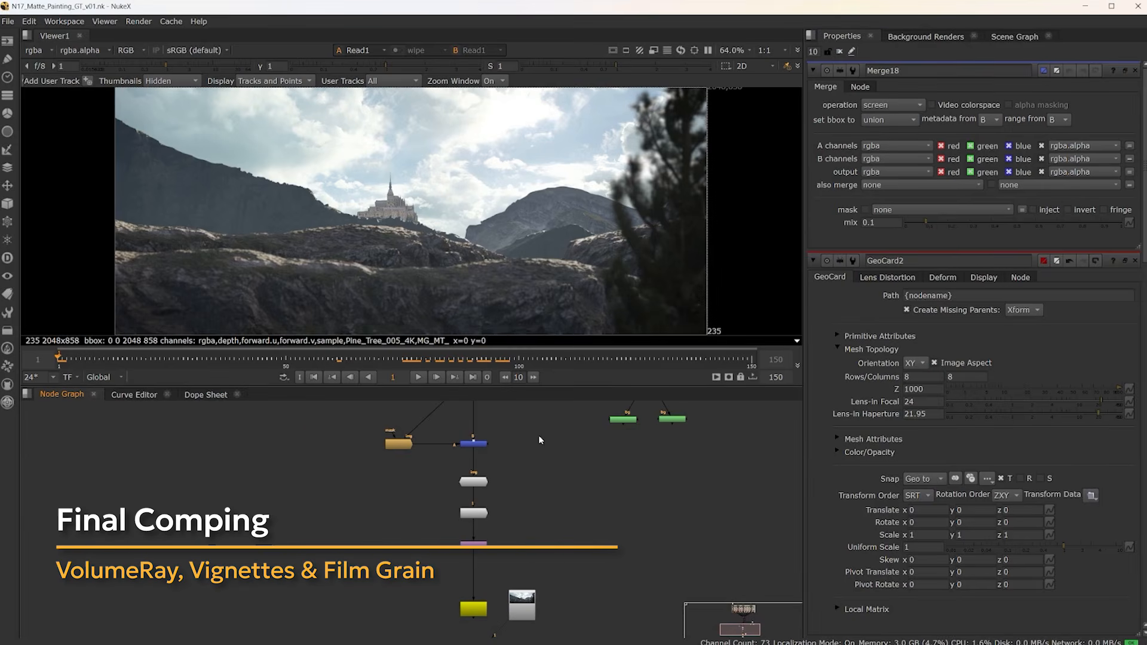
{"action": "scroll", "coordinate": [498, 435], "scroll_direction": "up", "scroll_amount": 3}
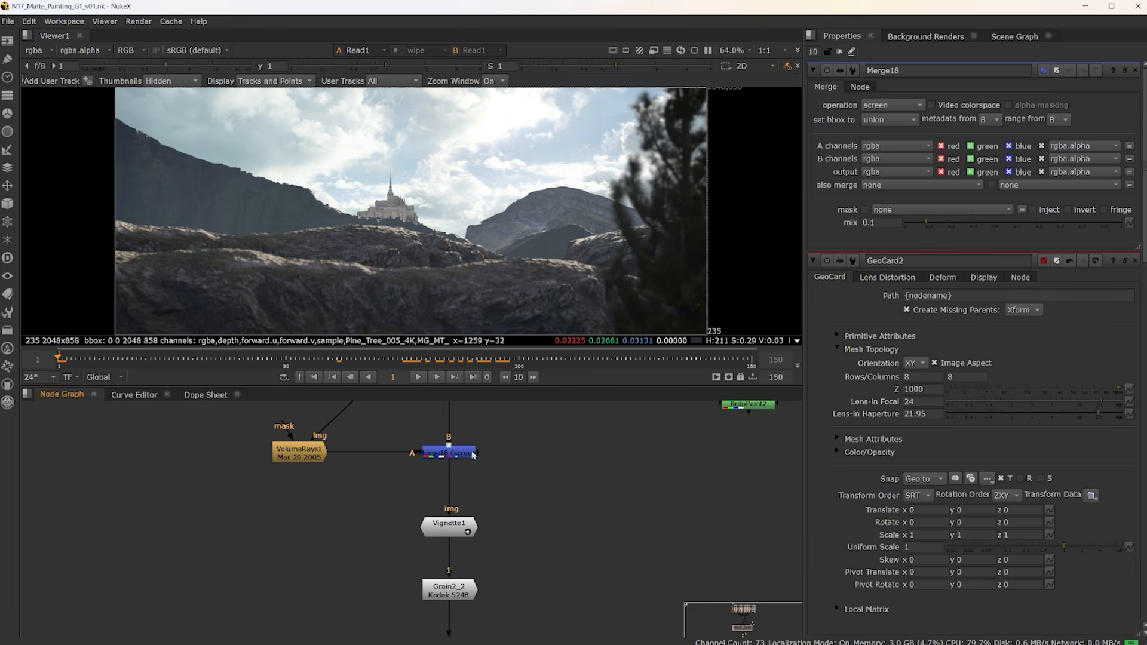
{"action": "key", "text": "1"}
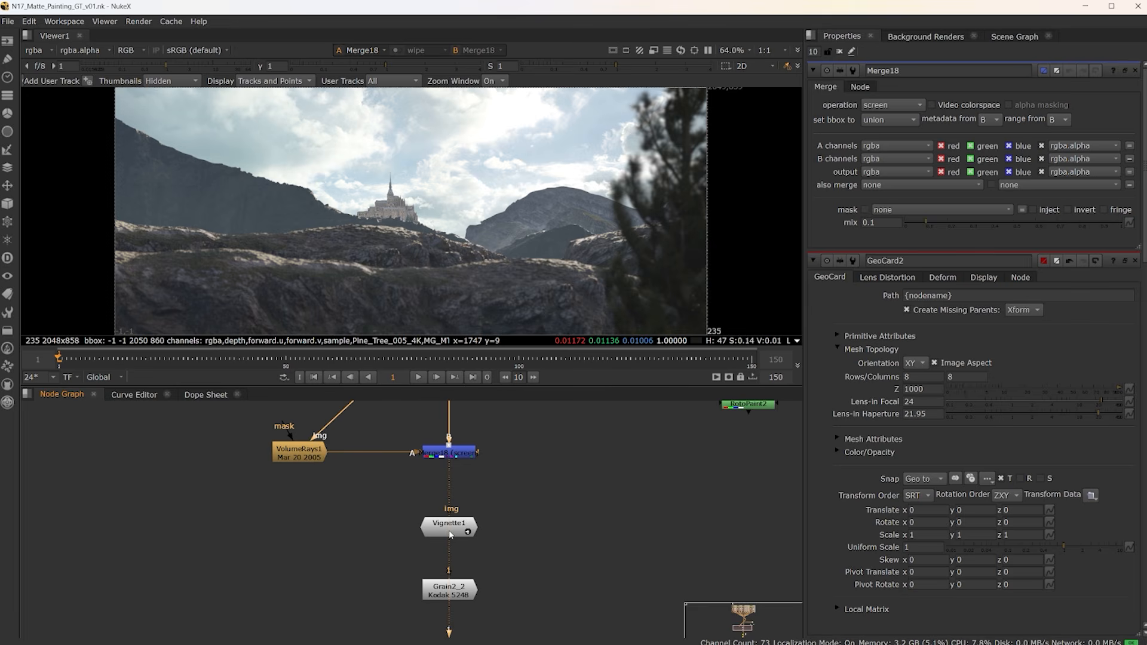
Step: View the outputs of the Vignette1 and Grain2_2 nodes in turn
{"action": "left_click", "coordinate": [475, 534]}
{"action": "key", "text": "1"}
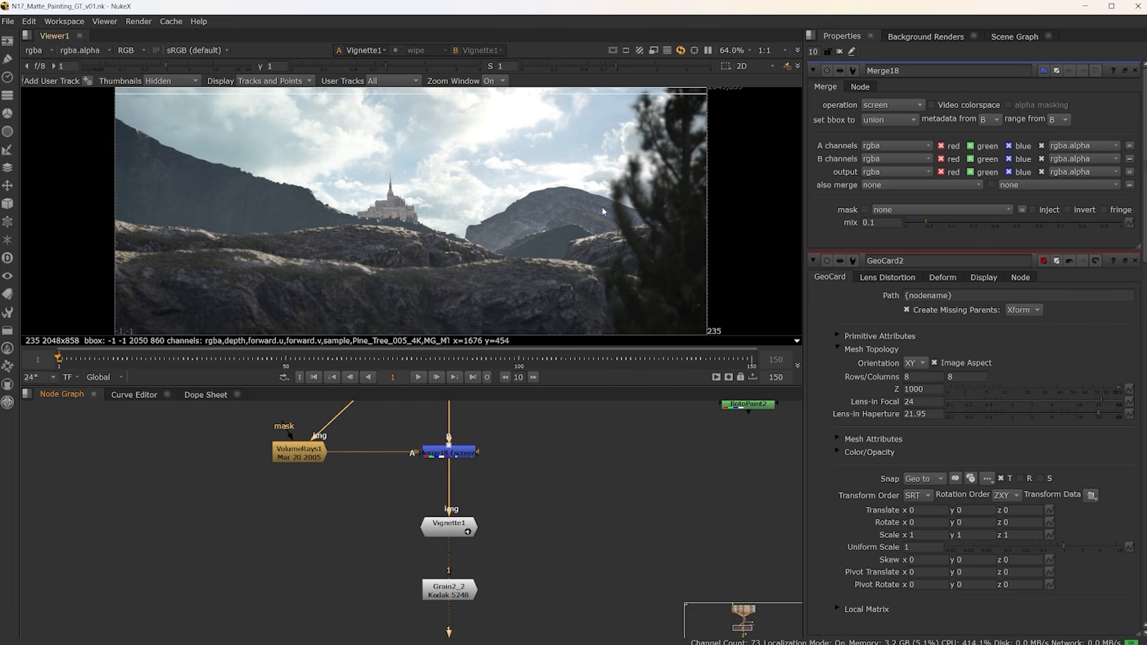
{"action": "left_click_drag", "start_coordinate": [552, 571], "coordinate": [536, 465]}
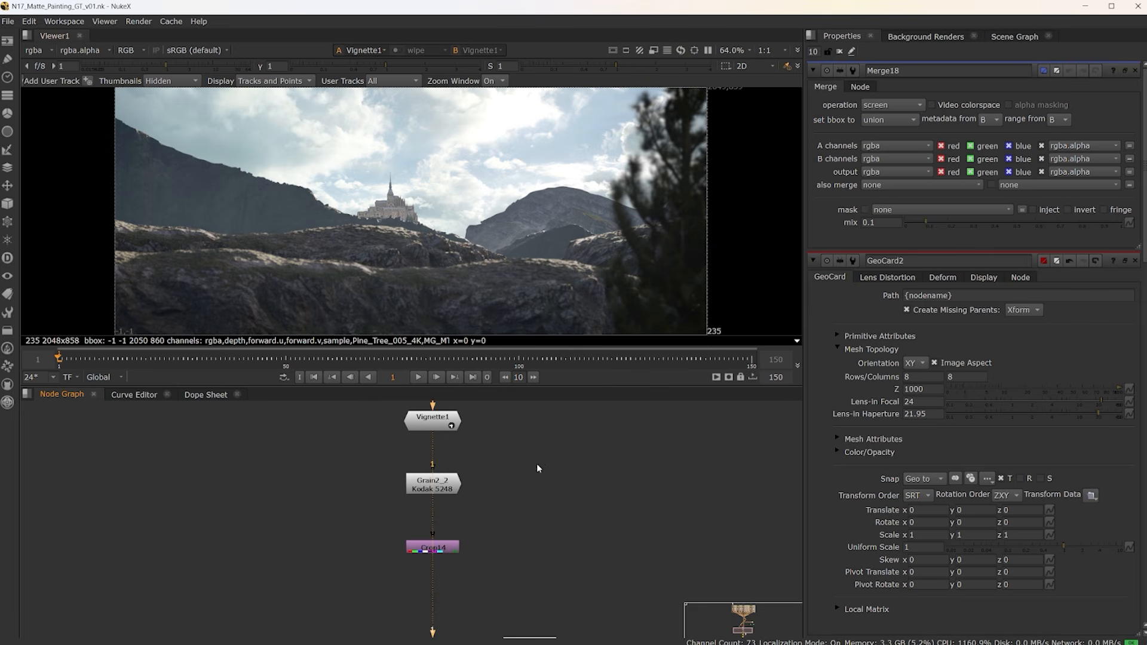
{"action": "left_click", "coordinate": [438, 484]}
{"action": "key", "text": "1"}
Step: Show the rendered Read1 sequence beside the Write2 node in the viewer and play it back
{"action": "left_click_drag", "start_coordinate": [560, 568], "coordinate": [559, 436]}
{"action": "left_click", "coordinate": [537, 521]}
{"action": "key", "text": "1"}
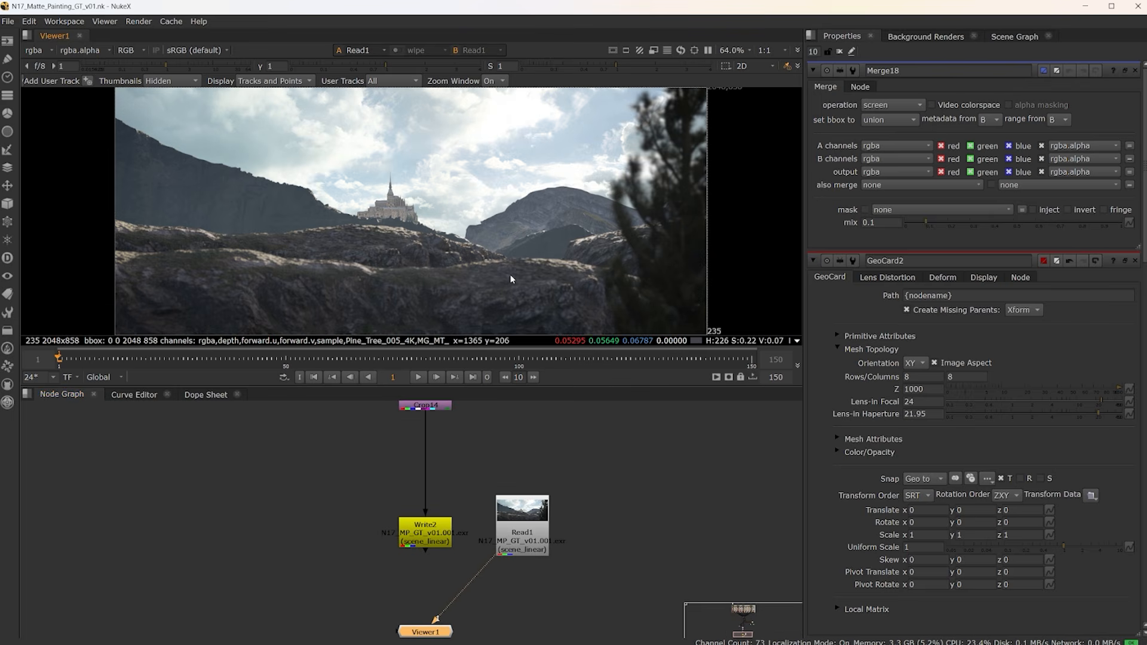
{"action": "key", "text": "space"}
{"action": "left_click", "coordinate": [580, 628]}
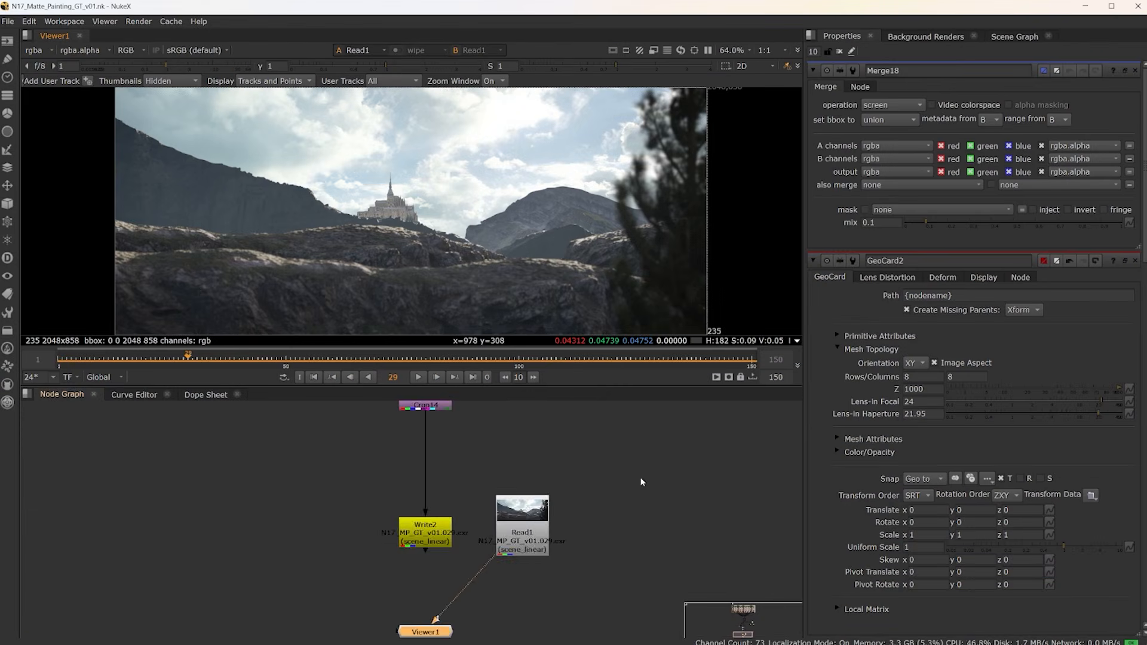
Step: Show the output of the Read5 node, which feeds the two RotoPaint nodes, in the viewer
{"action": "scroll", "coordinate": [652, 542], "scroll_direction": "down", "scroll_amount": 2}
{"action": "scroll", "coordinate": [653, 542], "scroll_direction": "down", "scroll_amount": 2}
{"action": "left_click_drag", "start_coordinate": [723, 410], "coordinate": [556, 538]}
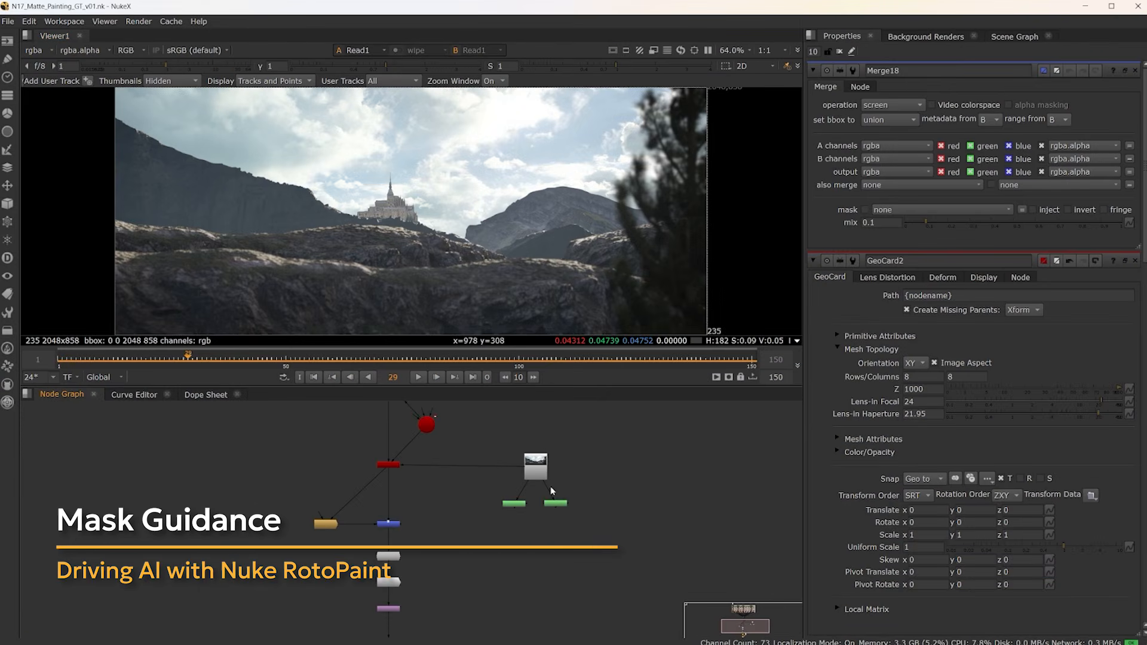
{"action": "scroll", "coordinate": [545, 481], "scroll_direction": "up", "scroll_amount": 4}
{"action": "scroll", "coordinate": [566, 495], "scroll_direction": "up", "scroll_amount": 1}
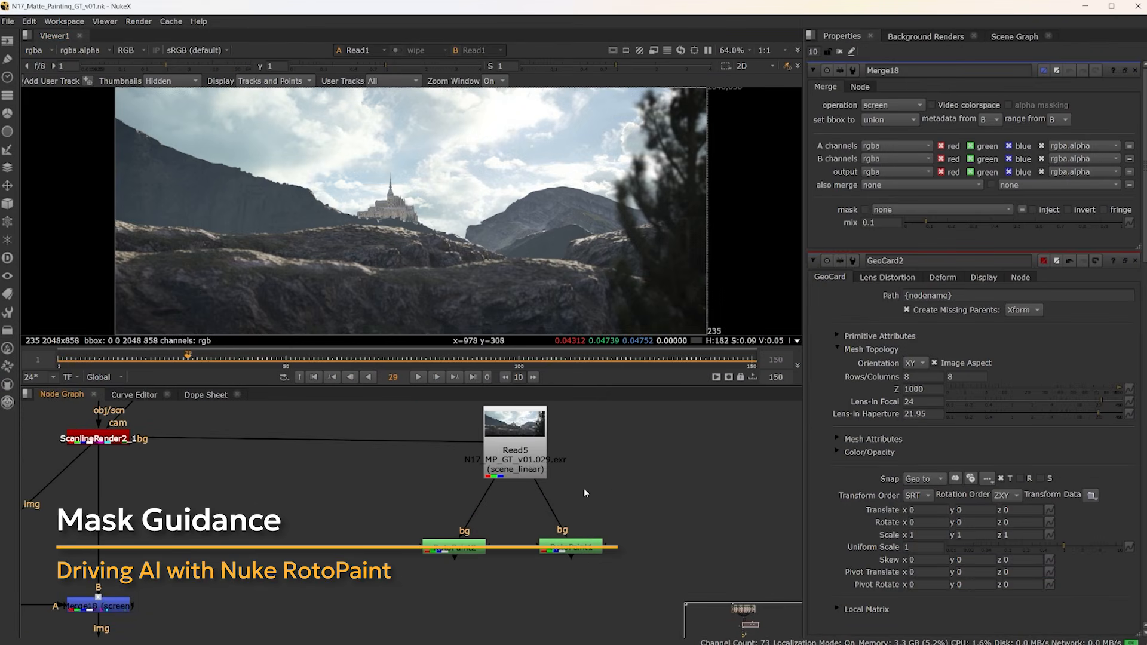
{"action": "left_click", "coordinate": [515, 448]}
{"action": "key", "text": "1"}
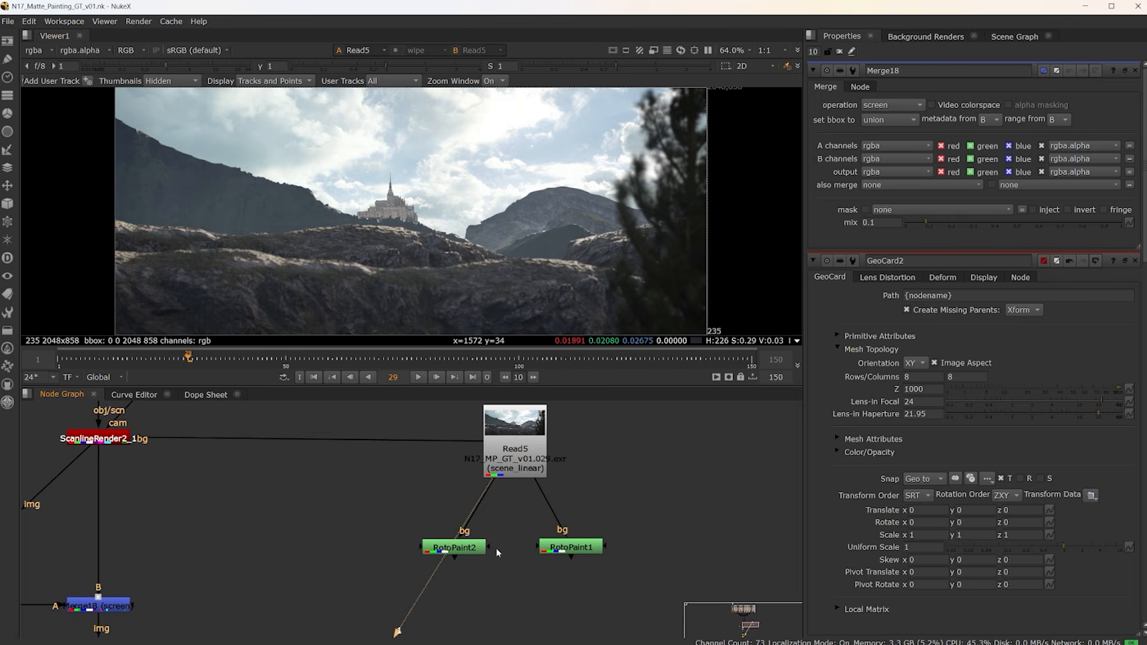
Step: View the painted masks of the RotoPaint2 and RotoPaint1 nodes in turn
{"action": "left_click", "coordinate": [455, 547]}
{"action": "key", "text": "1"}
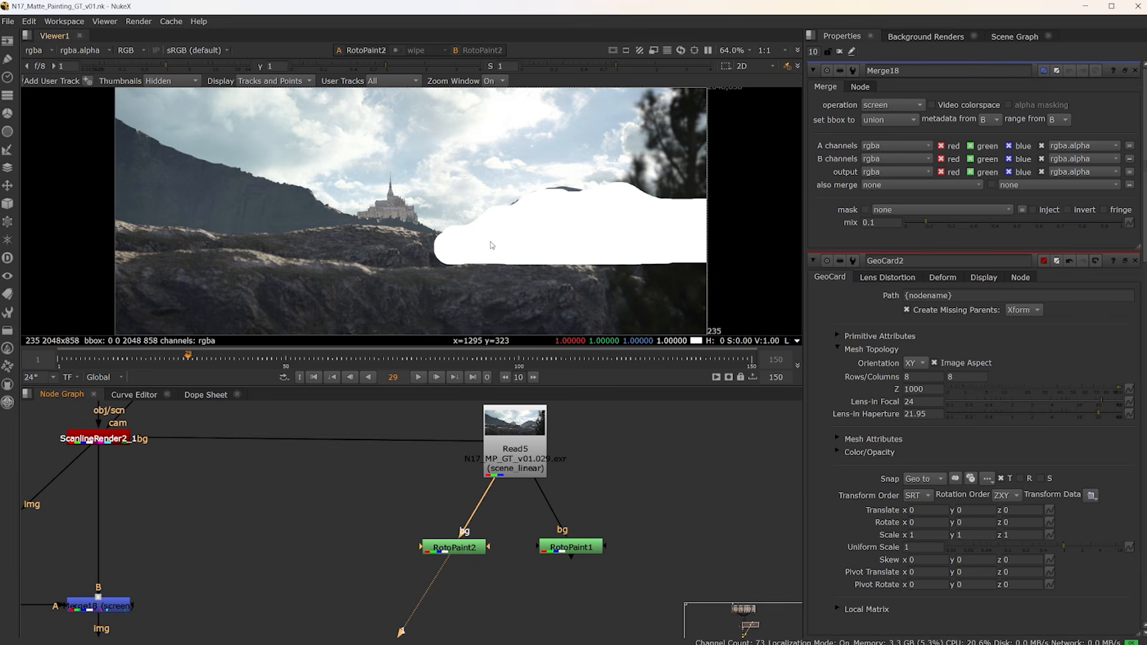
{"action": "left_click", "coordinate": [561, 547]}
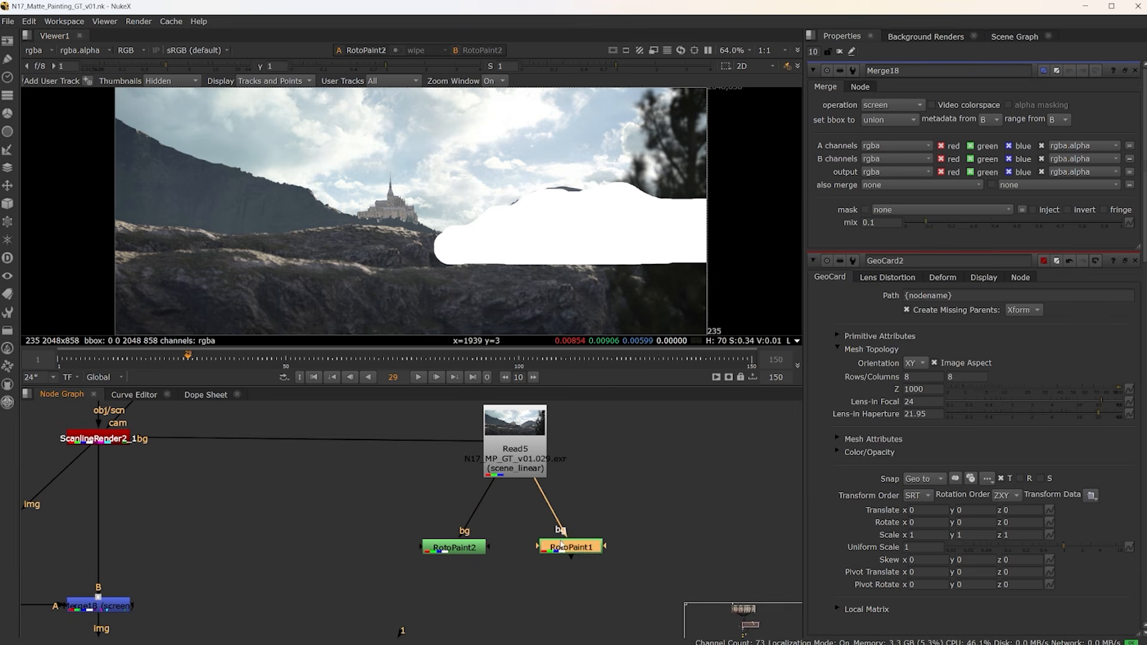
{"action": "key", "text": "1"}
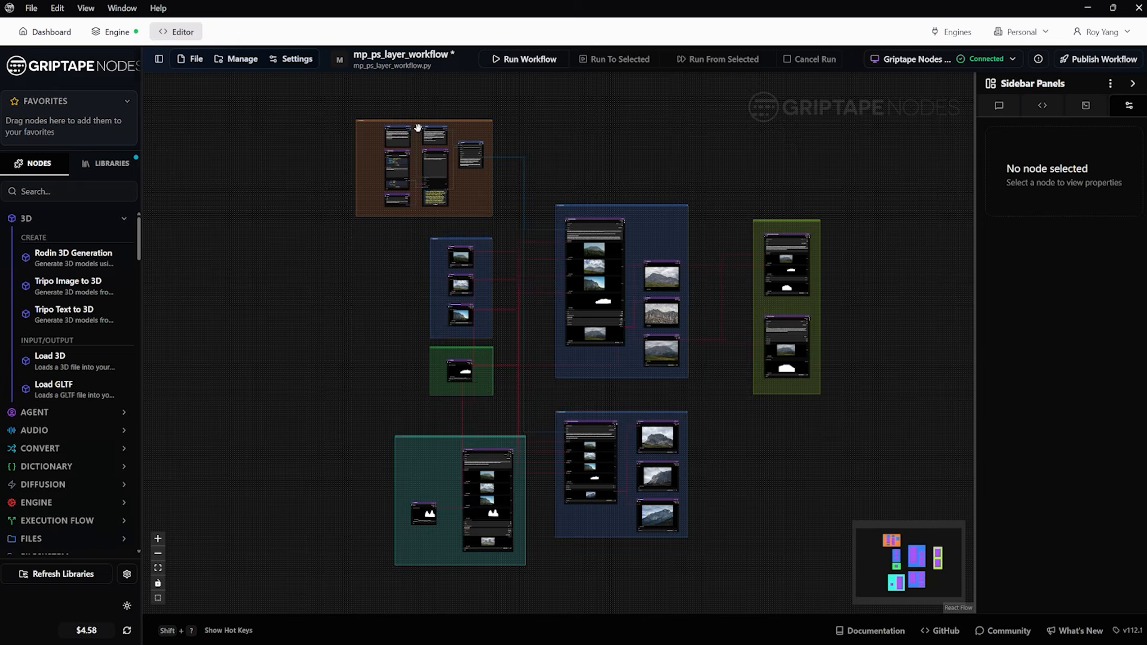
Step: Switch to Griptape Nodes and look over the node groups of mp_ps_layer_workflow, from prompt and reference inputs to image generation and final masks
{"action": "scroll", "coordinate": [421, 122], "scroll_direction": "up", "scroll_amount": 4}
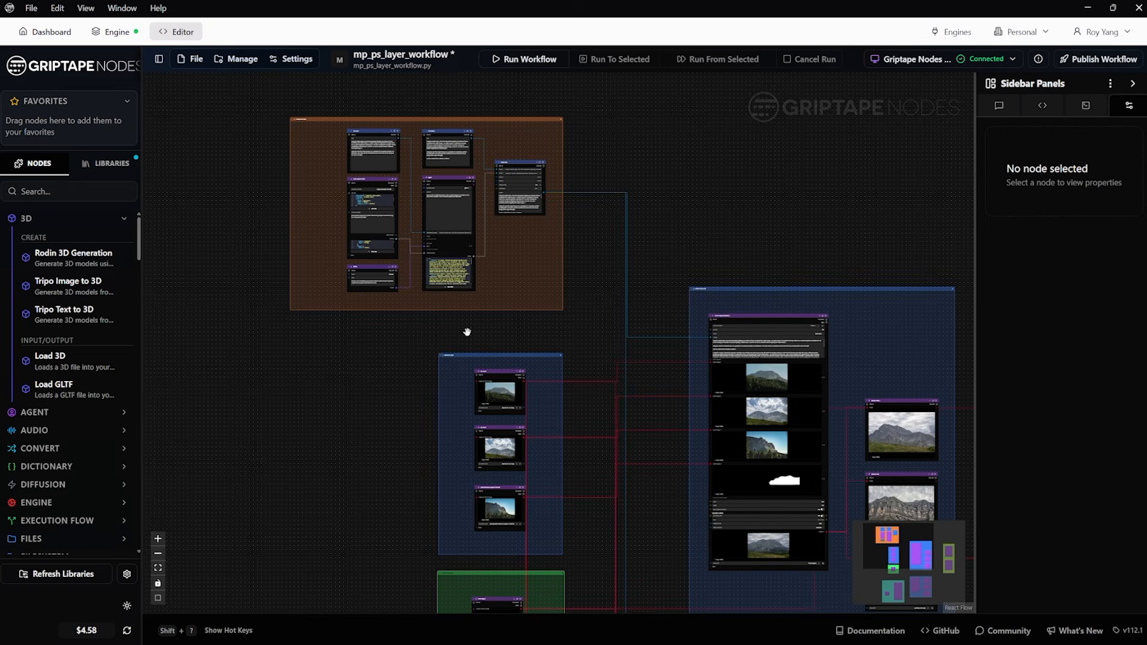
{"action": "scroll", "coordinate": [384, 363], "scroll_direction": "down", "scroll_amount": 3}
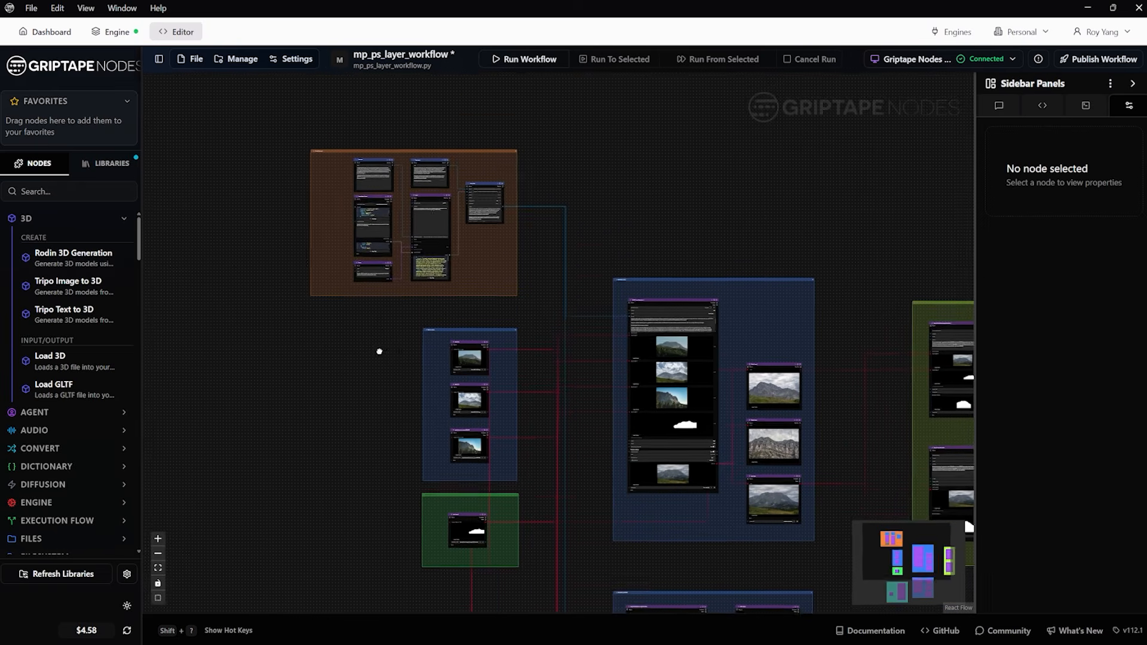
{"action": "left_click_drag", "start_coordinate": [374, 362], "coordinate": [366, 305]}
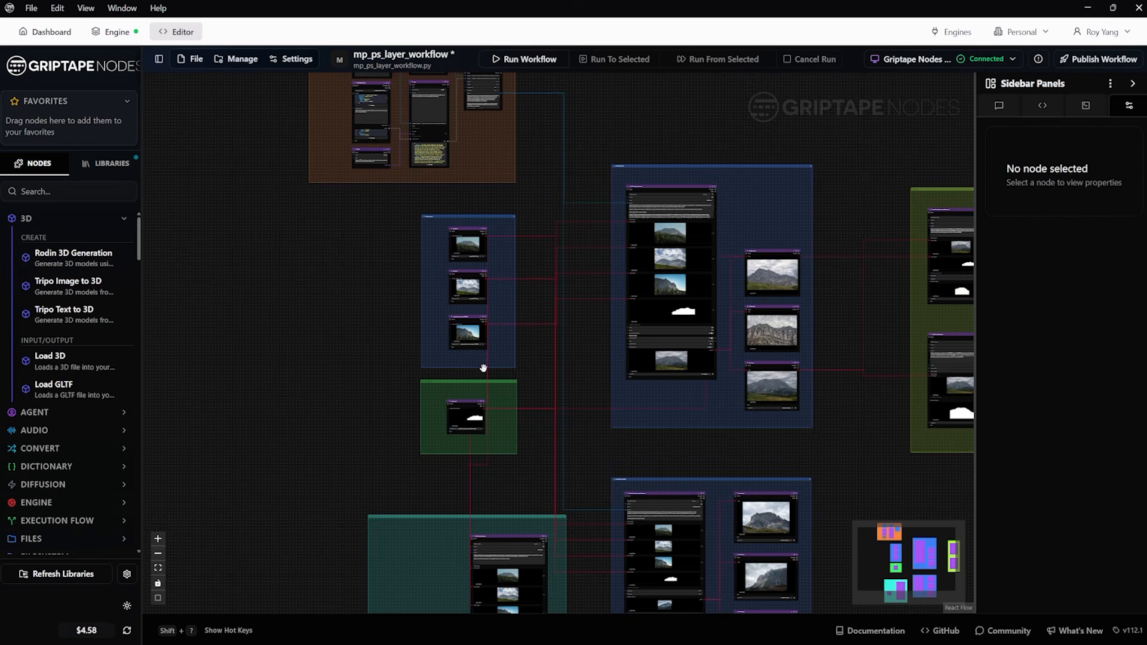
{"action": "scroll", "coordinate": [400, 420], "scroll_direction": "up", "scroll_amount": 5}
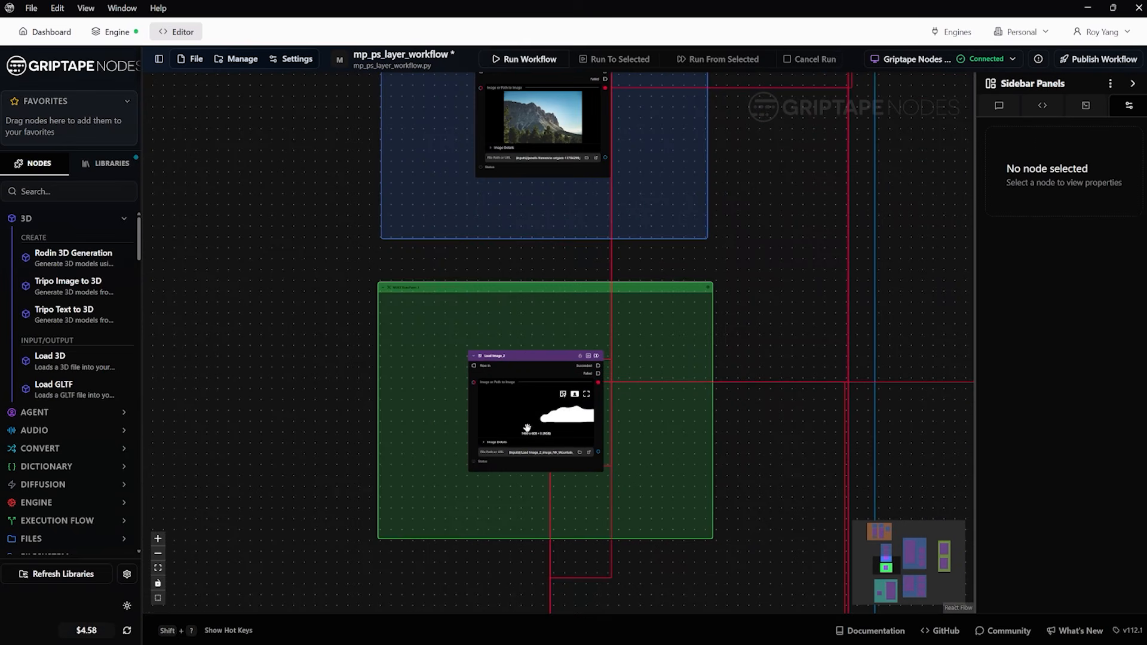
{"action": "scroll", "coordinate": [545, 420], "scroll_direction": "down", "scroll_amount": 4}
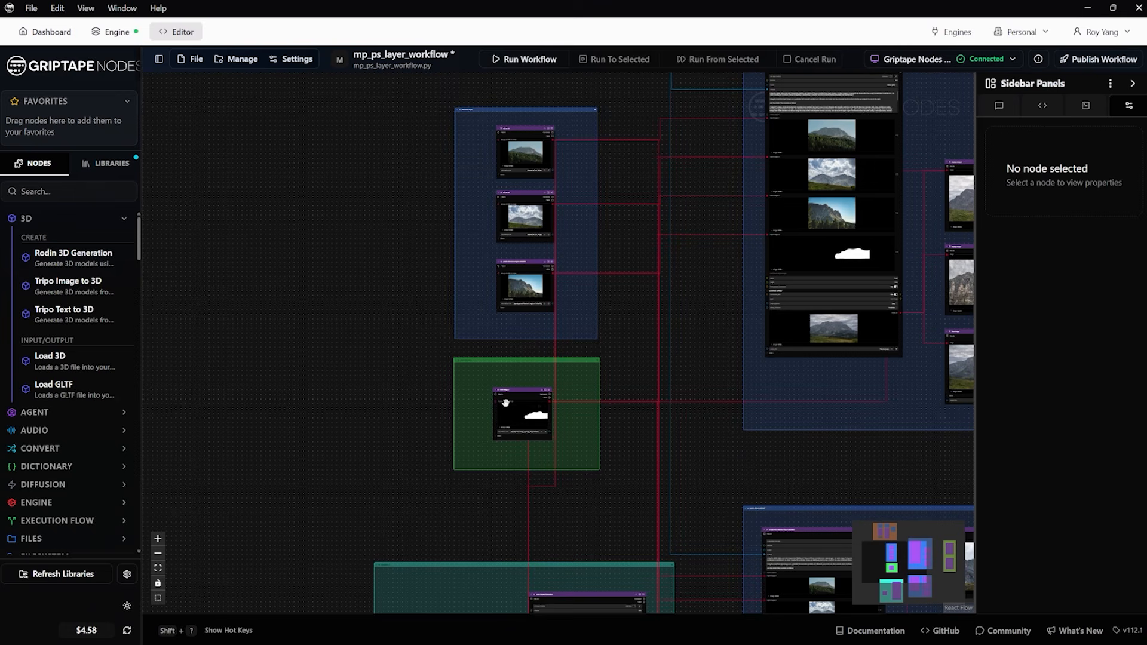
{"action": "scroll", "coordinate": [686, 337], "scroll_direction": "down", "scroll_amount": 2}
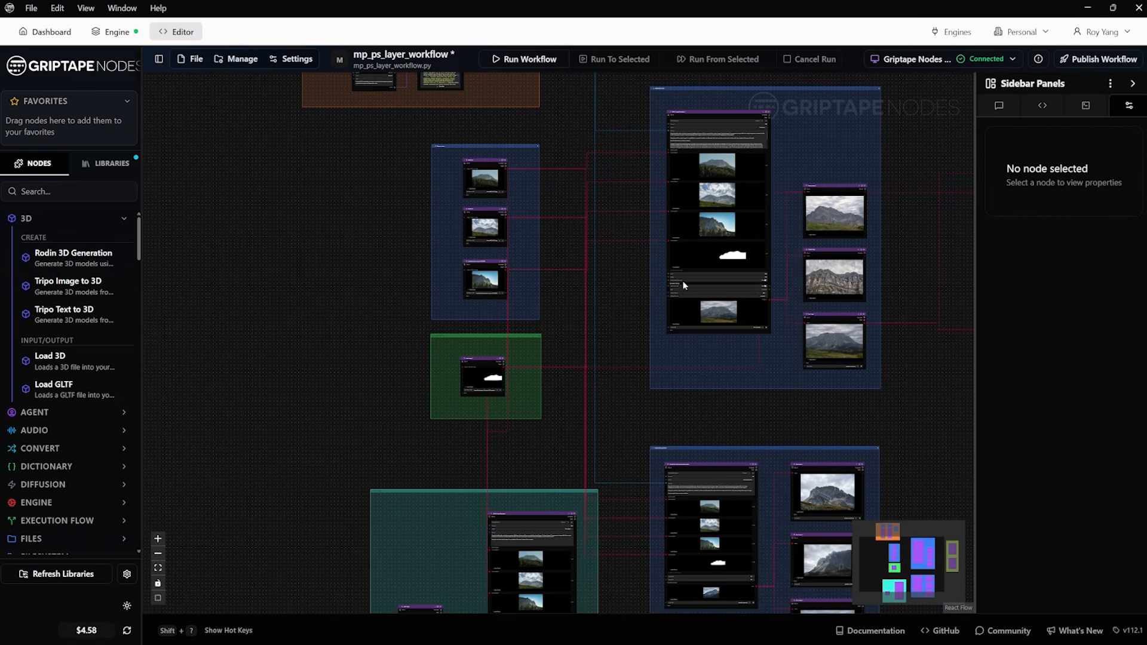
{"action": "scroll", "coordinate": [354, 352], "scroll_direction": "down", "scroll_amount": 5}
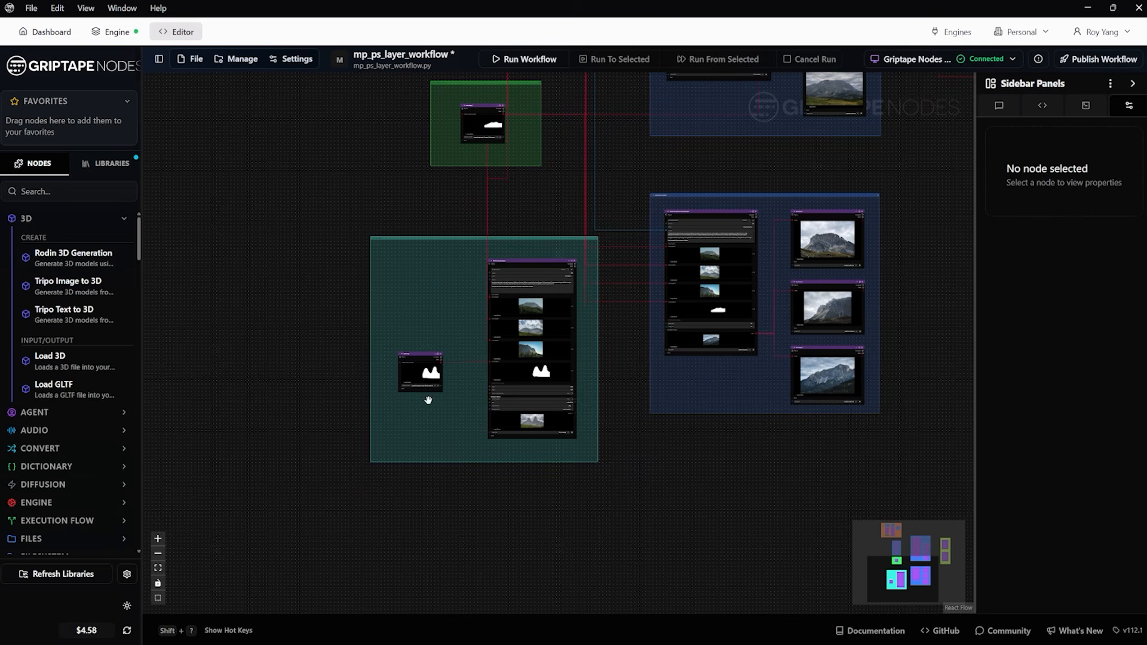
{"action": "left_click_drag", "start_coordinate": [718, 170], "coordinate": [522, 293]}
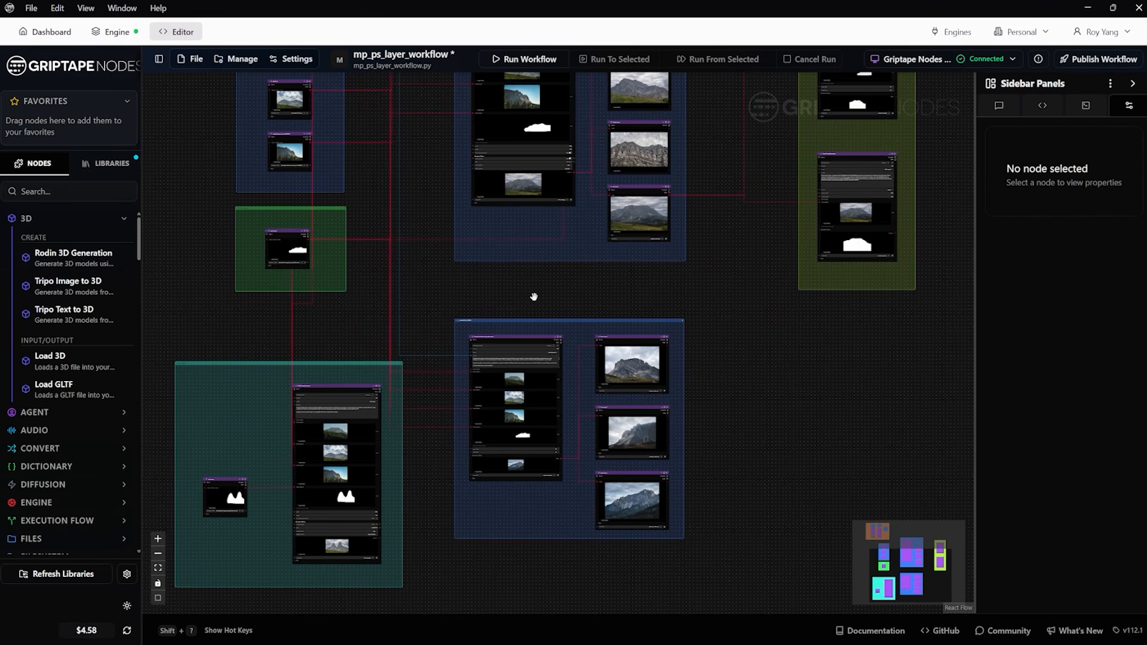
{"action": "scroll", "coordinate": [534, 297], "scroll_direction": "down", "scroll_amount": 1}
{"action": "left_click_drag", "start_coordinate": [726, 252], "coordinate": [735, 357]}
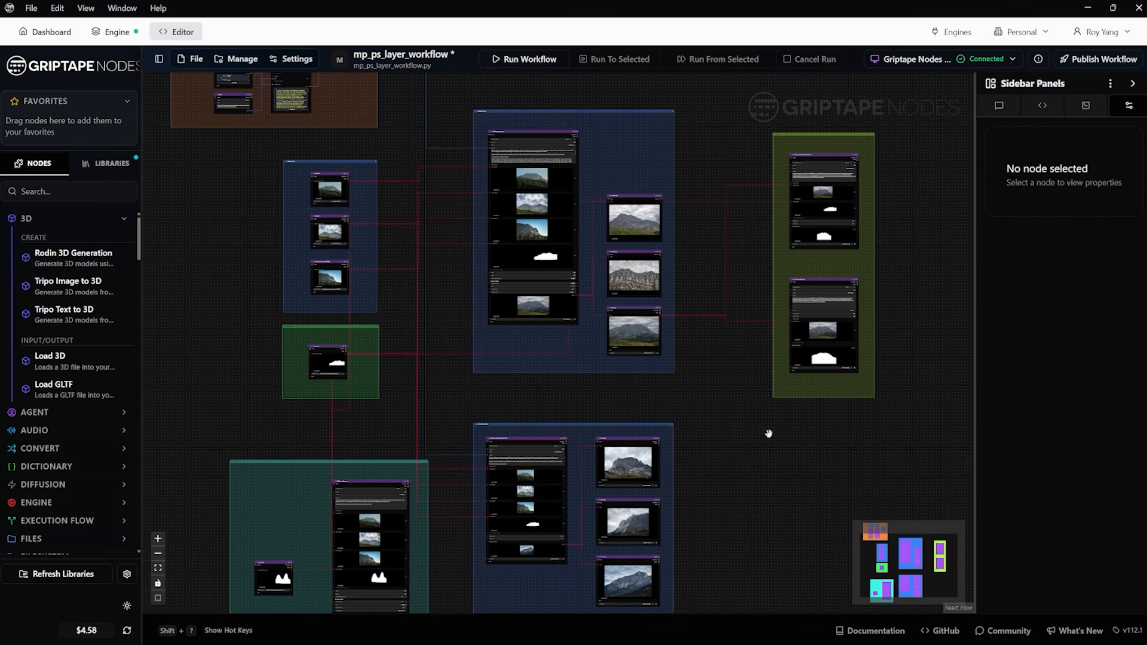
{"action": "left_click_drag", "start_coordinate": [915, 276], "coordinate": [739, 328]}
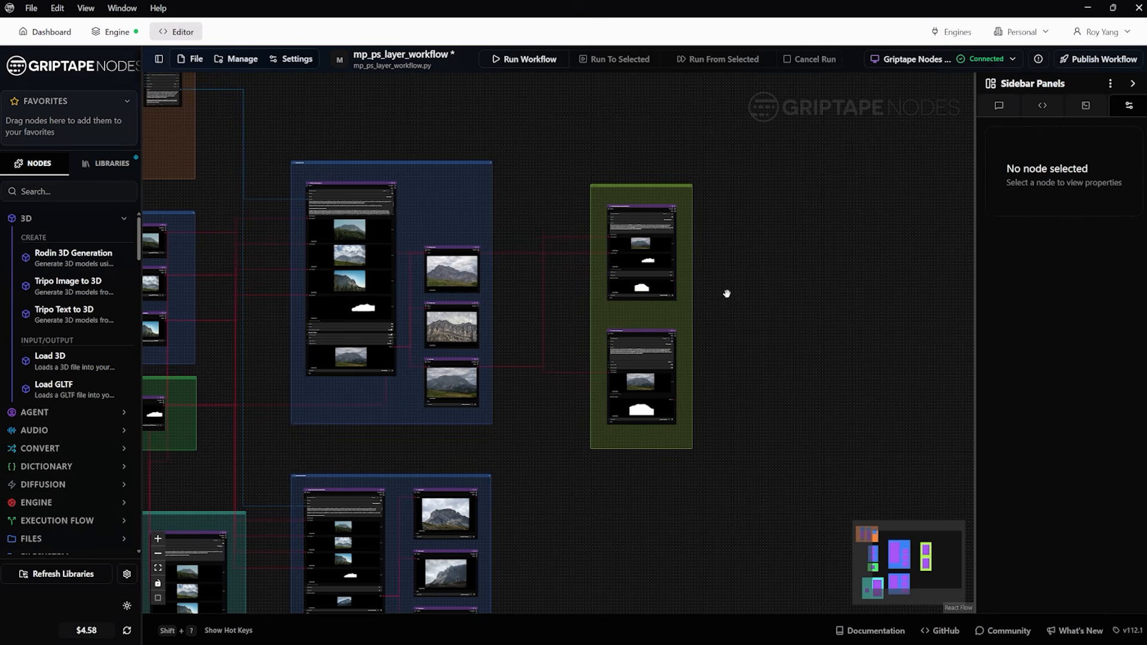
{"action": "scroll", "coordinate": [545, 456], "scroll_direction": "down", "scroll_amount": 3}
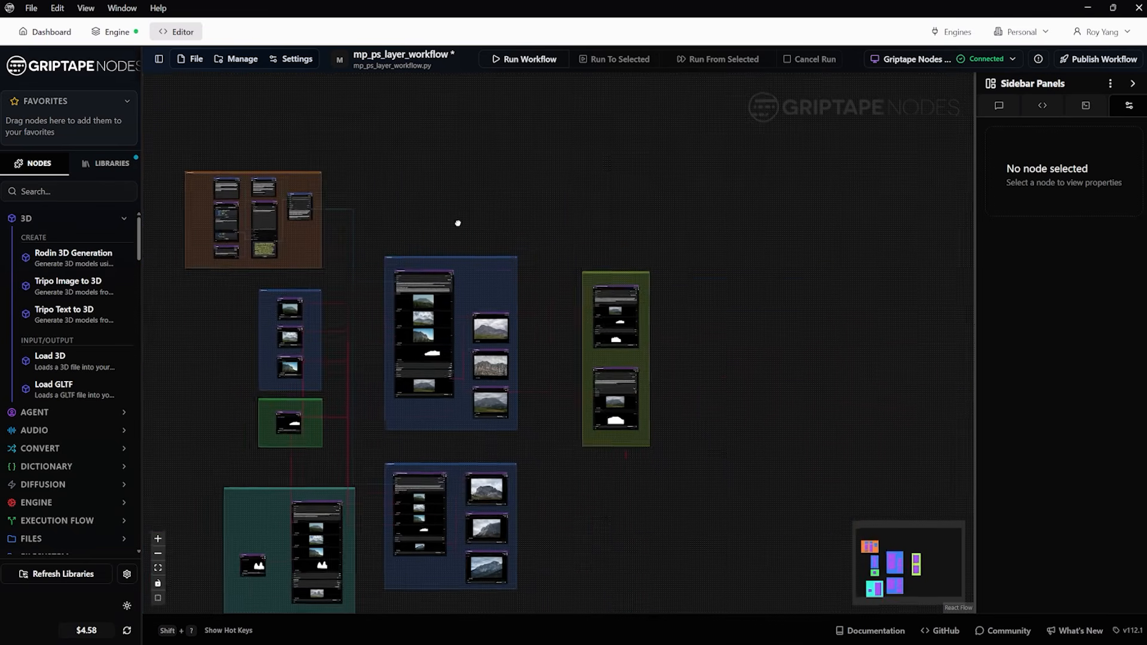
Step: Read the mountain prompt in the Text Input node and the contents of the Create Agent Schema, Ruleset and Agent nodes
{"action": "left_click_drag", "start_coordinate": [379, 228], "coordinate": [719, 233]}
{"action": "scroll", "coordinate": [600, 197], "scroll_direction": "up", "scroll_amount": 3}
{"action": "scroll", "coordinate": [600, 198], "scroll_direction": "up", "scroll_amount": 3}
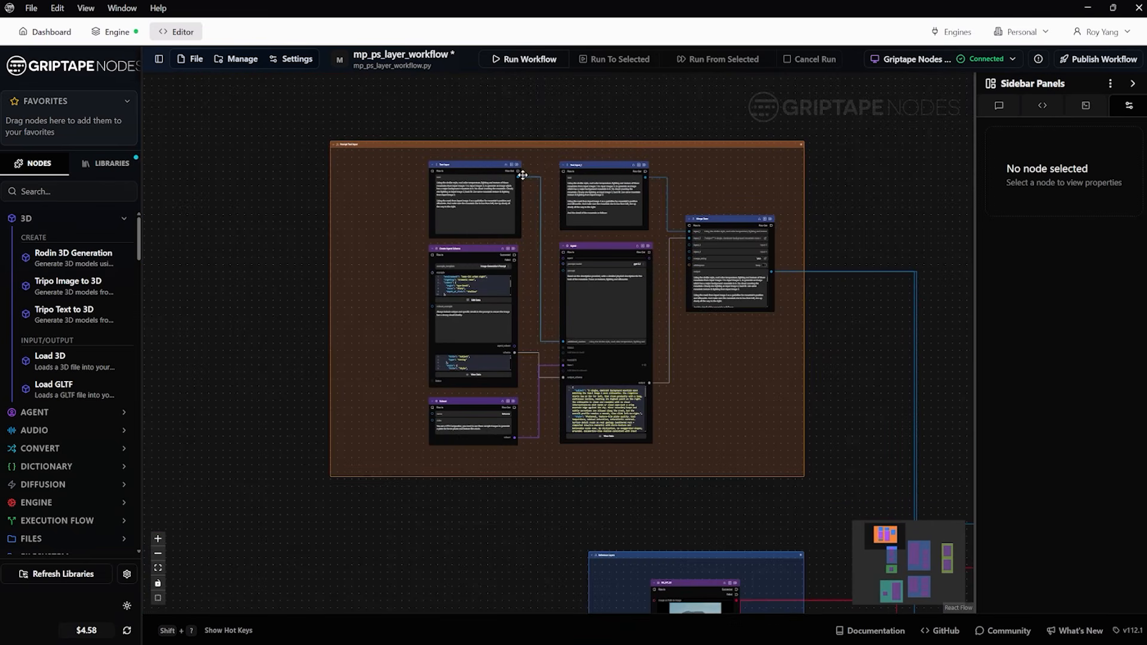
{"action": "scroll", "coordinate": [474, 192], "scroll_direction": "up", "scroll_amount": 5}
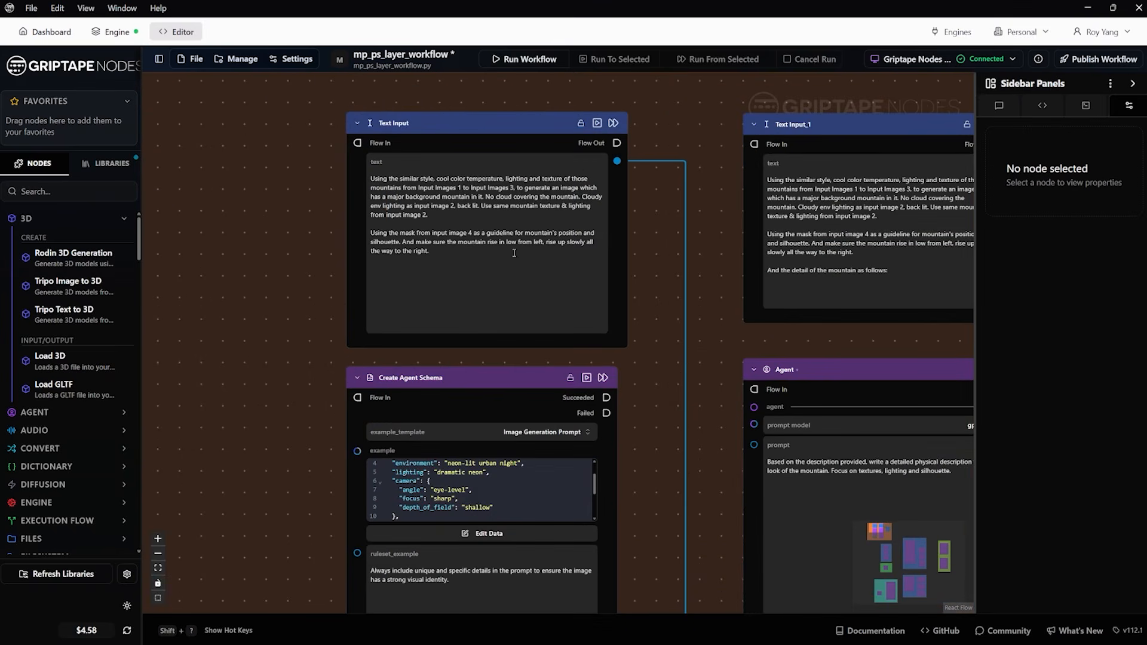
{"action": "scroll", "coordinate": [439, 246], "scroll_direction": "down", "scroll_amount": 1}
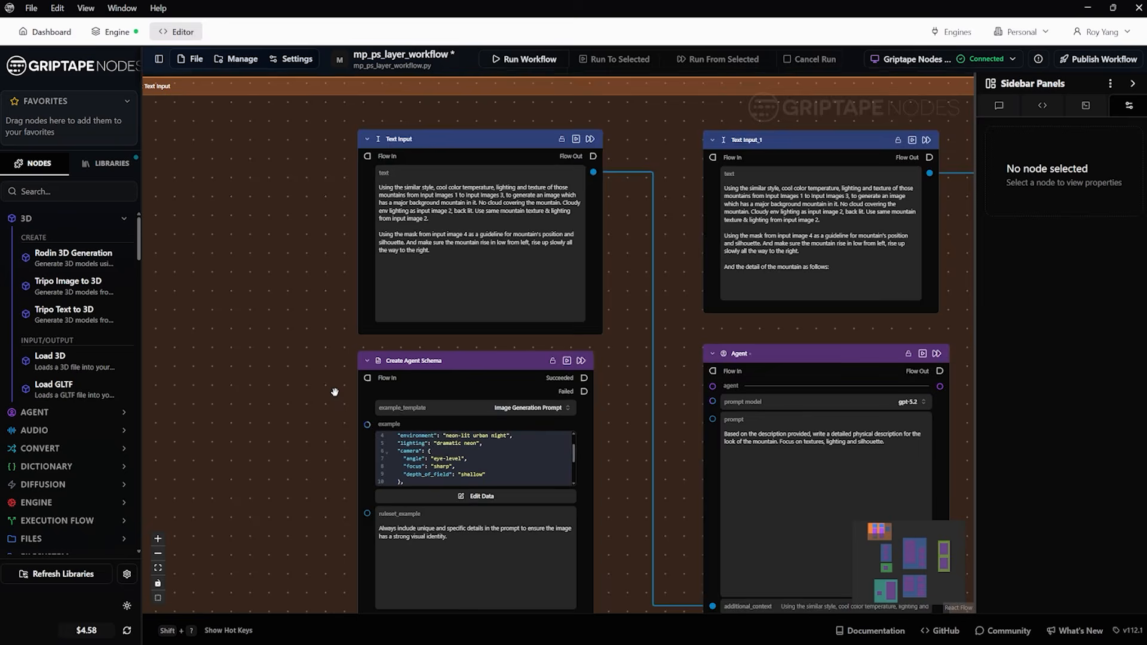
{"action": "left_click_drag", "start_coordinate": [335, 392], "coordinate": [303, 229]}
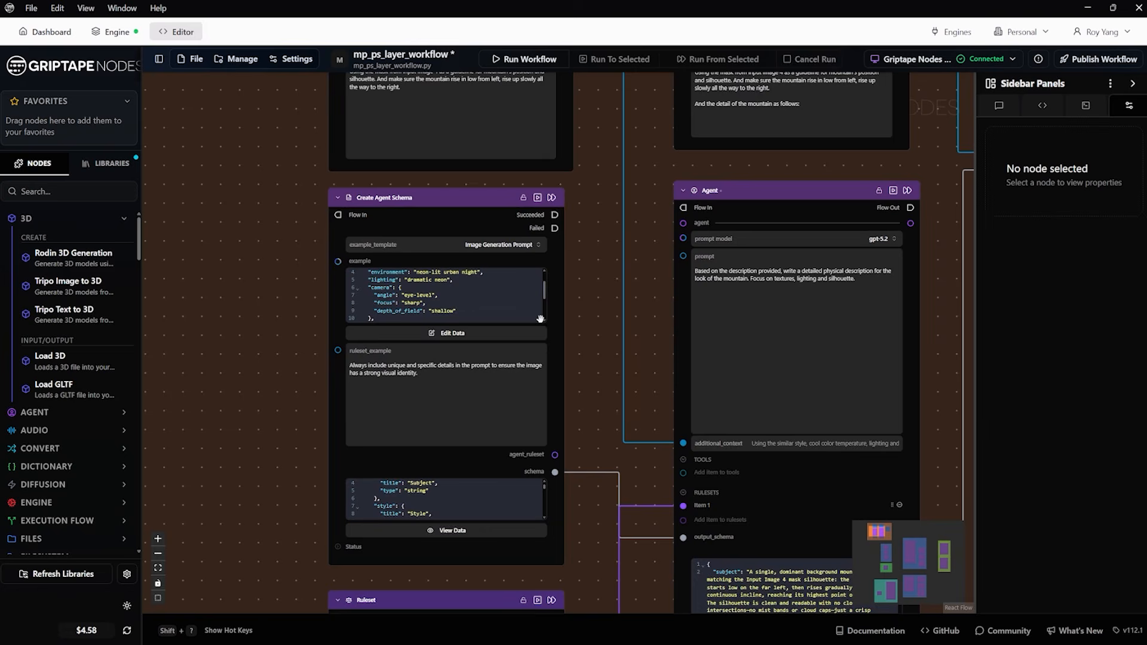
{"action": "scroll", "coordinate": [269, 380], "scroll_direction": "down", "scroll_amount": 5}
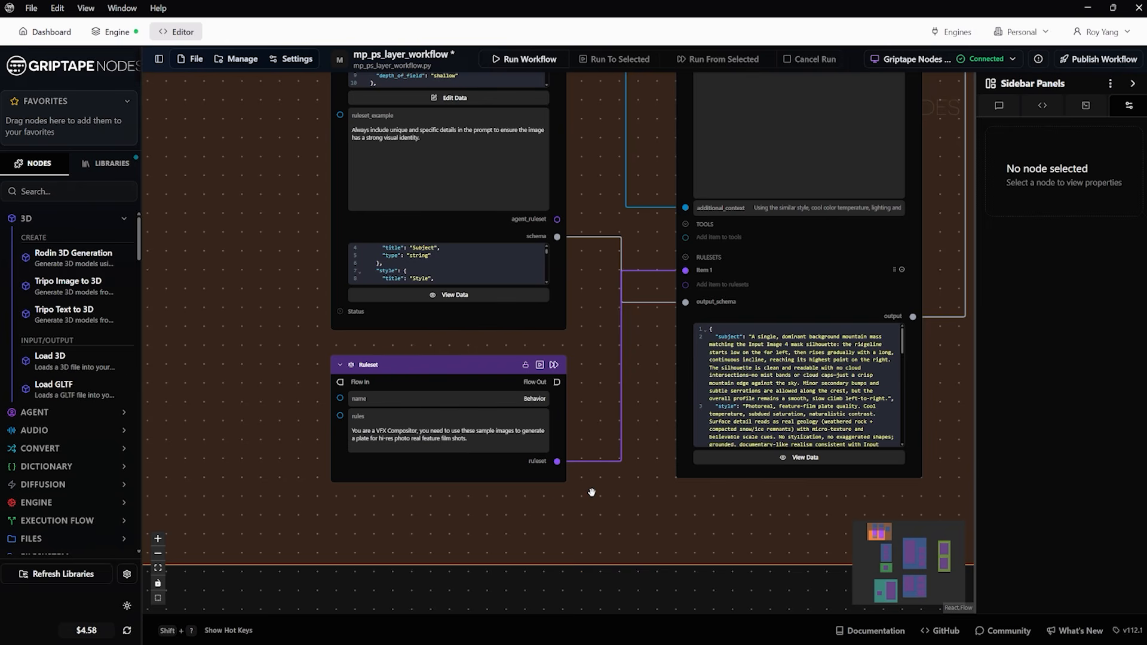
Step: Examine how Text Input_1 and the Agent output are combined in the Merge Texts node
{"action": "scroll", "coordinate": [645, 364], "scroll_direction": "down", "scroll_amount": 5}
{"action": "scroll", "coordinate": [708, 363], "scroll_direction": "down", "scroll_amount": 2}
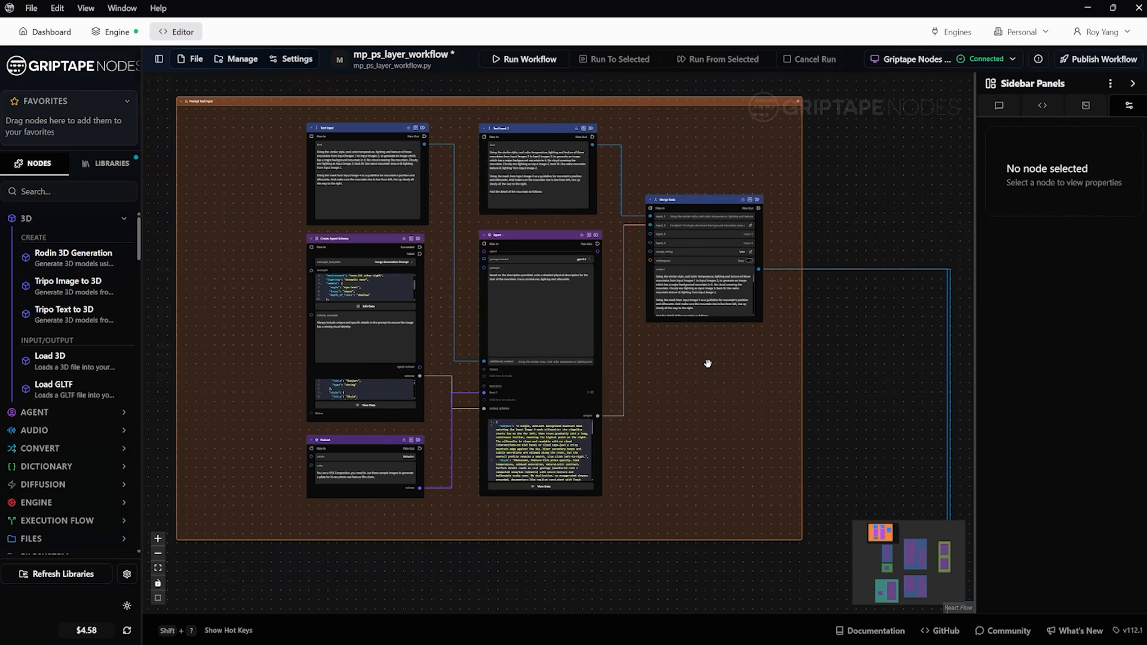
{"action": "scroll", "coordinate": [651, 173], "scroll_direction": "up", "scroll_amount": 3}
{"action": "scroll", "coordinate": [675, 198], "scroll_direction": "up", "scroll_amount": 2}
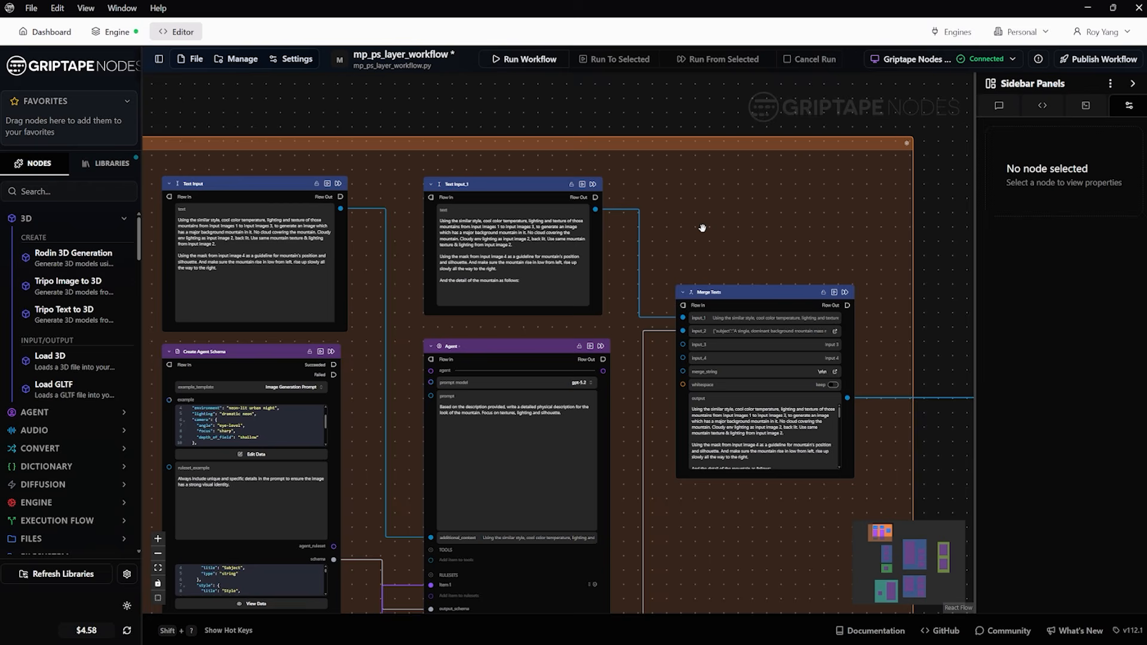
{"action": "scroll", "coordinate": [490, 234], "scroll_direction": "up", "scroll_amount": 2}
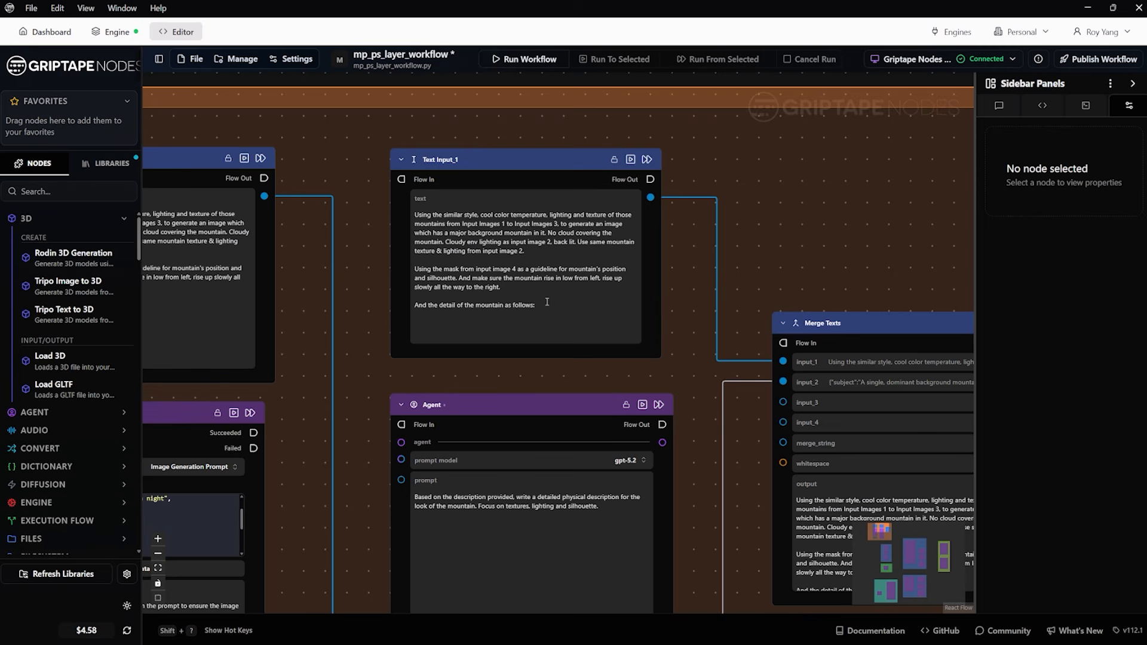
{"action": "scroll", "coordinate": [561, 307], "scroll_direction": "down", "scroll_amount": 3}
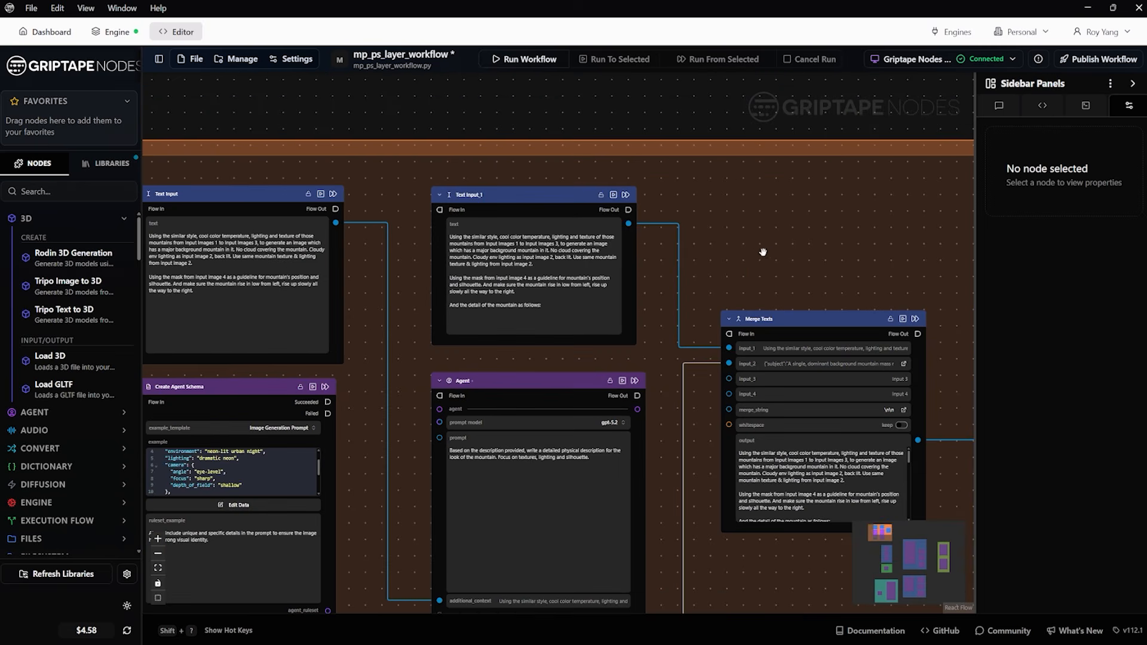
Step: Inspect the three mountain reference images, the mask image group and the image generation groups they feed
{"action": "scroll", "coordinate": [763, 252], "scroll_direction": "down", "scroll_amount": 9}
{"action": "left_click_drag", "start_coordinate": [818, 507], "coordinate": [604, 330]}
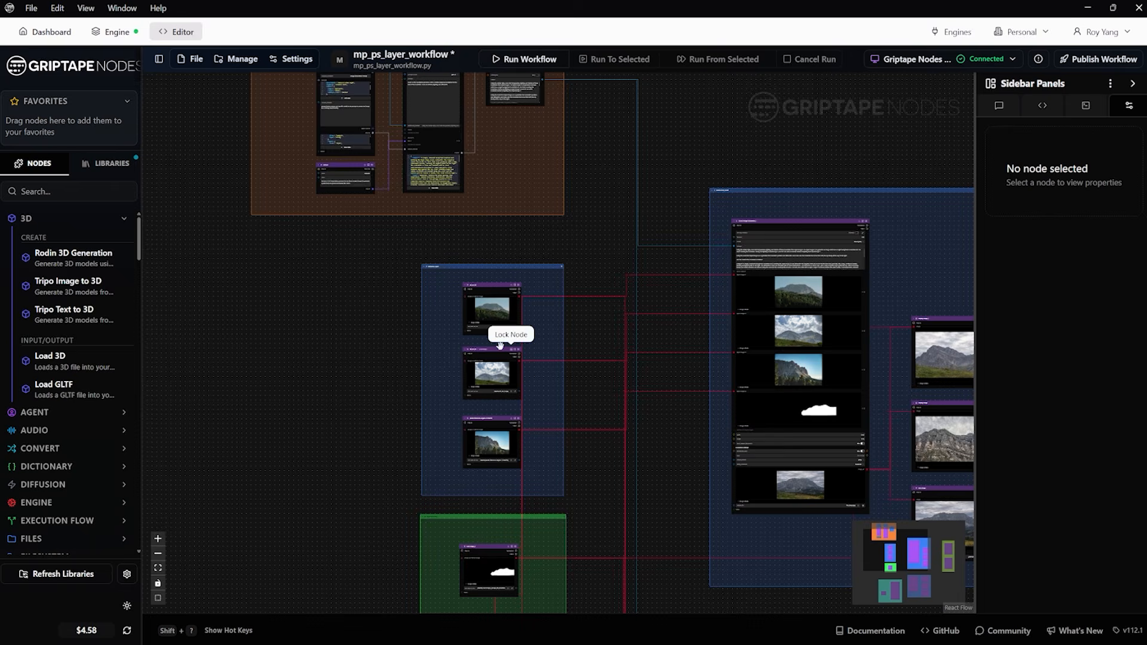
{"action": "scroll", "coordinate": [502, 371], "scroll_direction": "up", "scroll_amount": 3}
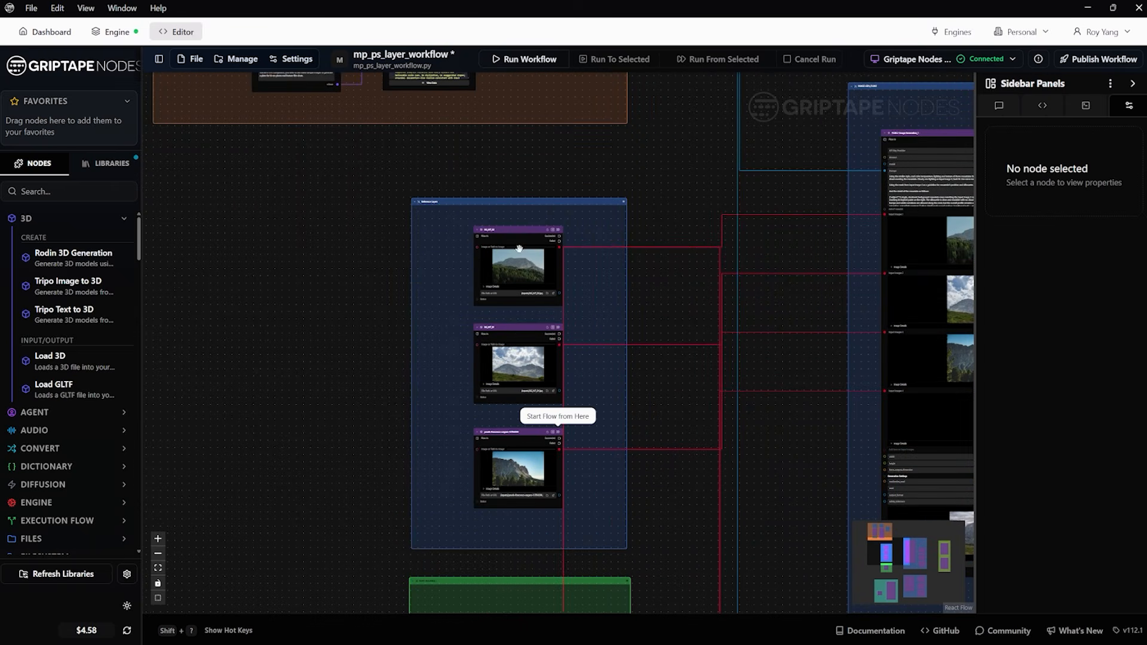
{"action": "left_click_drag", "start_coordinate": [314, 417], "coordinate": [286, 315]}
{"action": "left_click_drag", "start_coordinate": [295, 426], "coordinate": [269, 283]}
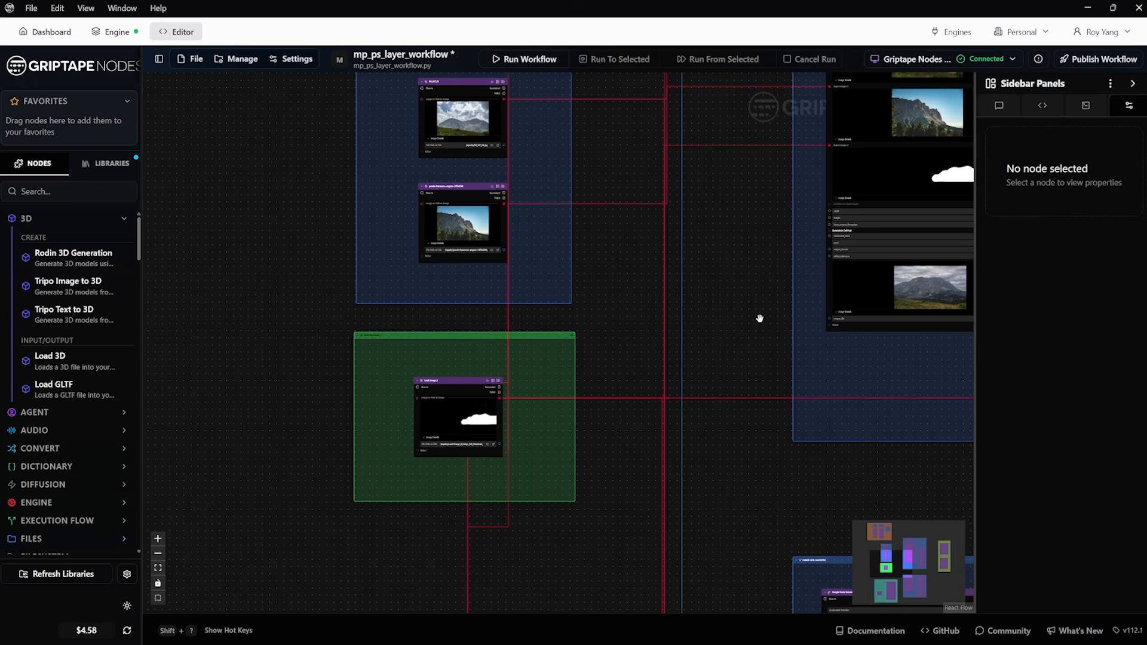
{"action": "scroll", "coordinate": [732, 325], "scroll_direction": "down", "scroll_amount": 3}
{"action": "left_click_drag", "start_coordinate": [740, 278], "coordinate": [493, 328]}
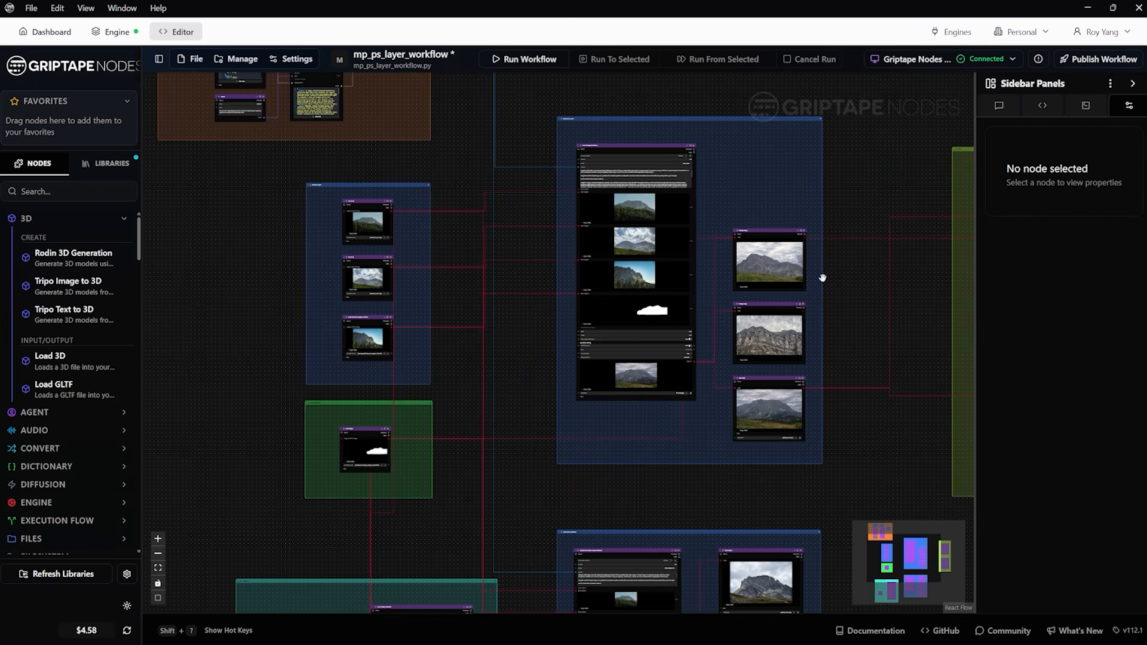
{"action": "left_click_drag", "start_coordinate": [521, 467], "coordinate": [560, 265]}
{"action": "left_click_drag", "start_coordinate": [563, 453], "coordinate": [594, 325]}
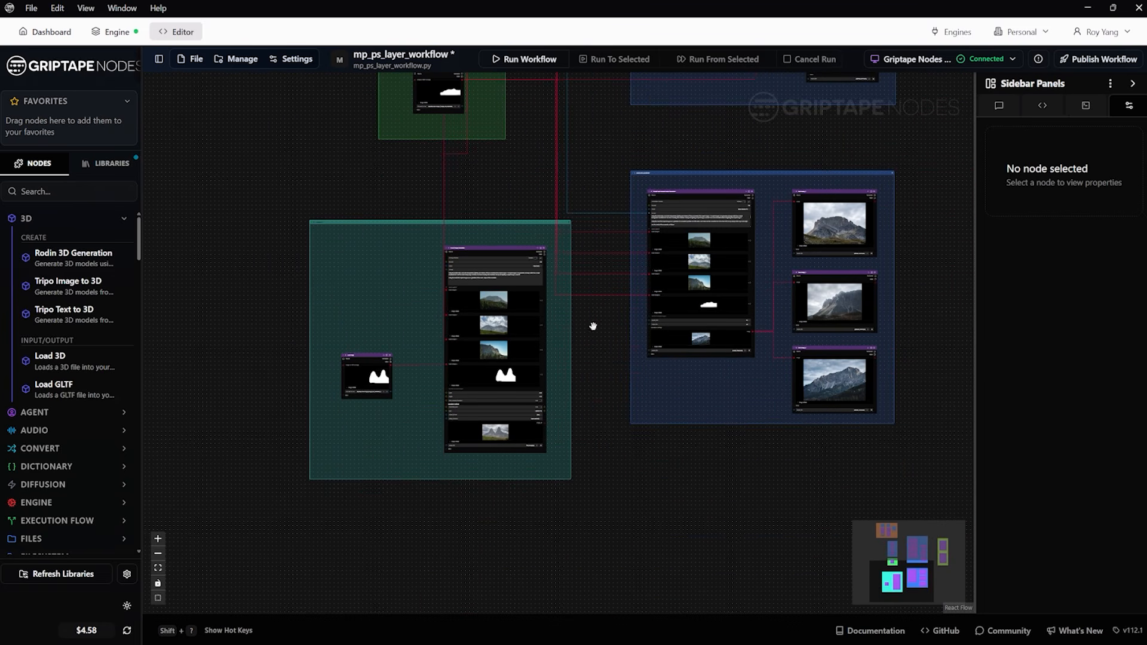
Step: Examine the twin-peak mask test in the teal group, enlarging the FLUX.2 Image Generation result and closing the preview
{"action": "scroll", "coordinate": [367, 375], "scroll_direction": "up", "scroll_amount": 3}
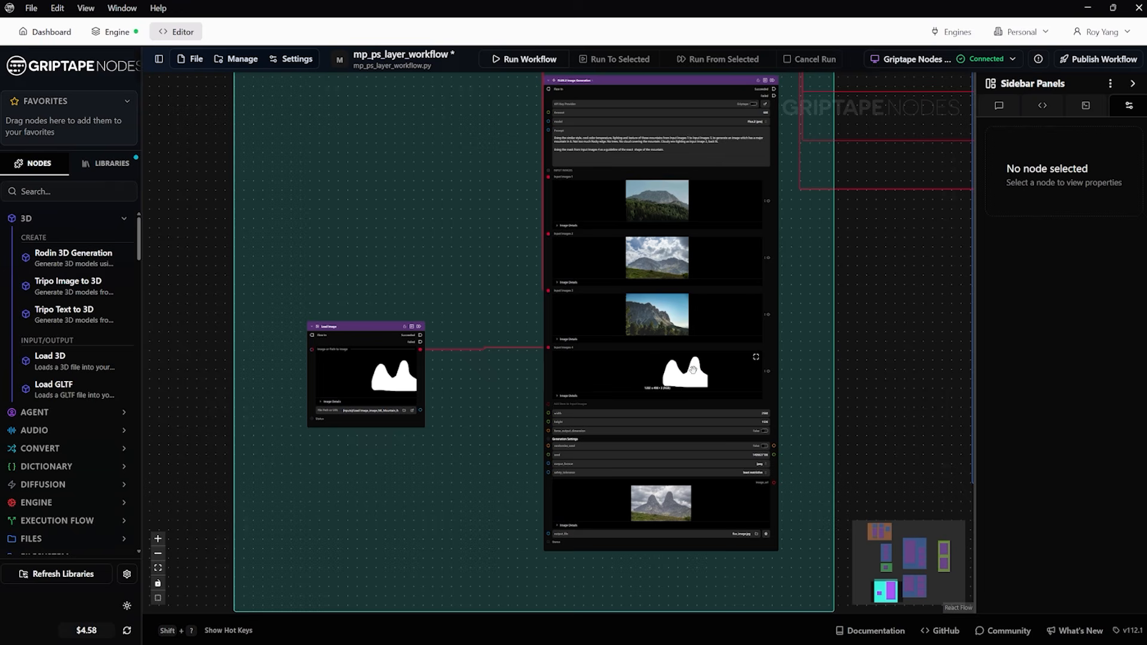
{"action": "left_click_drag", "start_coordinate": [888, 400], "coordinate": [799, 316]}
{"action": "scroll", "coordinate": [657, 400], "scroll_direction": "up", "scroll_amount": 3}
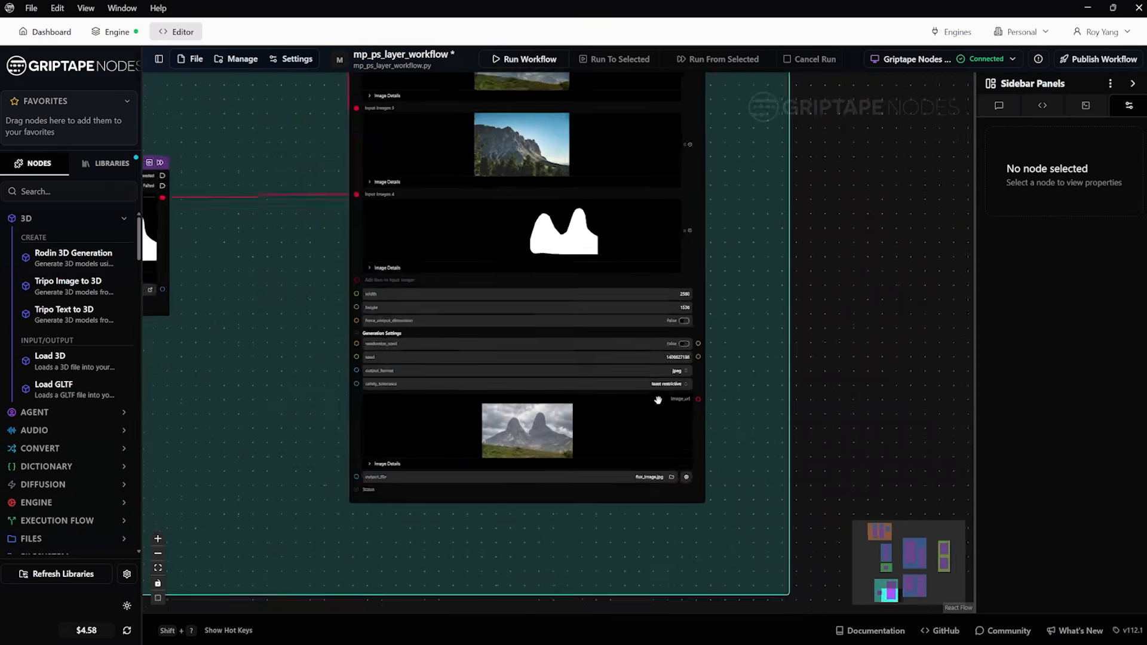
{"action": "scroll", "coordinate": [657, 400], "scroll_direction": "up", "scroll_amount": 3}
{"action": "left_click", "coordinate": [694, 422]}
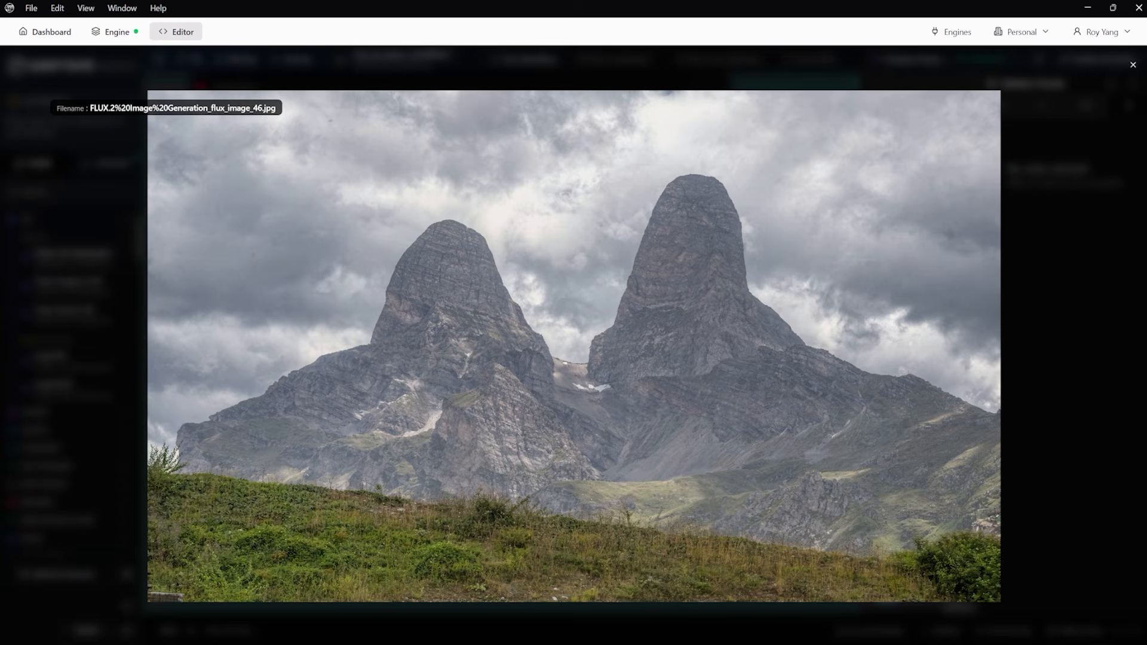
{"action": "left_click", "coordinate": [1132, 64]}
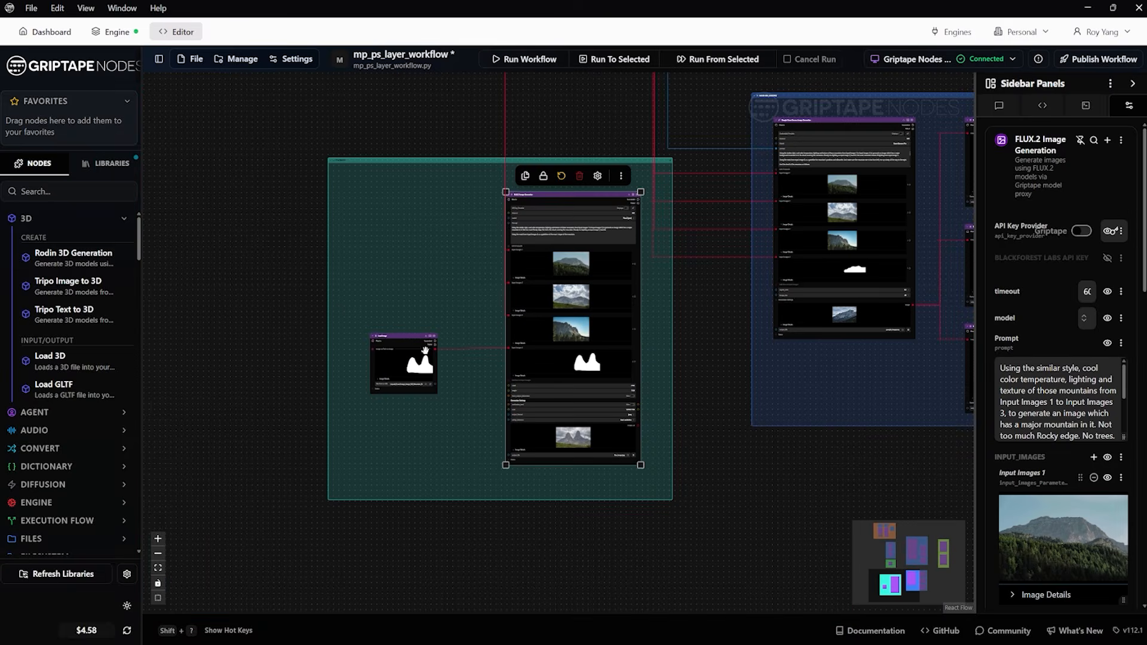
Step: Examine the twin-peak mask in the teal group's Load Image node and read the group's title
{"action": "scroll", "coordinate": [370, 342], "scroll_direction": "up", "scroll_amount": 5}
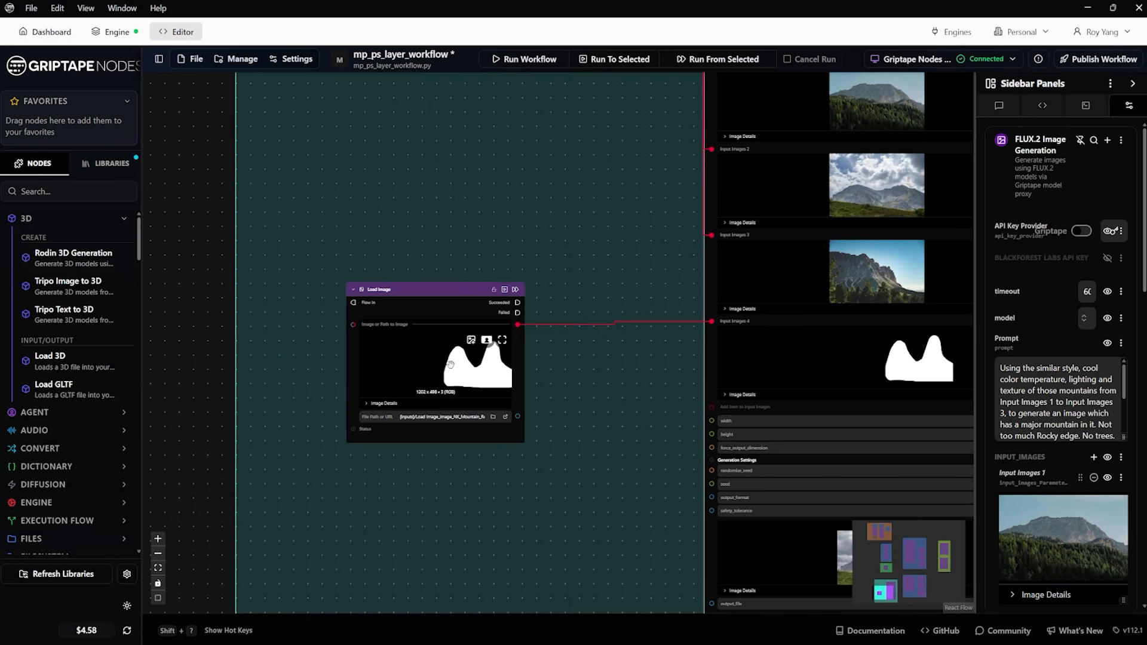
{"action": "scroll", "coordinate": [454, 364], "scroll_direction": "down", "scroll_amount": 5}
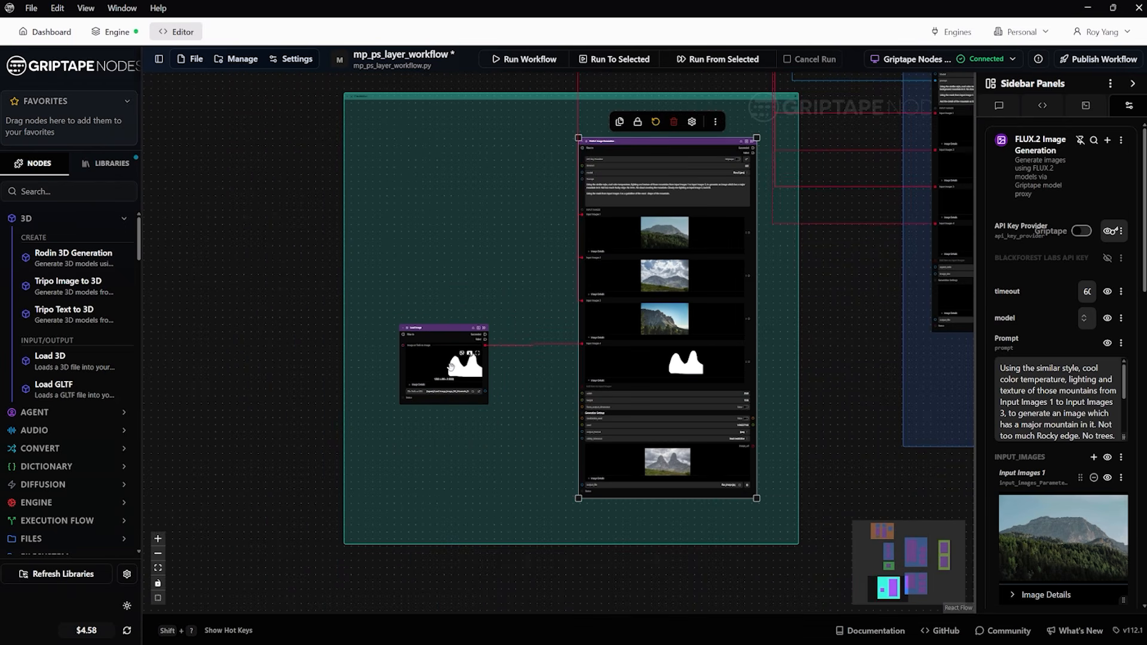
{"action": "left_click_drag", "start_coordinate": [264, 177], "coordinate": [327, 324]}
{"action": "scroll", "coordinate": [419, 254], "scroll_direction": "up", "scroll_amount": 5}
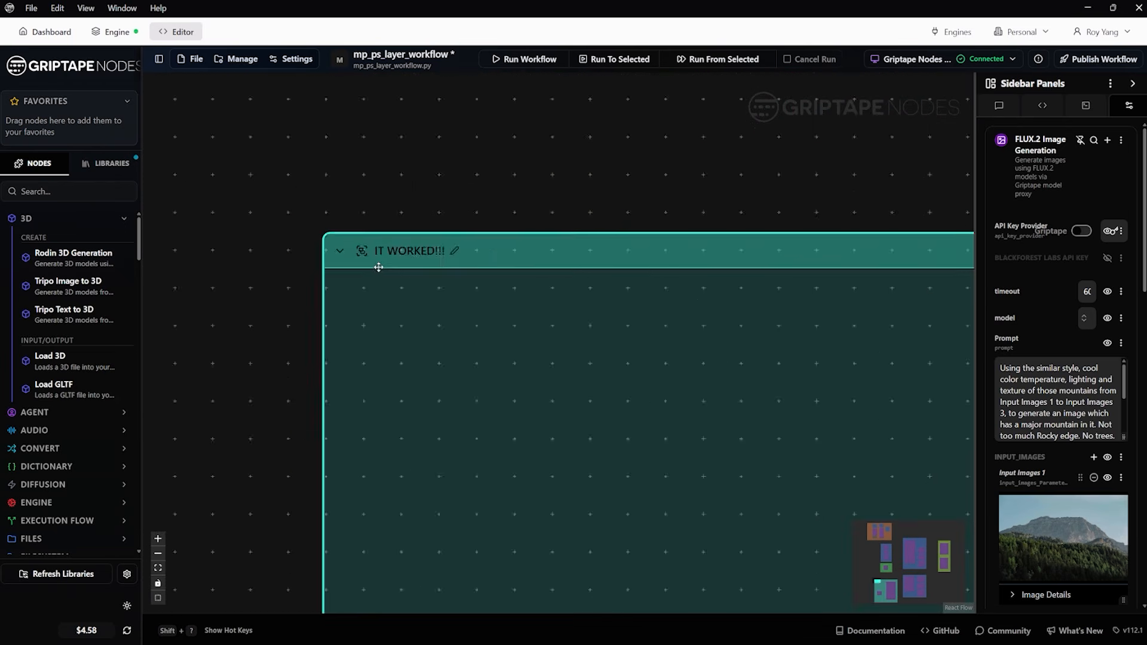
{"action": "scroll", "coordinate": [512, 150], "scroll_direction": "down", "scroll_amount": 5}
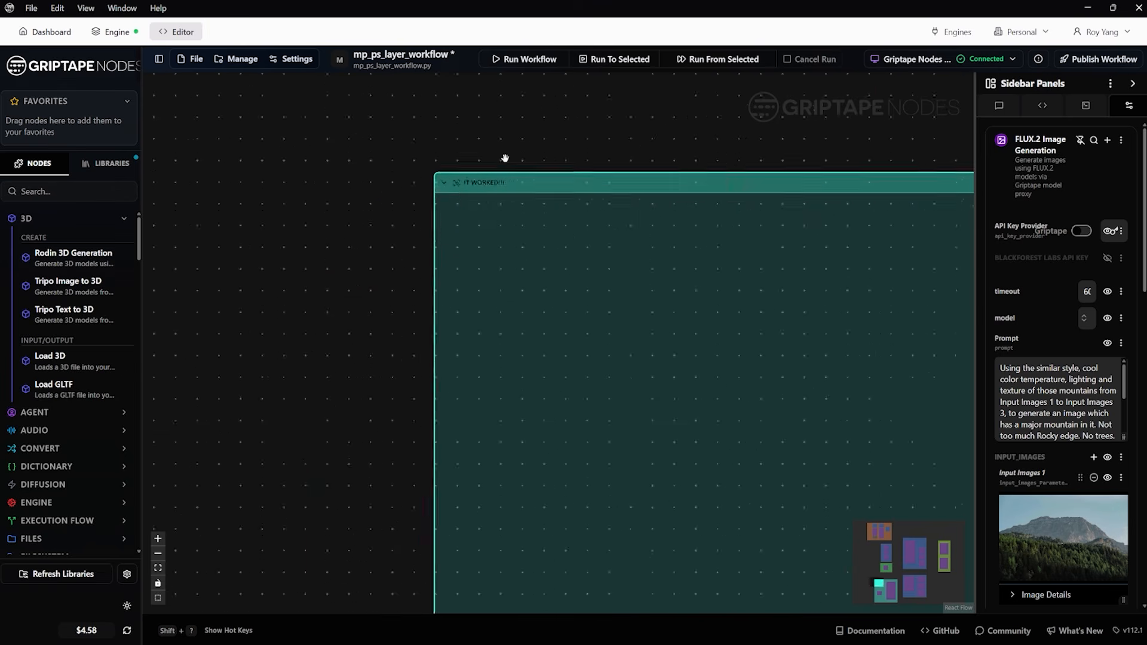
{"action": "left_click_drag", "start_coordinate": [399, 266], "coordinate": [230, 293]}
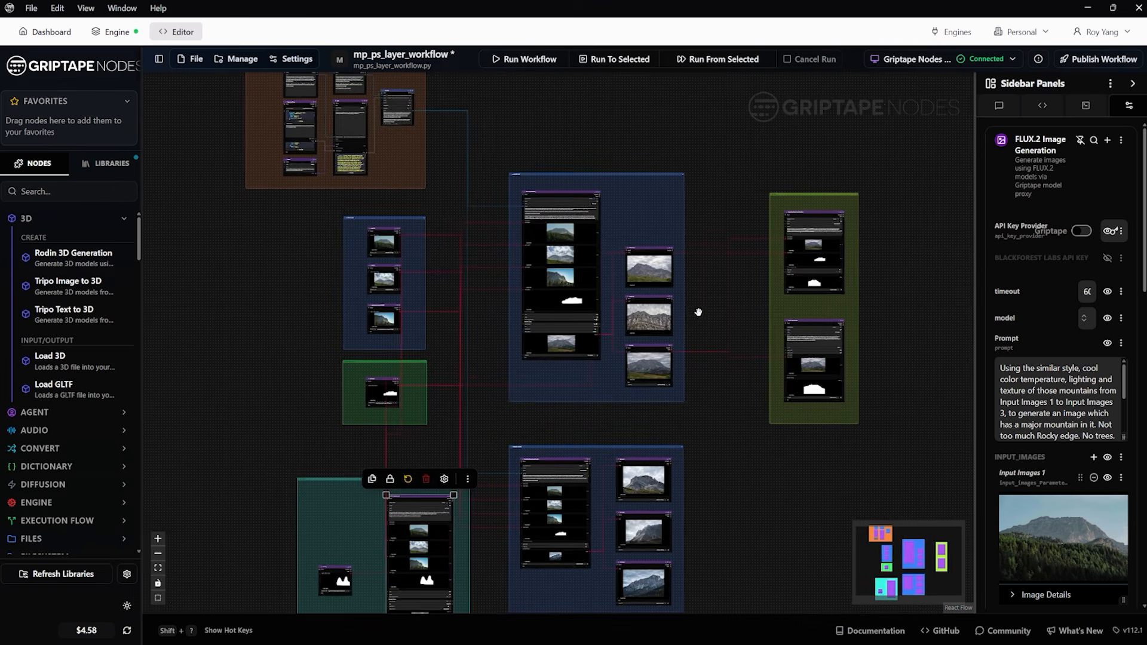
Step: Survey the two blue image generation groups and read their titles and generation node names
{"action": "left_click_drag", "start_coordinate": [697, 311], "coordinate": [669, 305]}
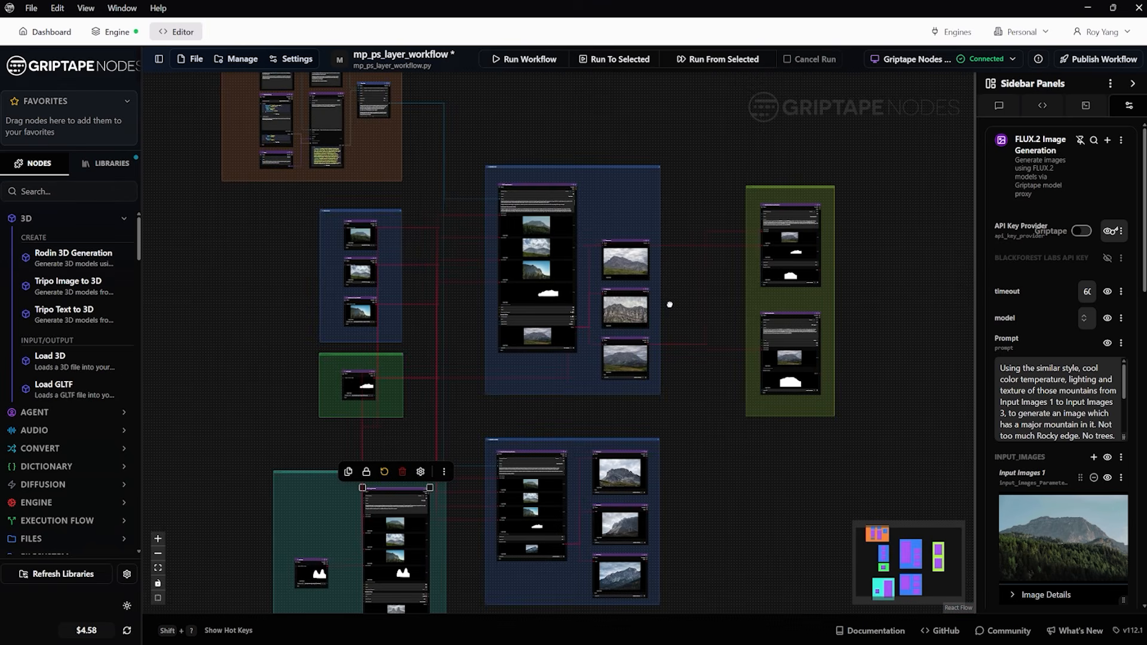
{"action": "scroll", "coordinate": [636, 273], "scroll_direction": "up", "scroll_amount": 3}
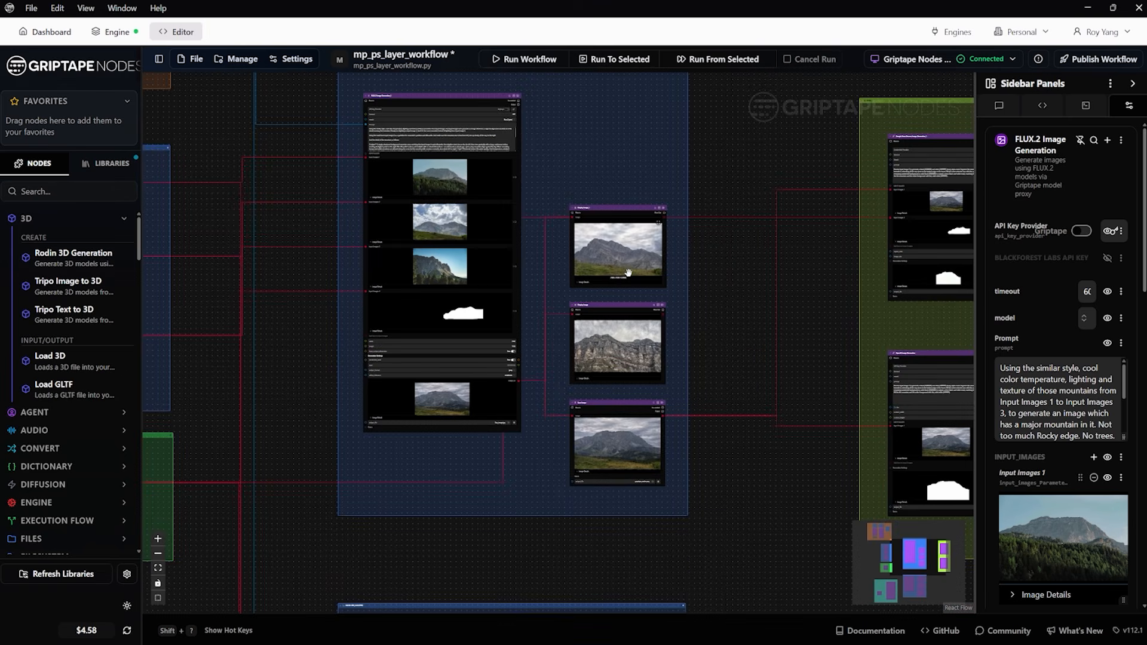
{"action": "scroll", "coordinate": [539, 334], "scroll_direction": "down", "scroll_amount": 5}
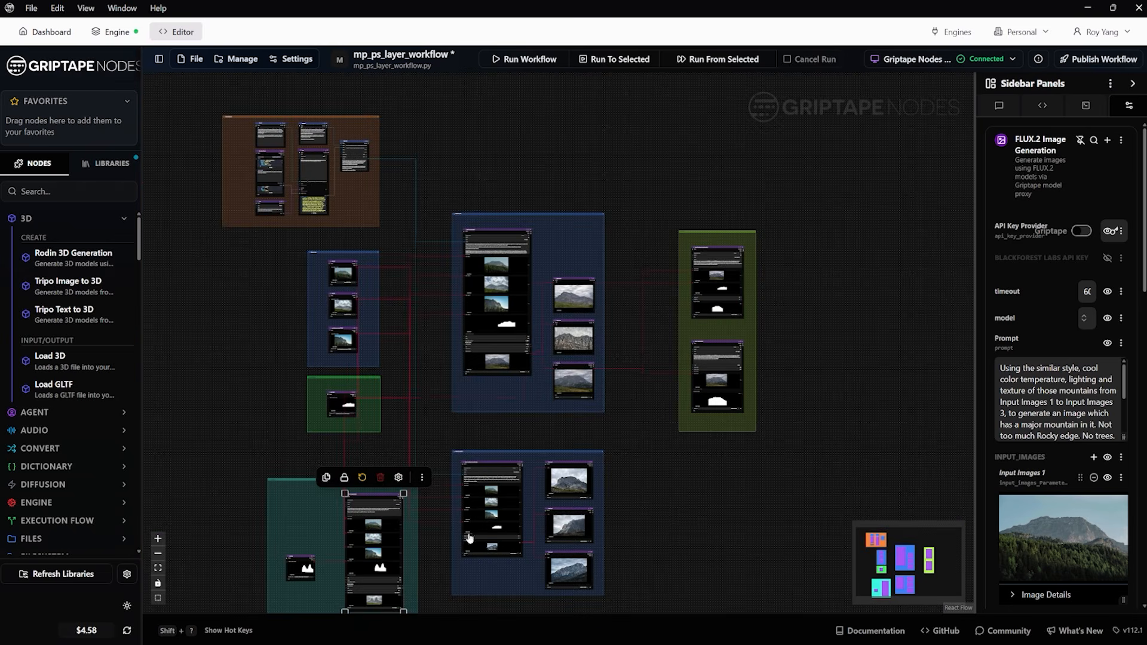
{"action": "scroll", "coordinate": [476, 511], "scroll_direction": "up", "scroll_amount": 4}
{"action": "scroll", "coordinate": [472, 422], "scroll_direction": "up", "scroll_amount": 7}
{"action": "scroll", "coordinate": [473, 417], "scroll_direction": "down", "scroll_amount": 7}
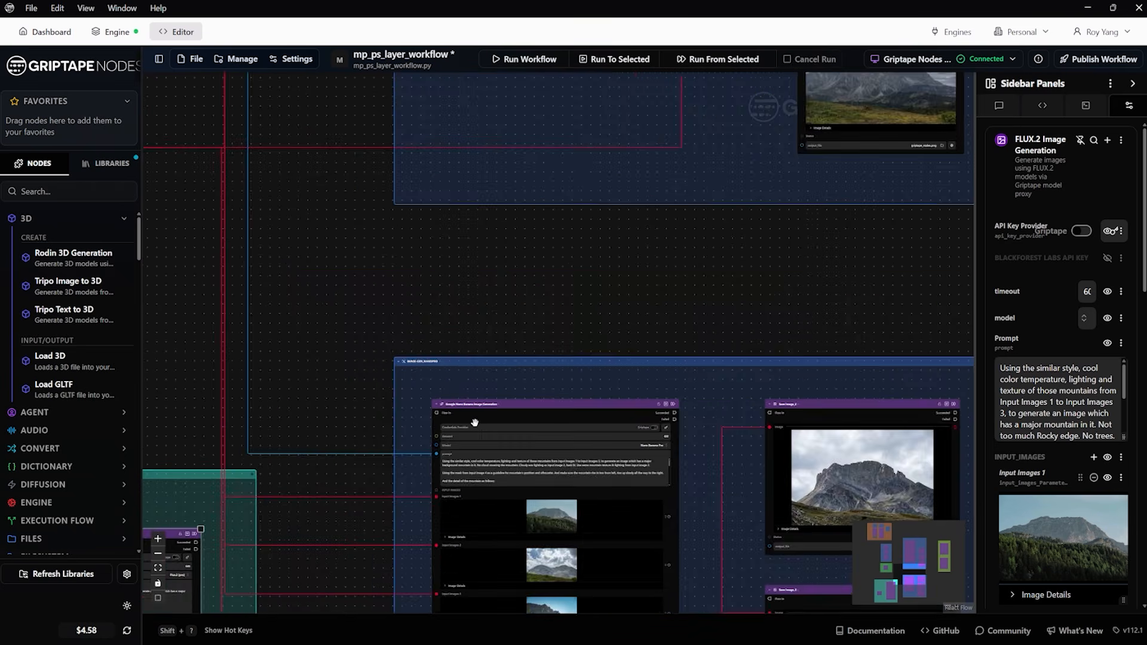
{"action": "left_click_drag", "start_coordinate": [412, 184], "coordinate": [452, 440]}
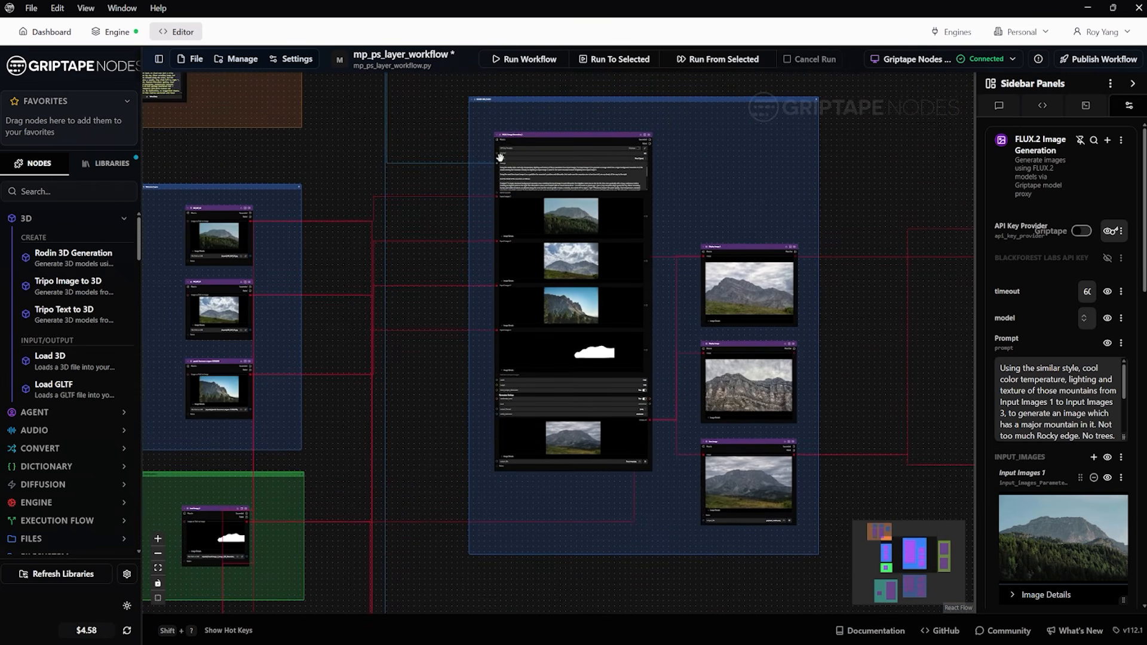
{"action": "scroll", "coordinate": [515, 136], "scroll_direction": "up", "scroll_amount": 7}
{"action": "scroll", "coordinate": [515, 136], "scroll_direction": "down", "scroll_amount": 7}
{"action": "scroll", "coordinate": [615, 449], "scroll_direction": "up", "scroll_amount": 5}
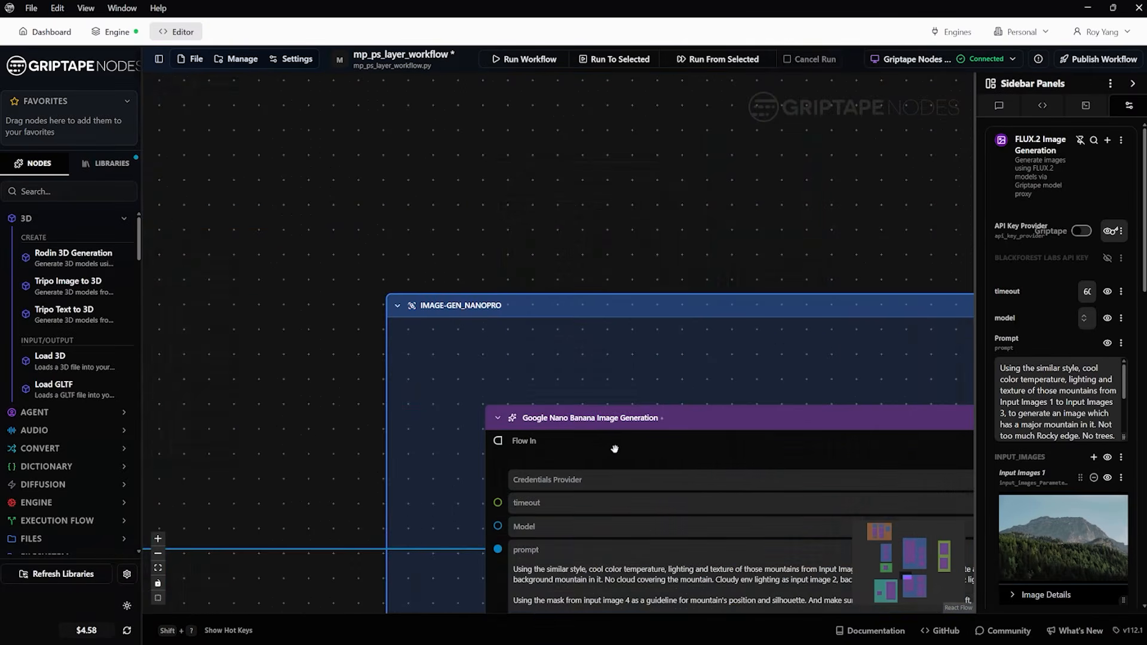
{"action": "scroll", "coordinate": [613, 449], "scroll_direction": "down", "scroll_amount": 5}
{"action": "scroll", "coordinate": [612, 449], "scroll_direction": "down", "scroll_amount": 5}
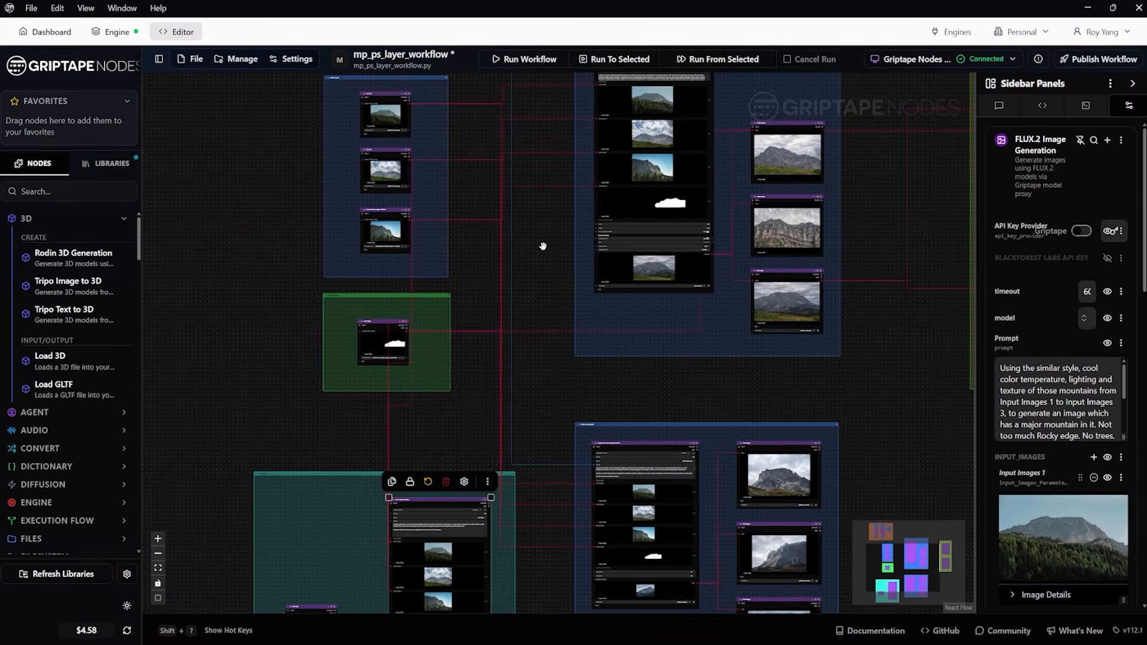
Step: Inspect the reference and mask inputs of the upper blue group's FLUX generation node and its three connected output images
{"action": "left_click_drag", "start_coordinate": [543, 243], "coordinate": [487, 340]}
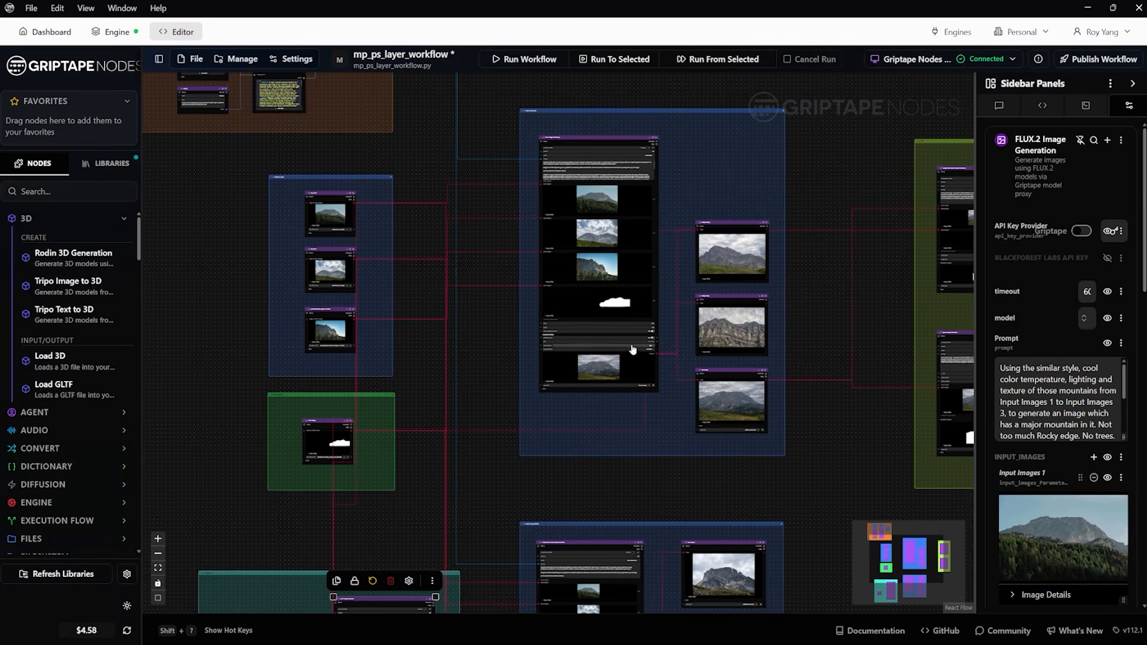
{"action": "scroll", "coordinate": [592, 217], "scroll_direction": "up", "scroll_amount": 5}
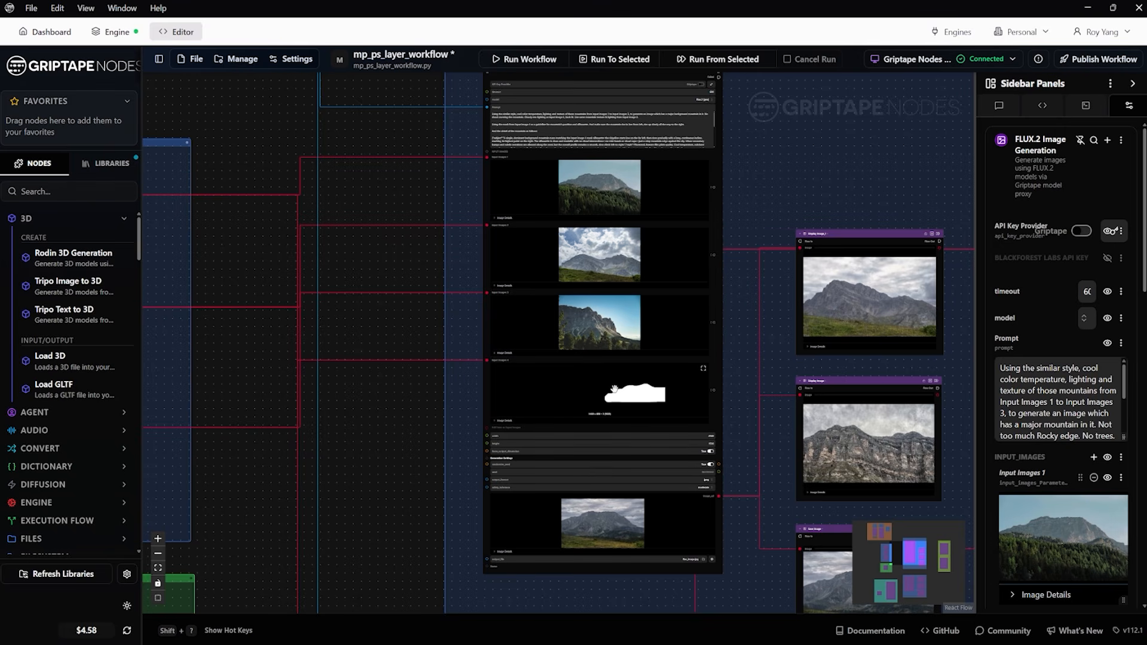
{"action": "scroll", "coordinate": [358, 319], "scroll_direction": "down", "scroll_amount": 4}
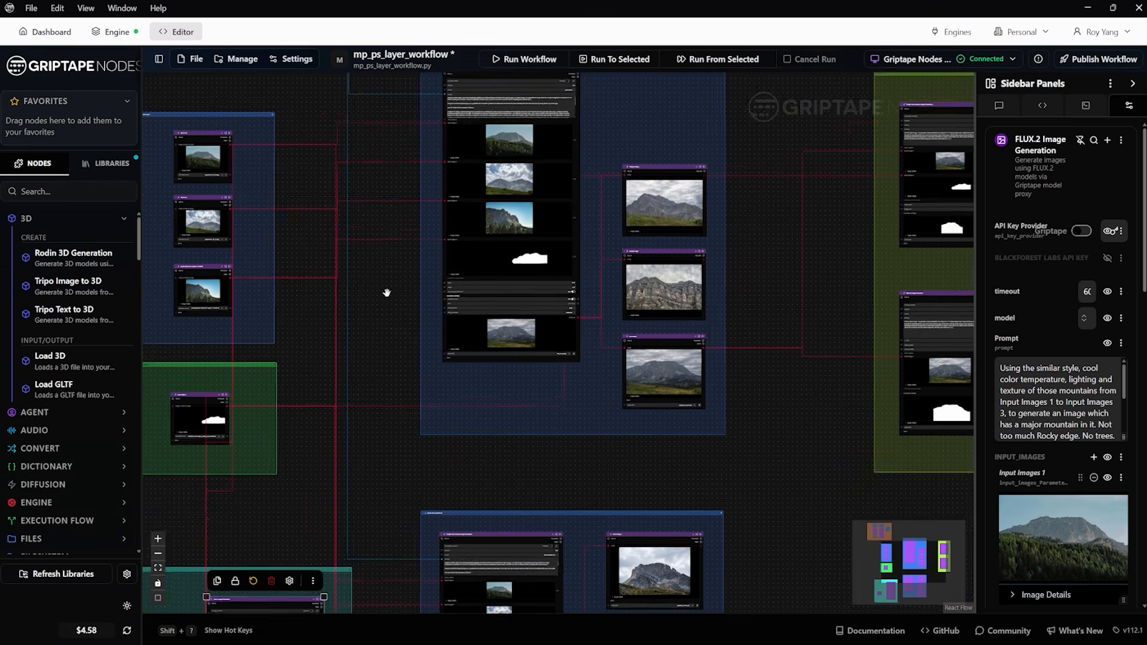
{"action": "left_click_drag", "start_coordinate": [748, 283], "coordinate": [640, 300]}
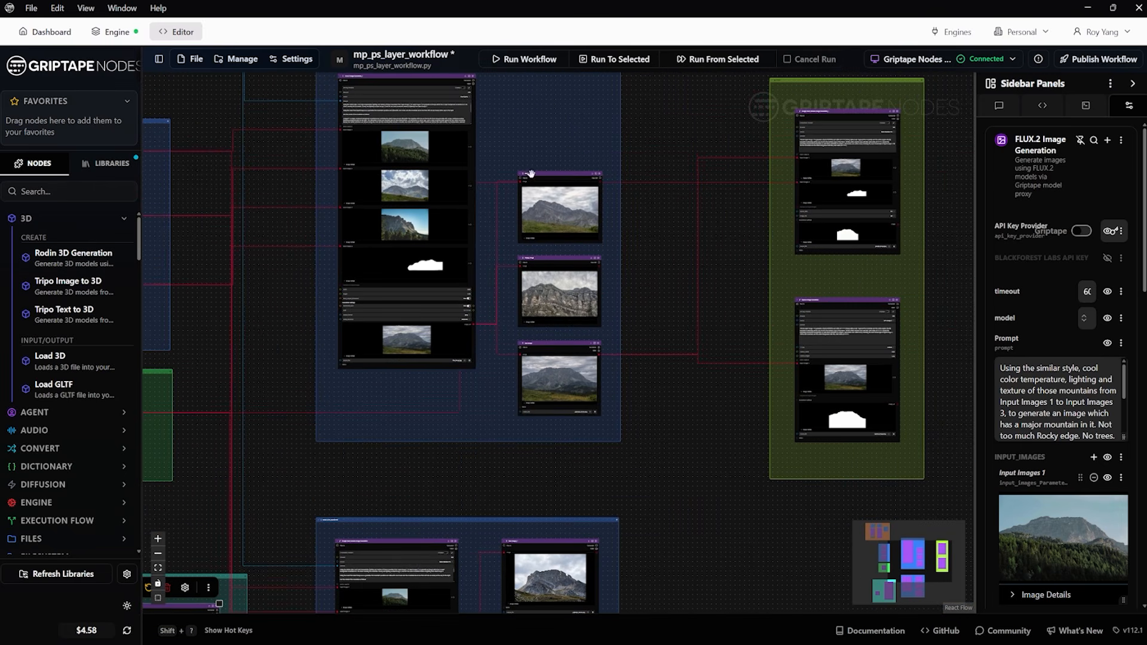
{"action": "scroll", "coordinate": [395, 200], "scroll_direction": "down", "scroll_amount": 6}
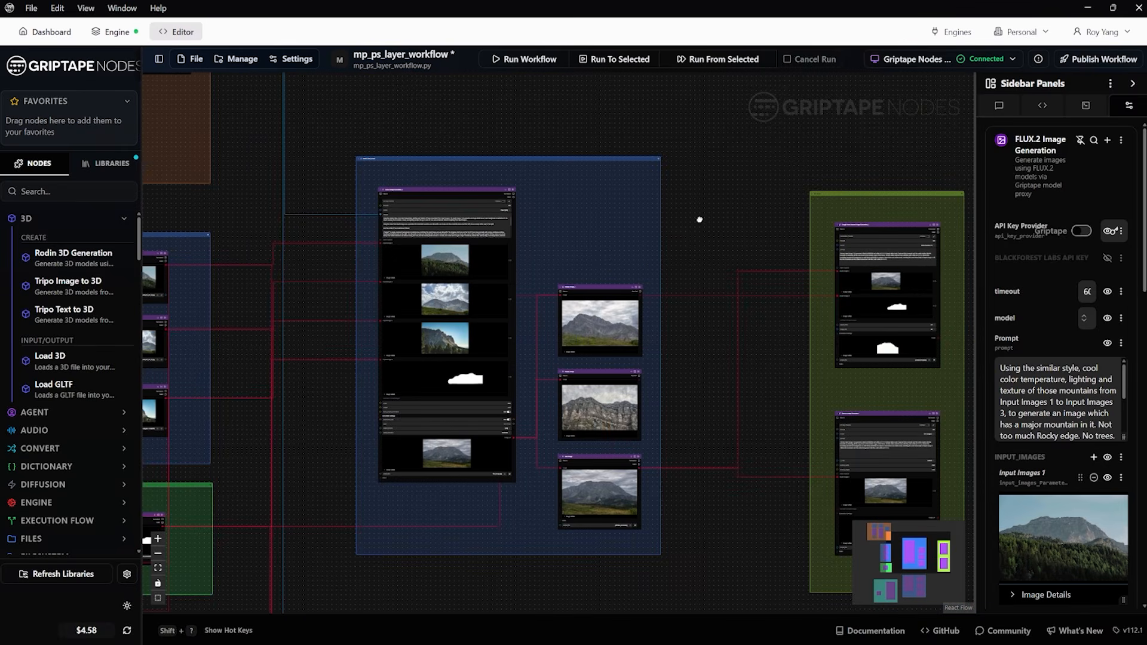
{"action": "scroll", "coordinate": [576, 299], "scroll_direction": "up", "scroll_amount": 5}
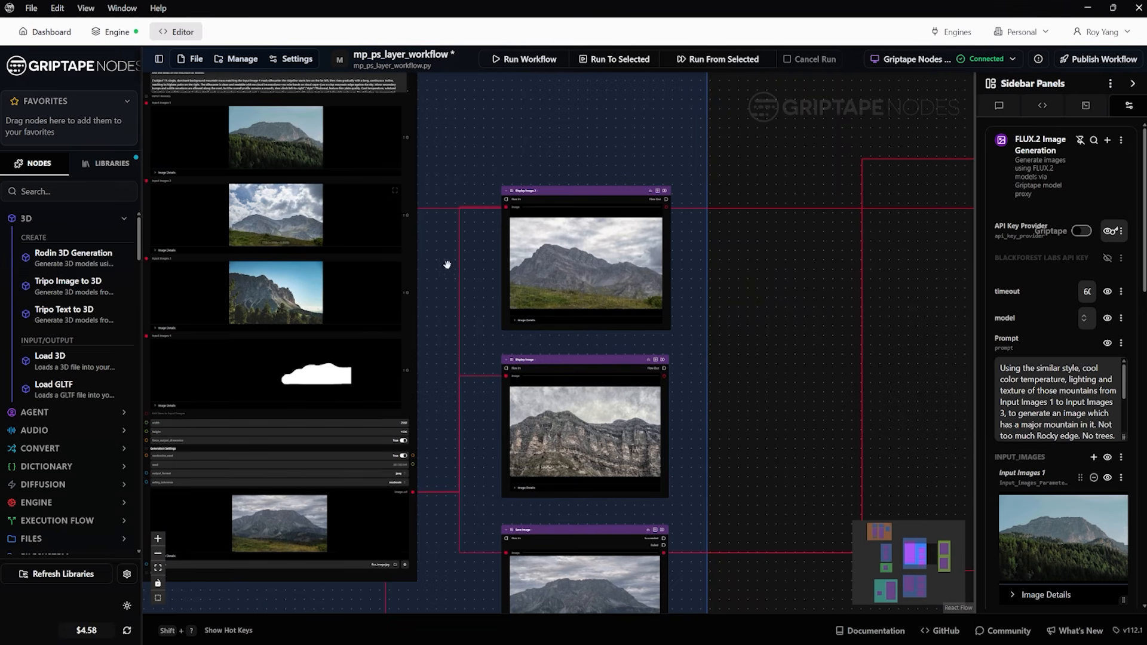
{"action": "scroll", "coordinate": [732, 311], "scroll_direction": "down", "scroll_amount": 3}
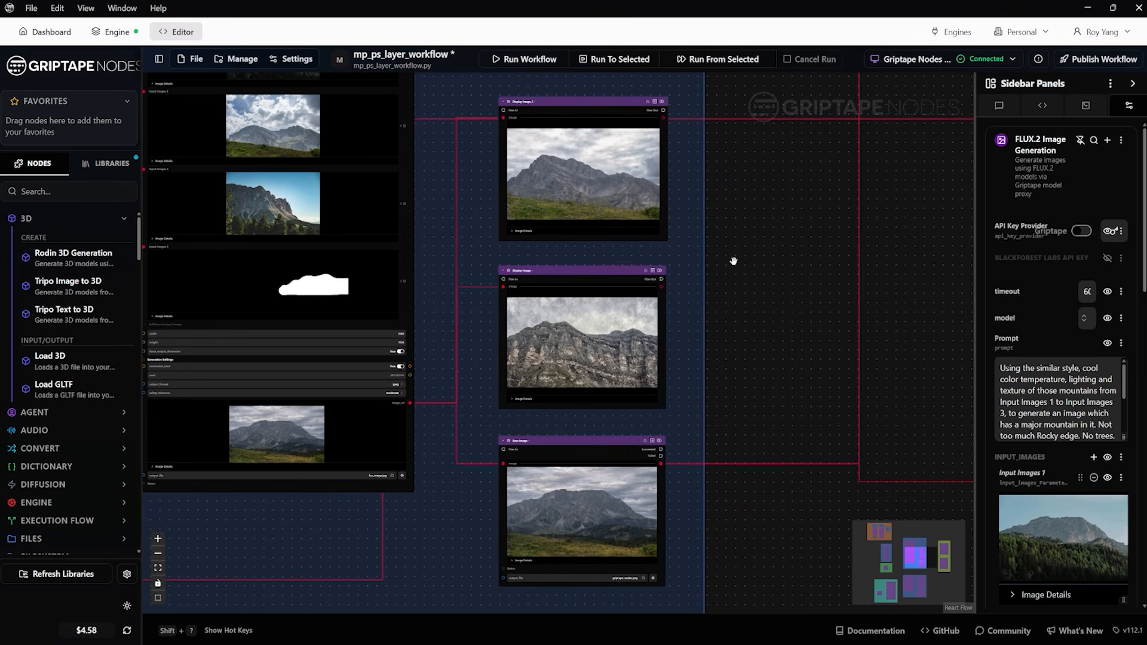
Step: Enlarge the FLUX results in Display Image_1, Display Image and Save Image one after another, closing each preview
{"action": "left_click_drag", "start_coordinate": [733, 261], "coordinate": [685, 283]}
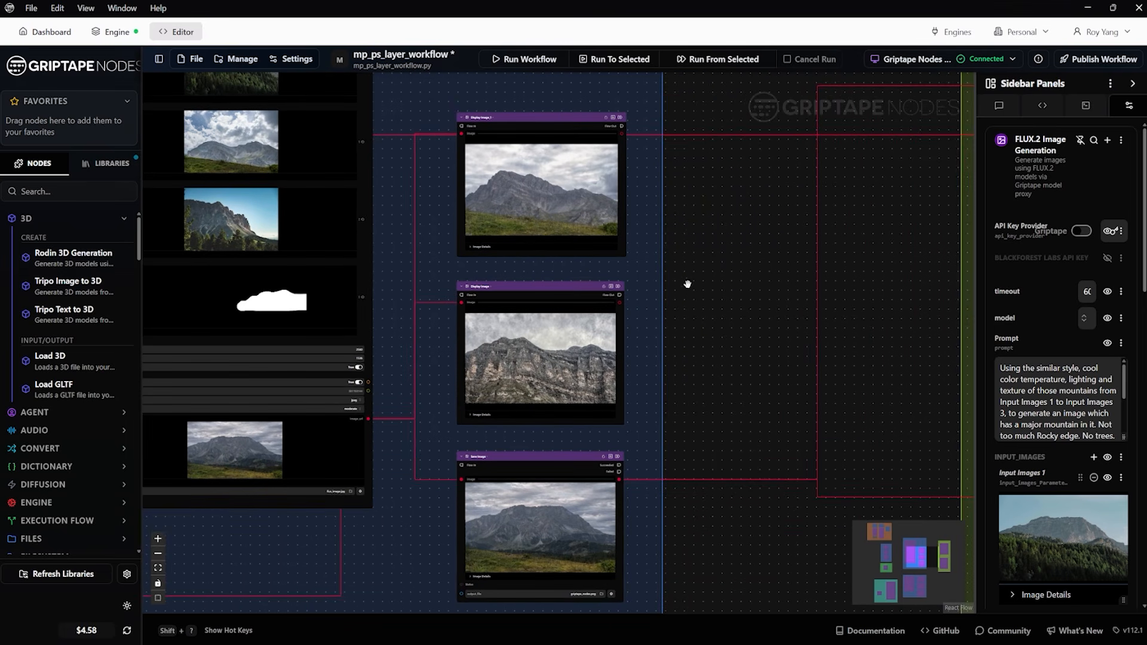
{"action": "left_click", "coordinate": [611, 147]}
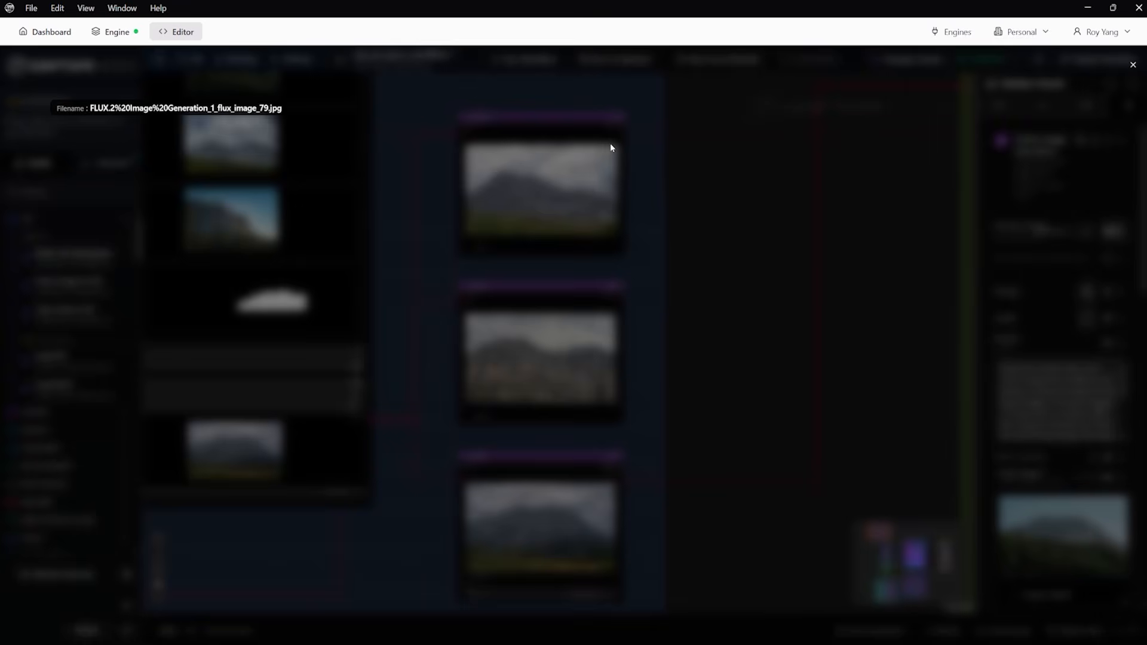
{"action": "left_click", "coordinate": [1132, 66]}
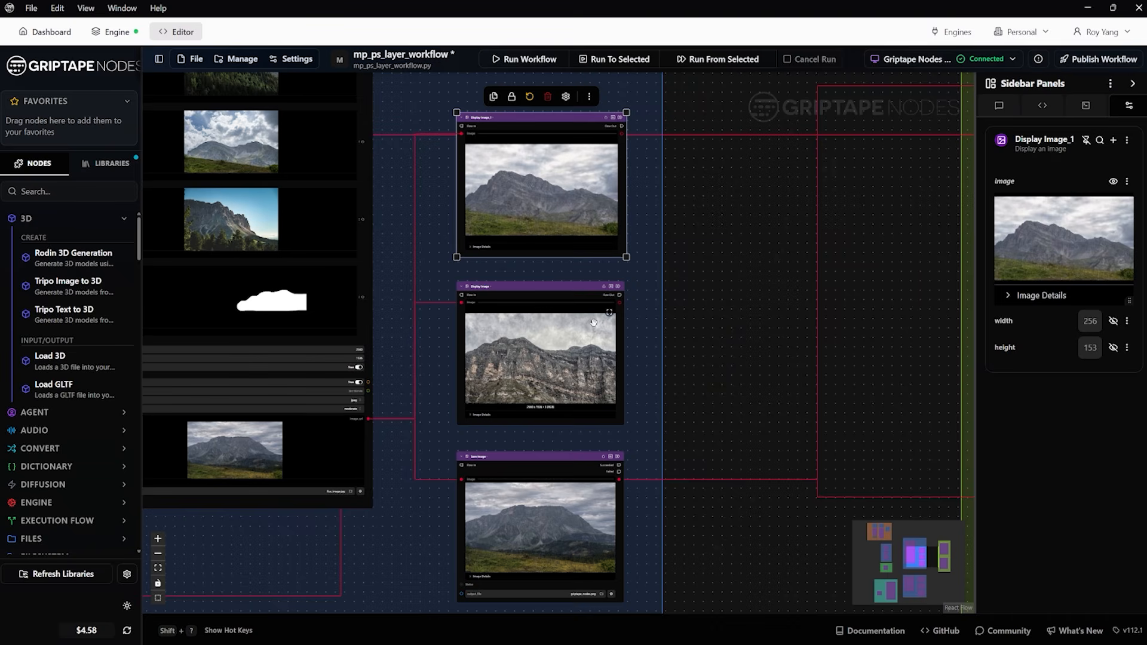
{"action": "left_click", "coordinate": [611, 317]}
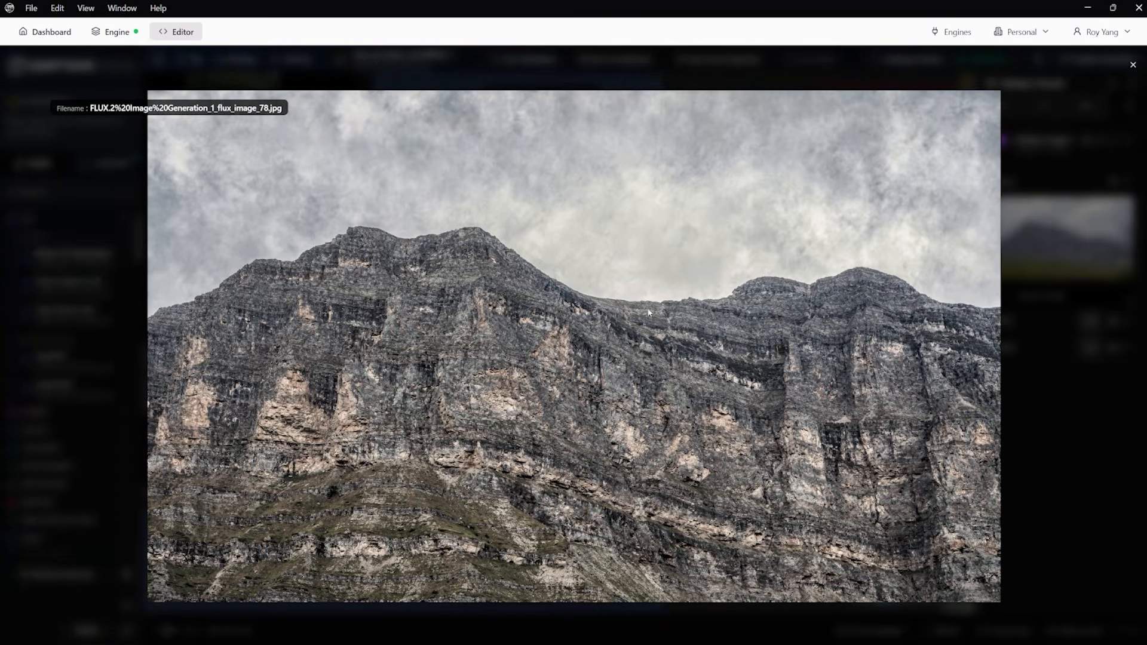
{"action": "left_click", "coordinate": [1133, 65]}
{"action": "scroll", "coordinate": [678, 373], "scroll_direction": "down", "scroll_amount": 4}
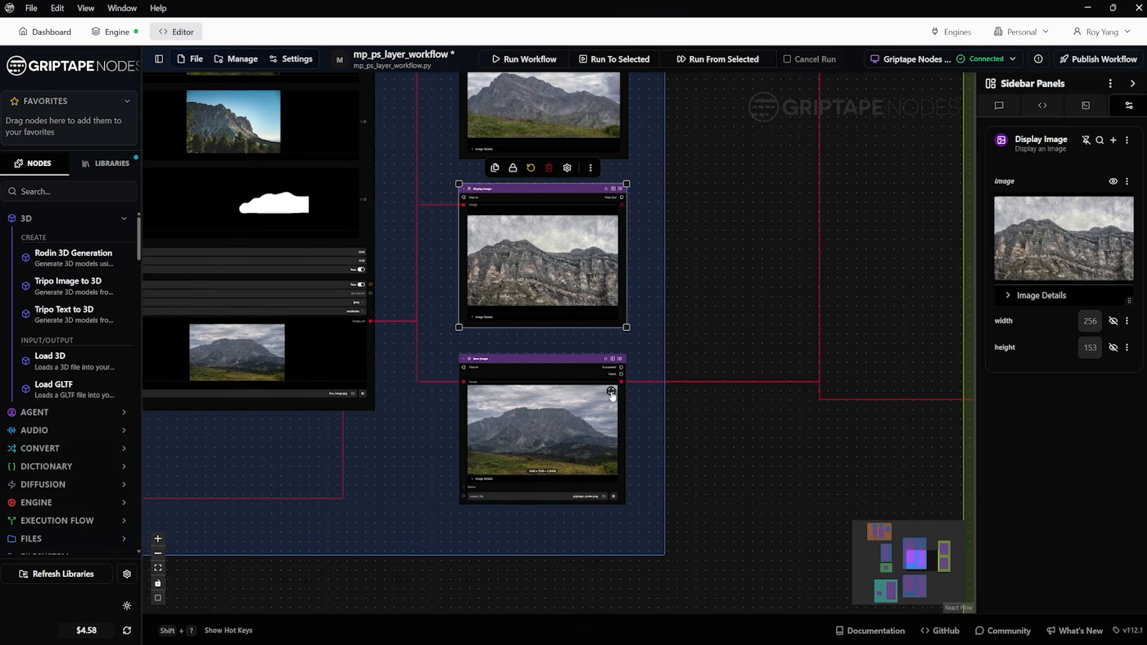
{"action": "left_click", "coordinate": [610, 385]}
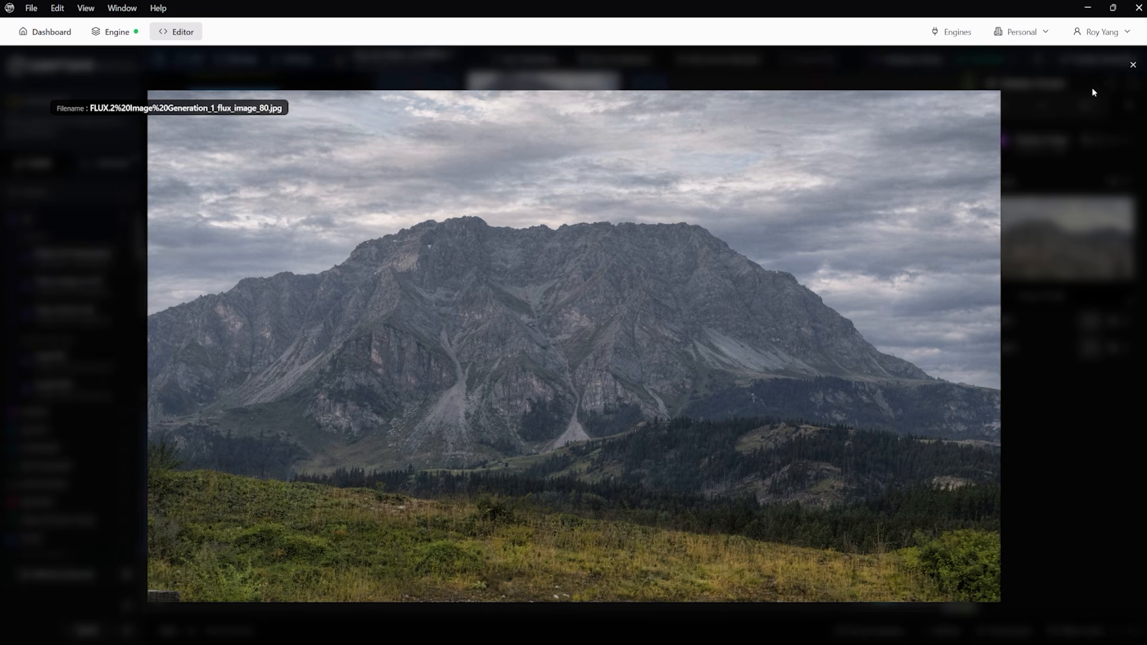
{"action": "left_click", "coordinate": [1132, 65]}
{"action": "scroll", "coordinate": [629, 507], "scroll_direction": "down", "scroll_amount": 3}
{"action": "scroll", "coordinate": [663, 412], "scroll_direction": "down", "scroll_amount": 3}
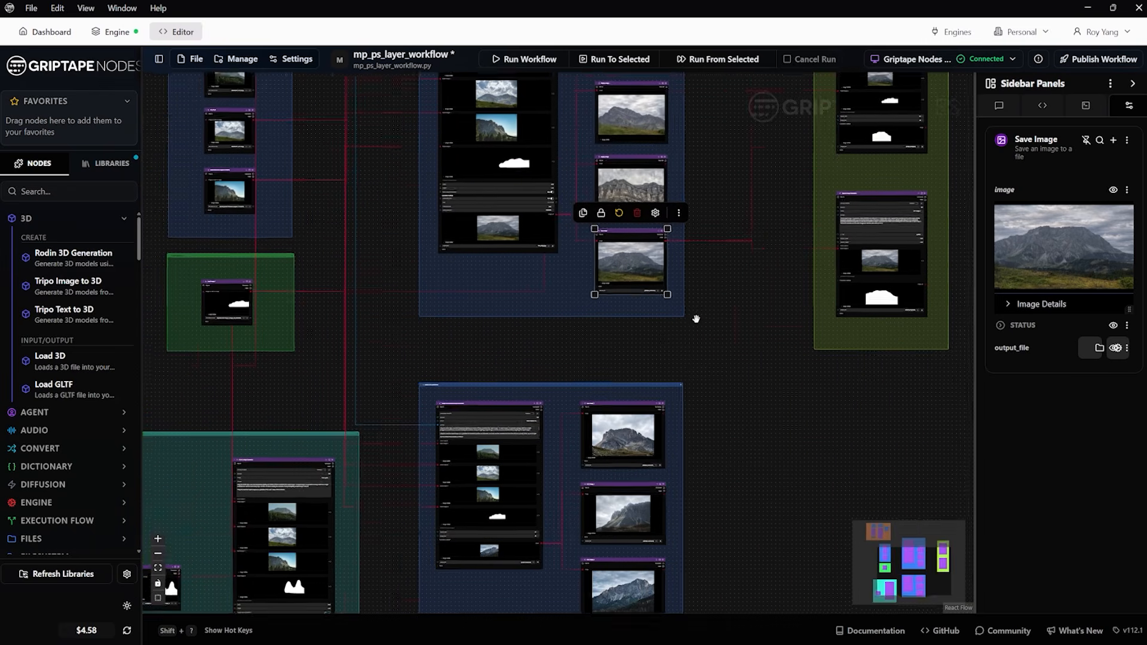
Step: Inspect the prompt and input images of the Google Nano Banana Image Generation node in the IMAGE-GEN_NANOPRO group
{"action": "left_click_drag", "start_coordinate": [696, 319], "coordinate": [694, 282]}
{"action": "scroll", "coordinate": [615, 282], "scroll_direction": "up", "scroll_amount": 4}
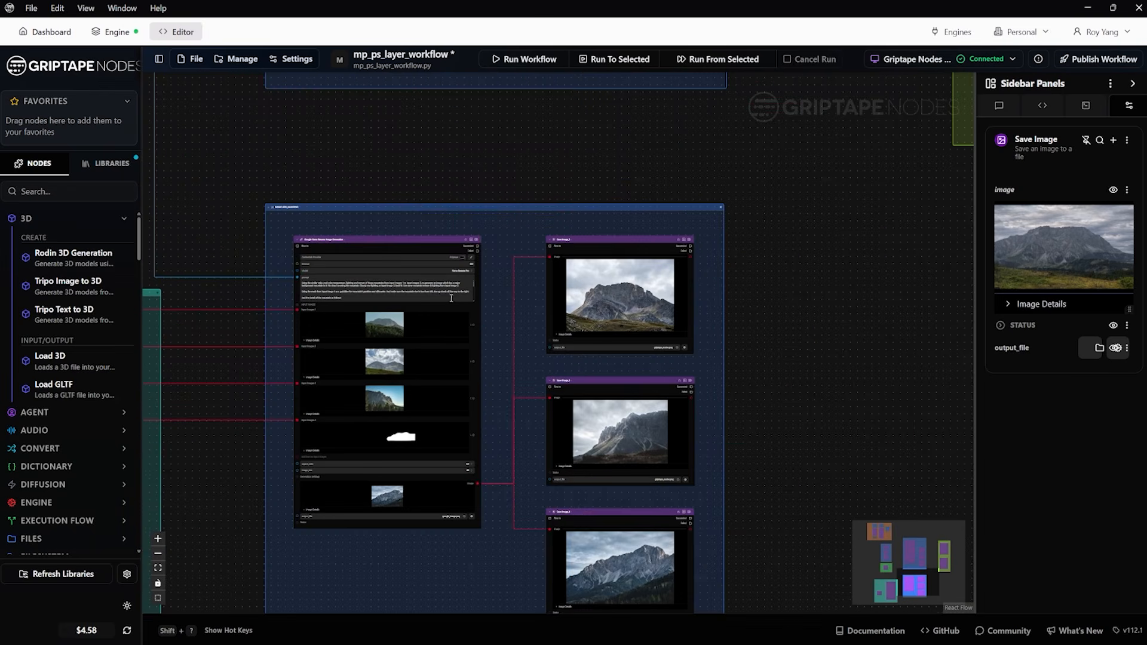
{"action": "scroll", "coordinate": [451, 298], "scroll_direction": "up", "scroll_amount": 4}
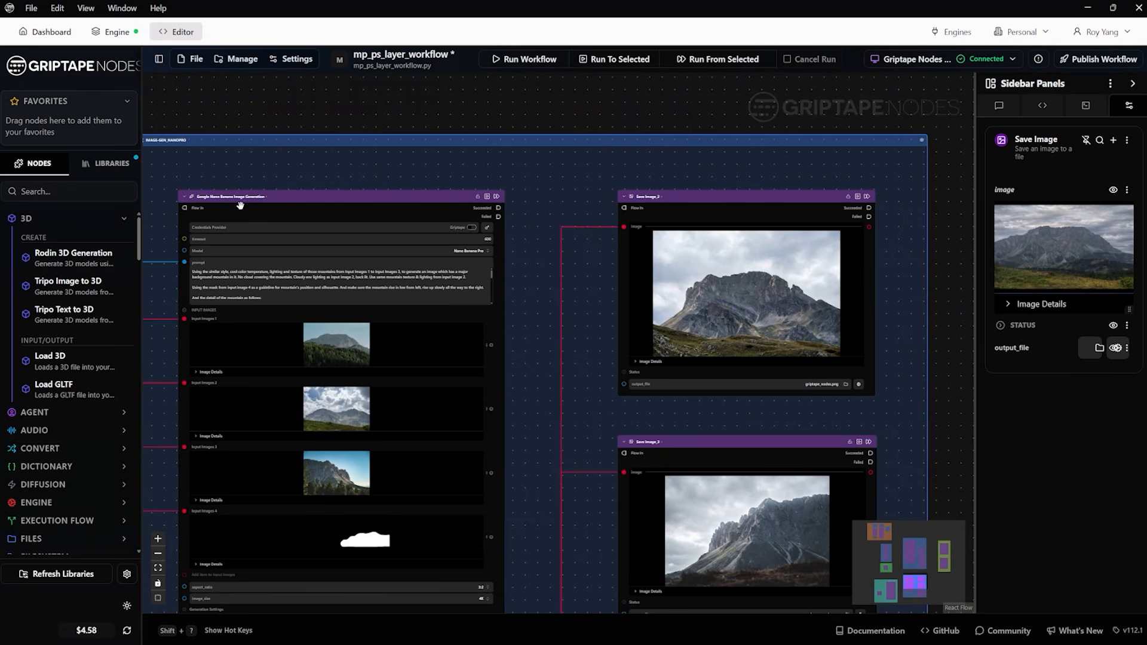
{"action": "scroll", "coordinate": [884, 299], "scroll_direction": "down", "scroll_amount": 4}
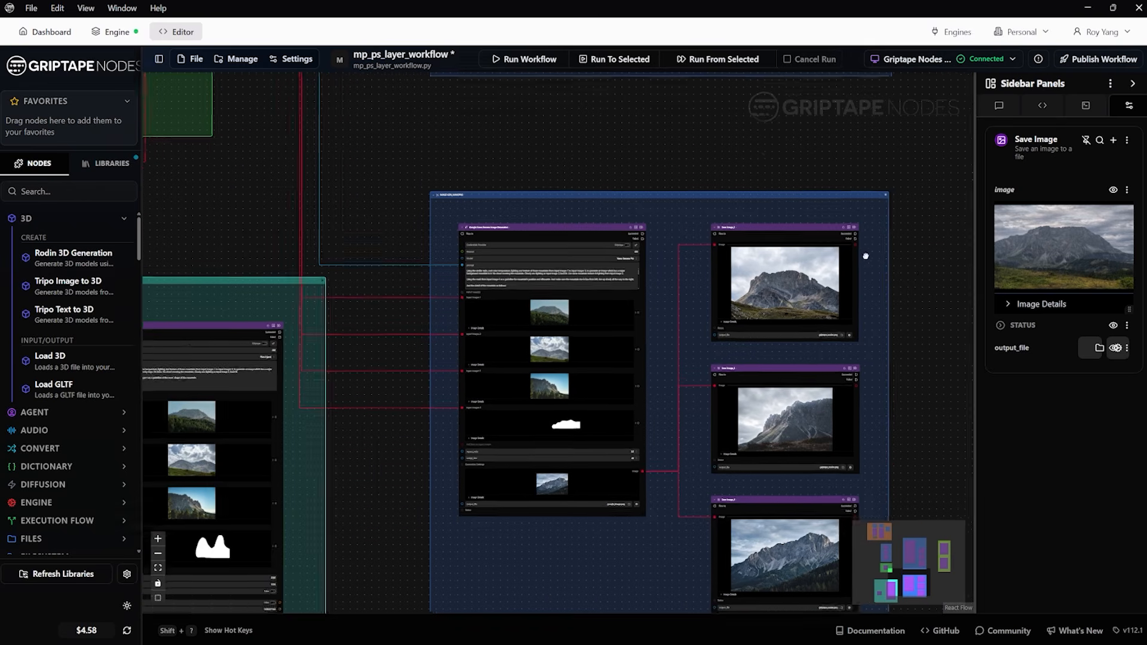
Step: Enlarge the Nano Banana results in Save Image_2, Save Image_3 and Save Image_4 one after another, closing each preview
{"action": "left_click_drag", "start_coordinate": [866, 255], "coordinate": [679, 192]}
{"action": "left_click", "coordinate": [661, 192]}
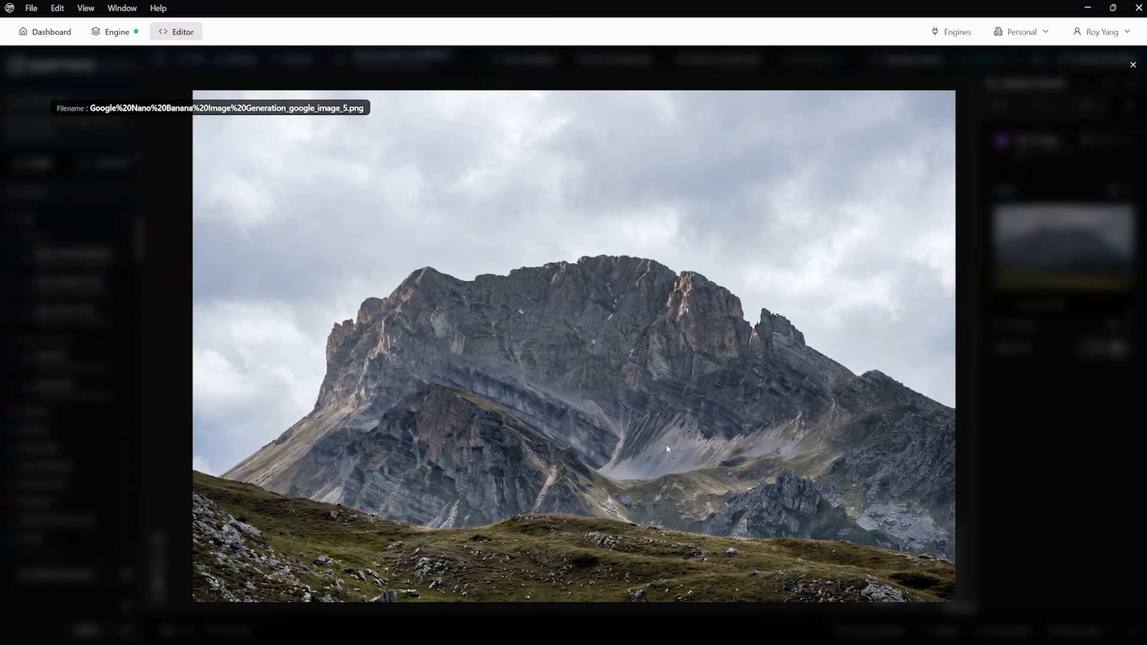
{"action": "left_click", "coordinate": [1133, 65]}
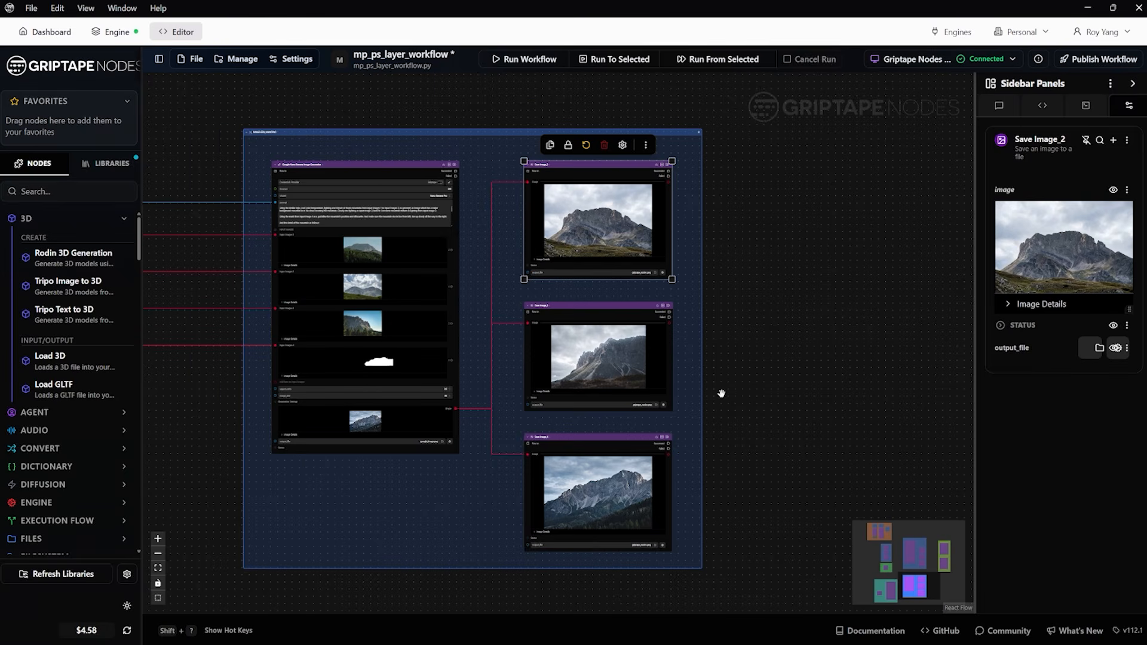
{"action": "left_click", "coordinate": [662, 332]}
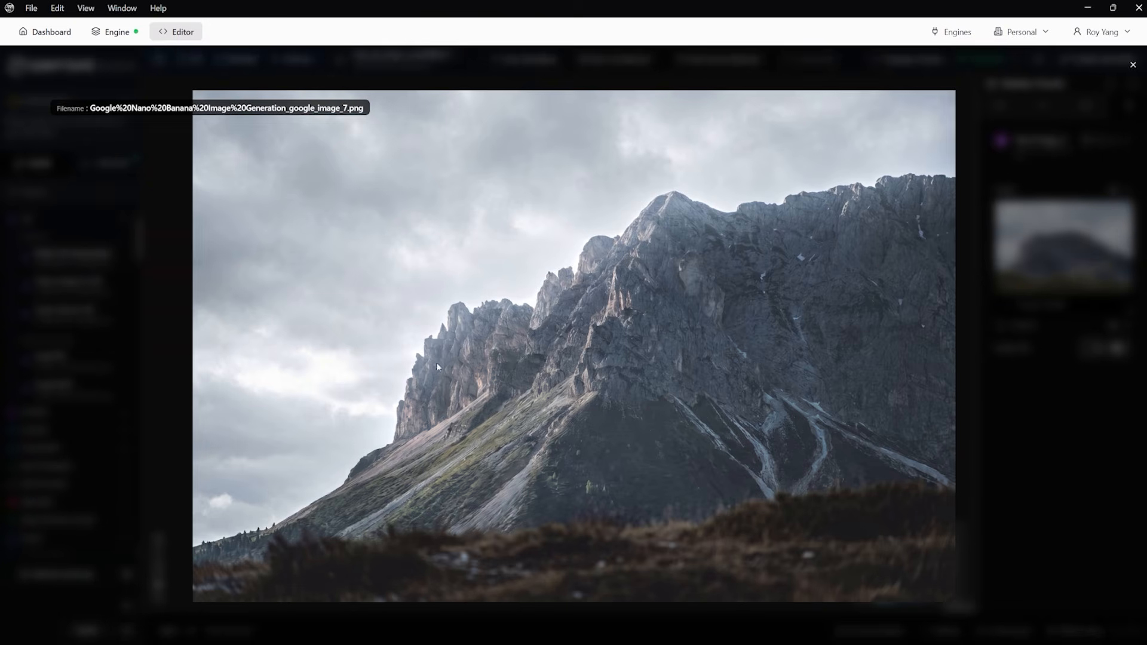
{"action": "left_click", "coordinate": [1132, 64]}
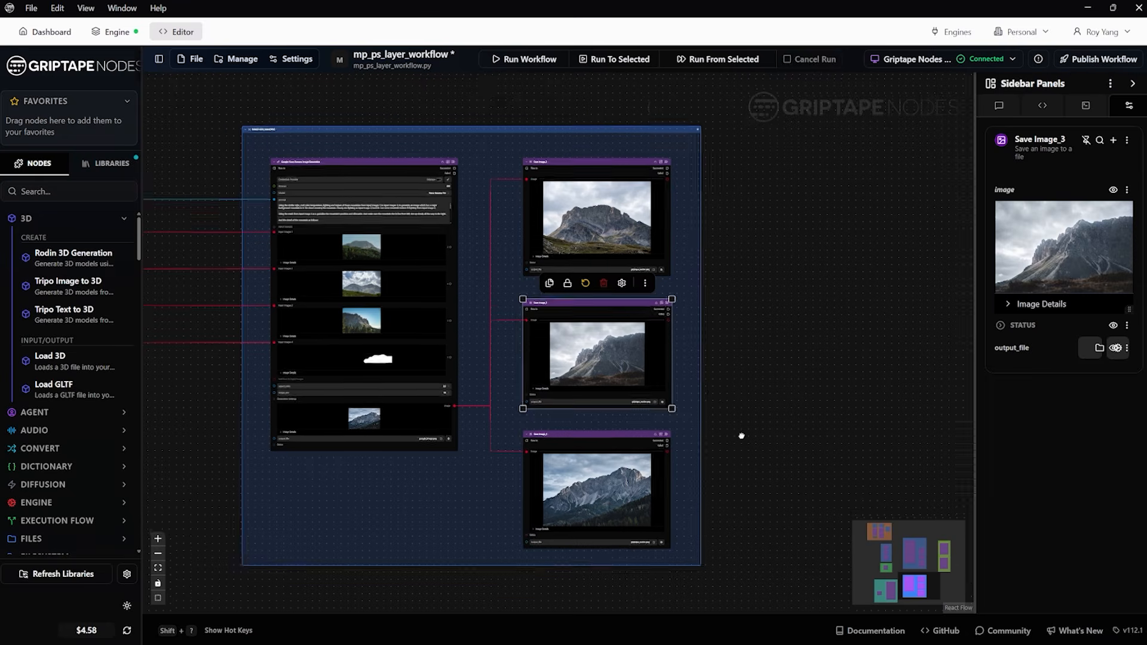
{"action": "scroll", "coordinate": [618, 387], "scroll_direction": "up", "scroll_amount": 3}
{"action": "left_click", "coordinate": [594, 402]}
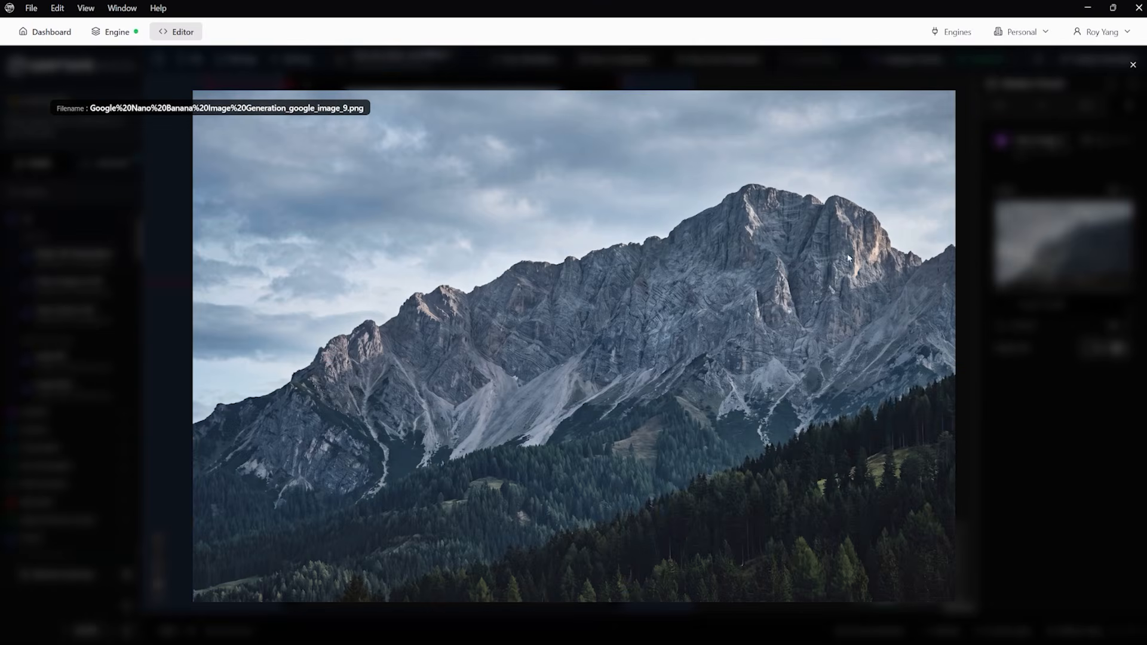
{"action": "left_click", "coordinate": [1132, 65]}
{"action": "scroll", "coordinate": [735, 466], "scroll_direction": "down", "scroll_amount": 5}
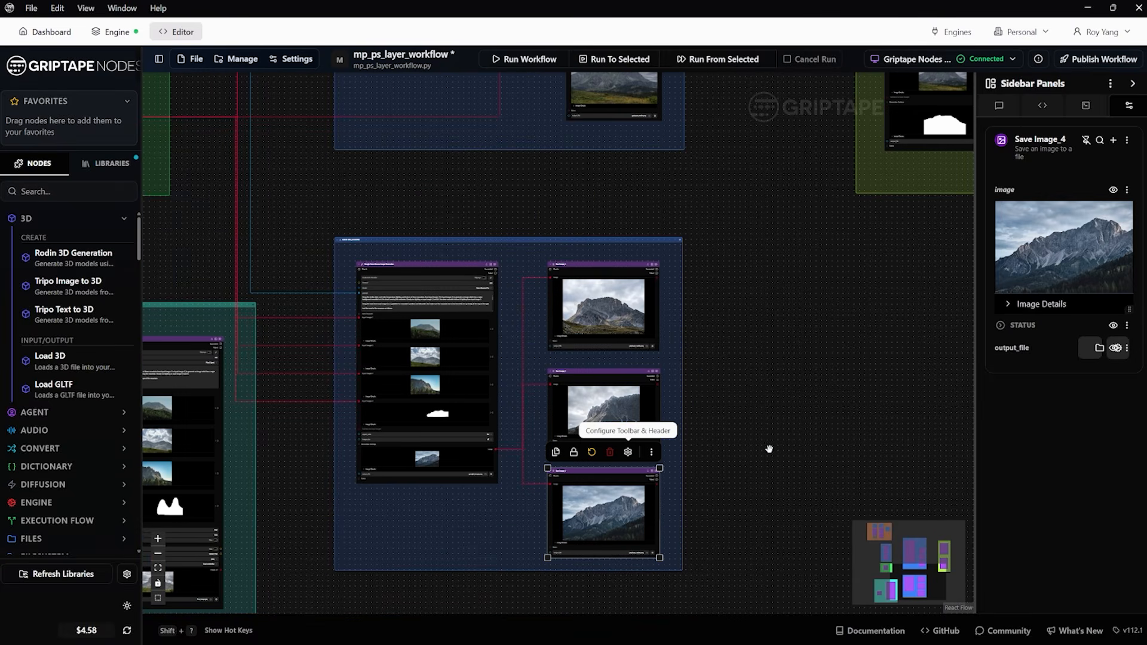
Step: Enlarge the FLUX mountain result in the Save Image node of the upper blue group and close the preview
{"action": "scroll", "coordinate": [768, 441], "scroll_direction": "down", "scroll_amount": 3}
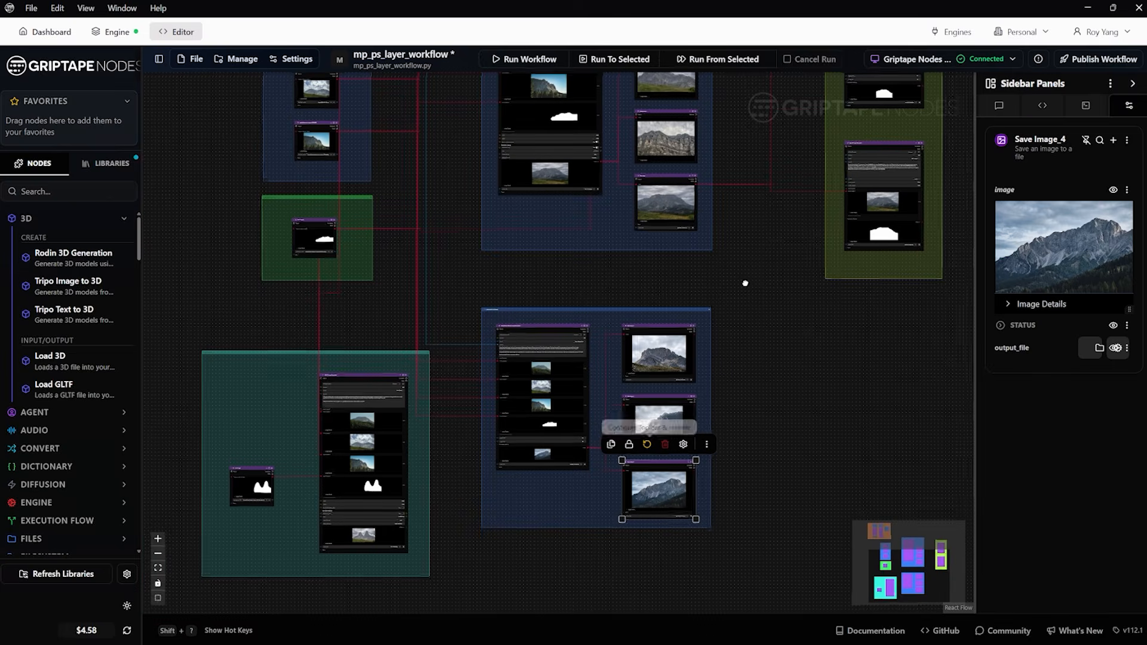
{"action": "left_click_drag", "start_coordinate": [746, 280], "coordinate": [648, 396]}
{"action": "scroll", "coordinate": [500, 178], "scroll_direction": "up", "scroll_amount": 5}
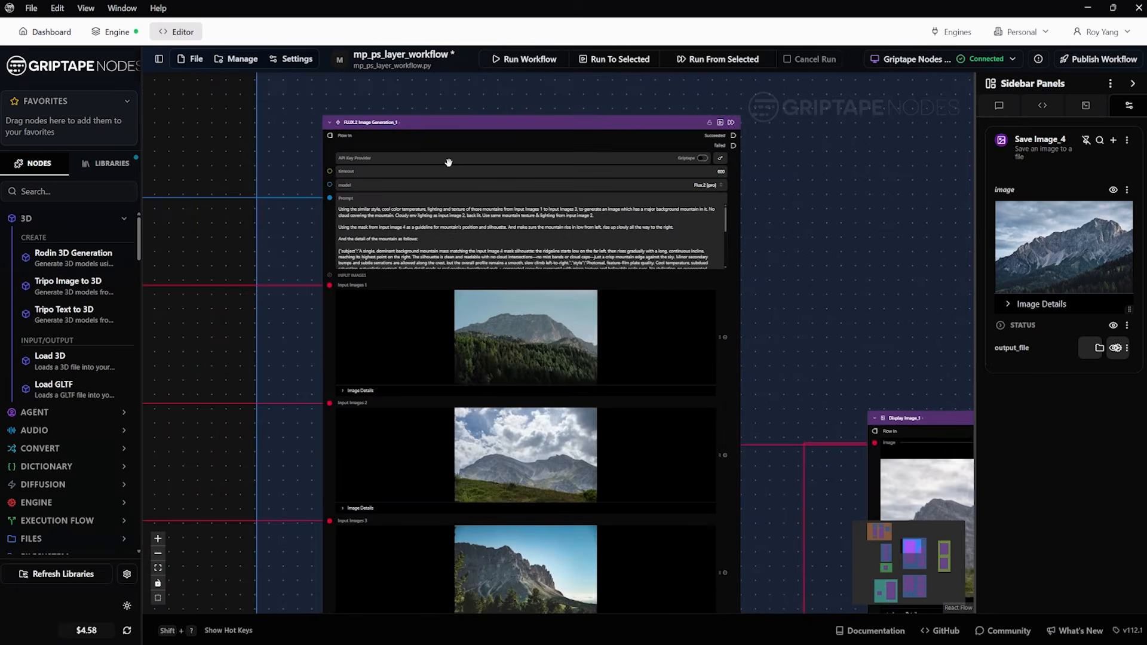
{"action": "scroll", "coordinate": [583, 300], "scroll_direction": "down", "scroll_amount": 4}
{"action": "scroll", "coordinate": [583, 300], "scroll_direction": "down", "scroll_amount": 6}
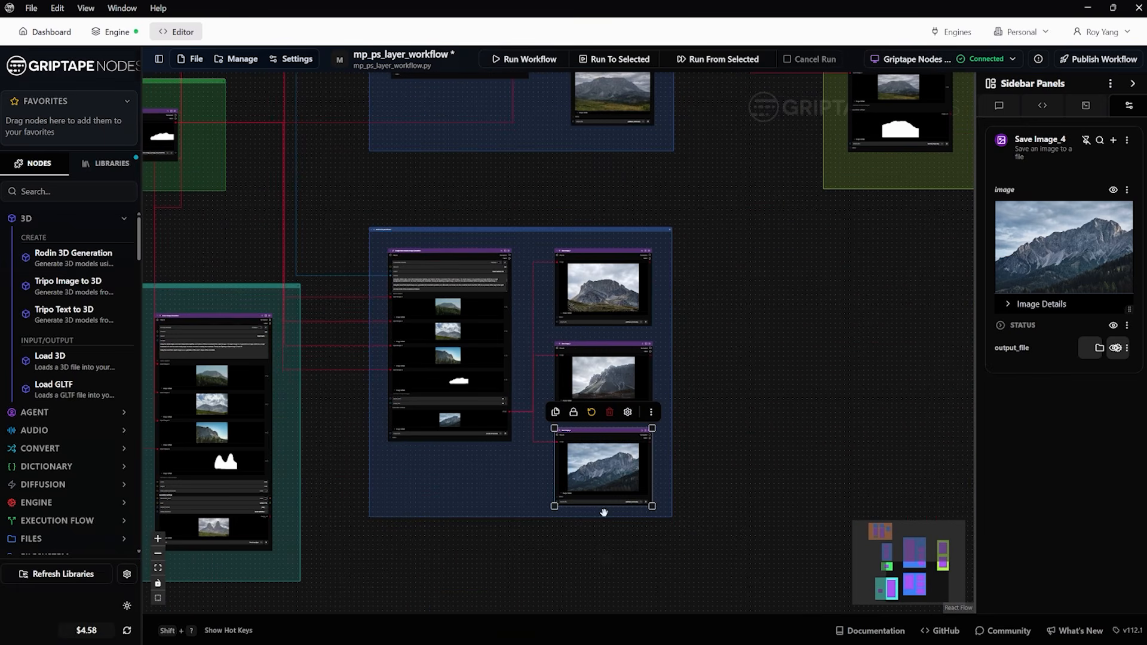
{"action": "scroll", "coordinate": [730, 486], "scroll_direction": "down", "scroll_amount": 3}
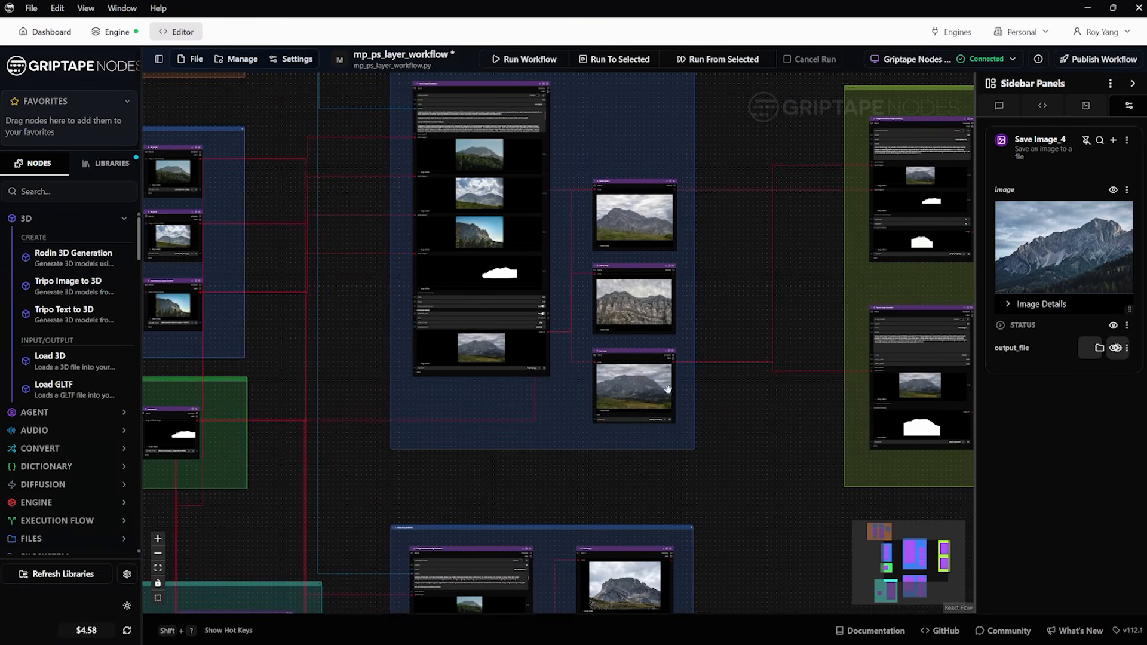
{"action": "scroll", "coordinate": [670, 340], "scroll_direction": "up", "scroll_amount": 5}
{"action": "left_click", "coordinate": [668, 333]}
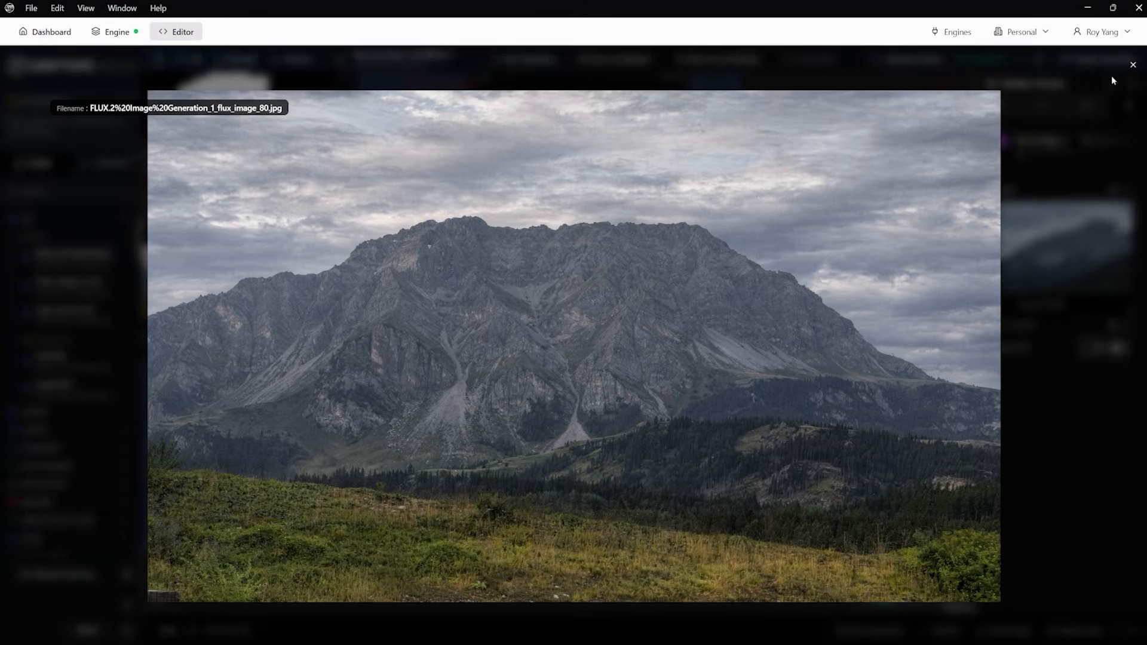
{"action": "left_click", "coordinate": [1133, 65]}
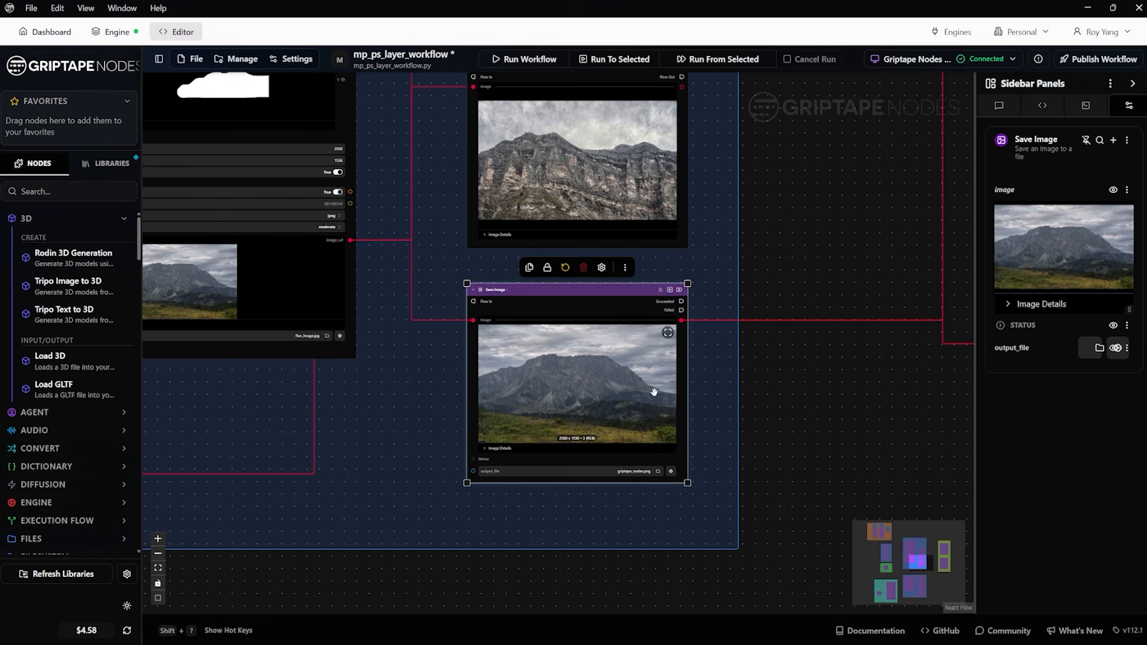
Step: Trace the connections from the Save Image node of the upper blue group to the two mask extraction nodes in the olive-green group
{"action": "scroll", "coordinate": [786, 408], "scroll_direction": "down", "scroll_amount": 4}
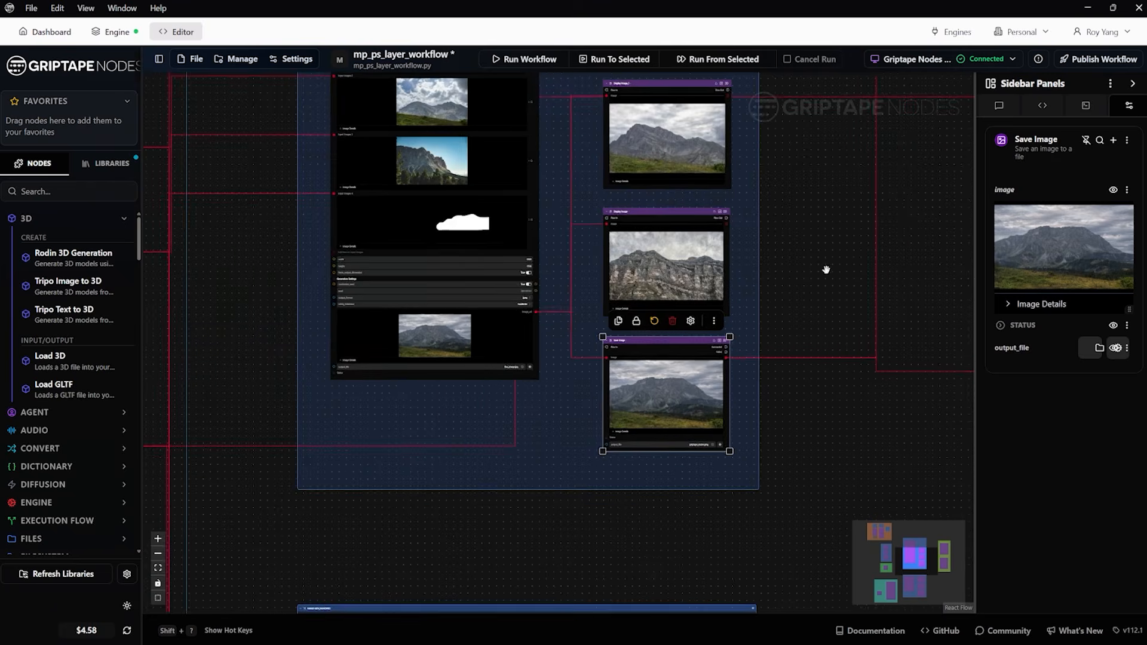
{"action": "left_click_drag", "start_coordinate": [827, 269], "coordinate": [401, 370]}
{"action": "scroll", "coordinate": [424, 407], "scroll_direction": "down", "scroll_amount": 5}
{"action": "left_click_drag", "start_coordinate": [374, 416], "coordinate": [500, 309]}
{"action": "scroll", "coordinate": [464, 346], "scroll_direction": "up", "scroll_amount": 5}
{"action": "scroll", "coordinate": [464, 347], "scroll_direction": "up", "scroll_amount": 5}
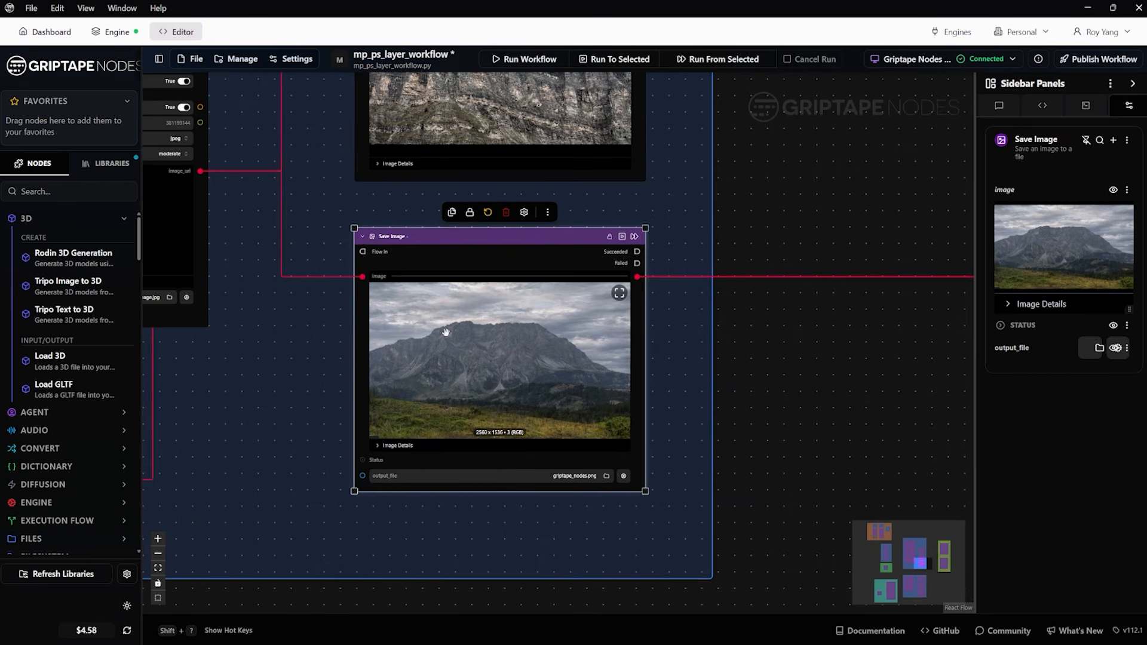
{"action": "scroll", "coordinate": [496, 356], "scroll_direction": "down", "scroll_amount": 5}
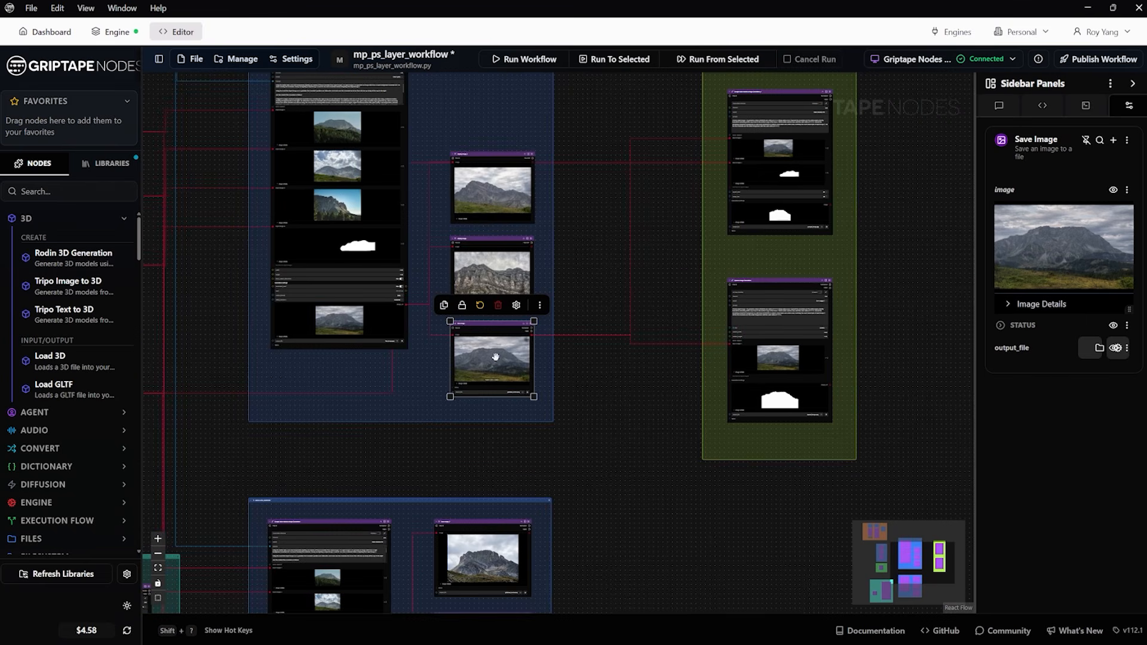
{"action": "left_click_drag", "start_coordinate": [672, 230], "coordinate": [495, 359]}
{"action": "left_click_drag", "start_coordinate": [665, 323], "coordinate": [591, 275]}
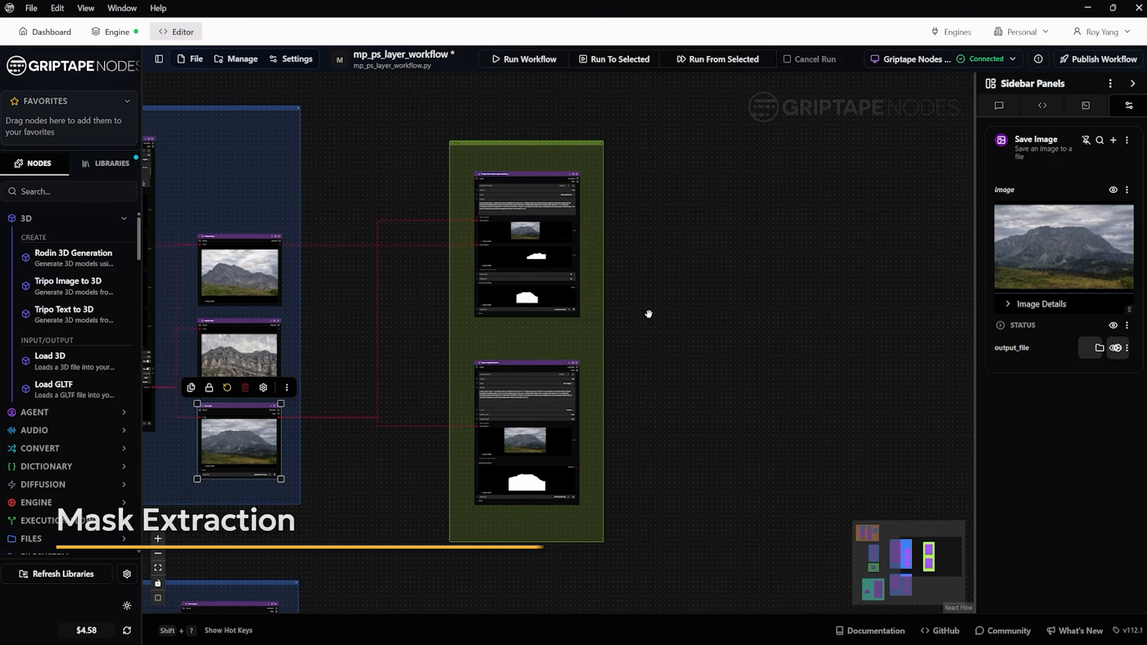
Step: Inspect the prompt and input images of Google Nano Banana Image Generation_1, then enlarge its generated mask and close the preview
{"action": "scroll", "coordinate": [526, 210], "scroll_direction": "up", "scroll_amount": 5}
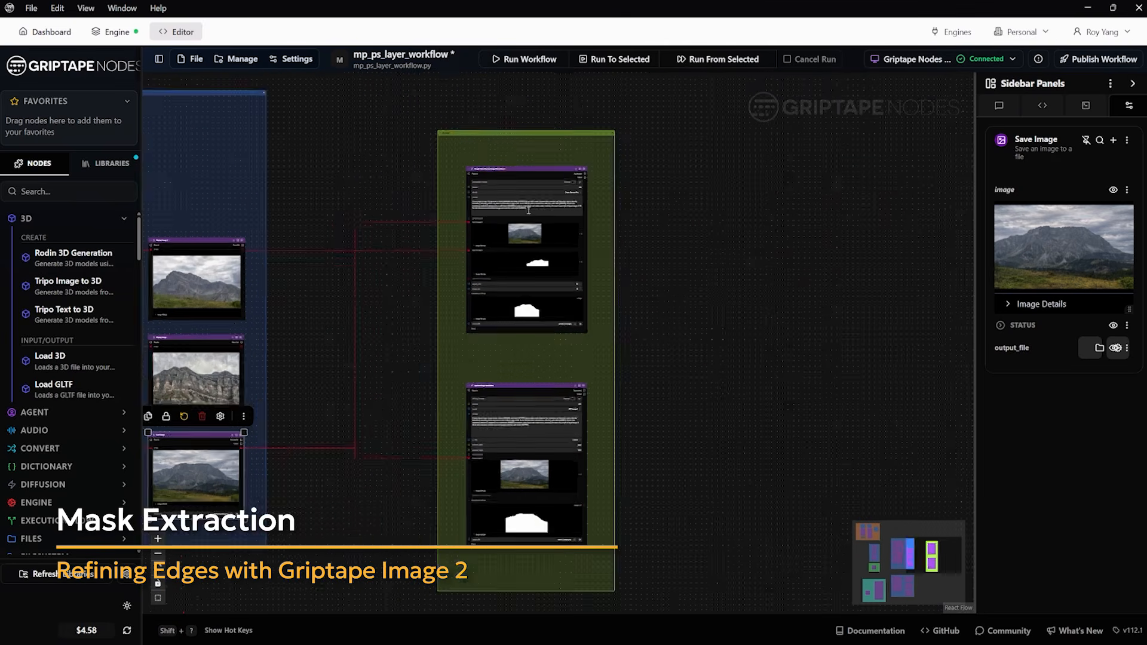
{"action": "scroll", "coordinate": [525, 210], "scroll_direction": "up", "scroll_amount": 3}
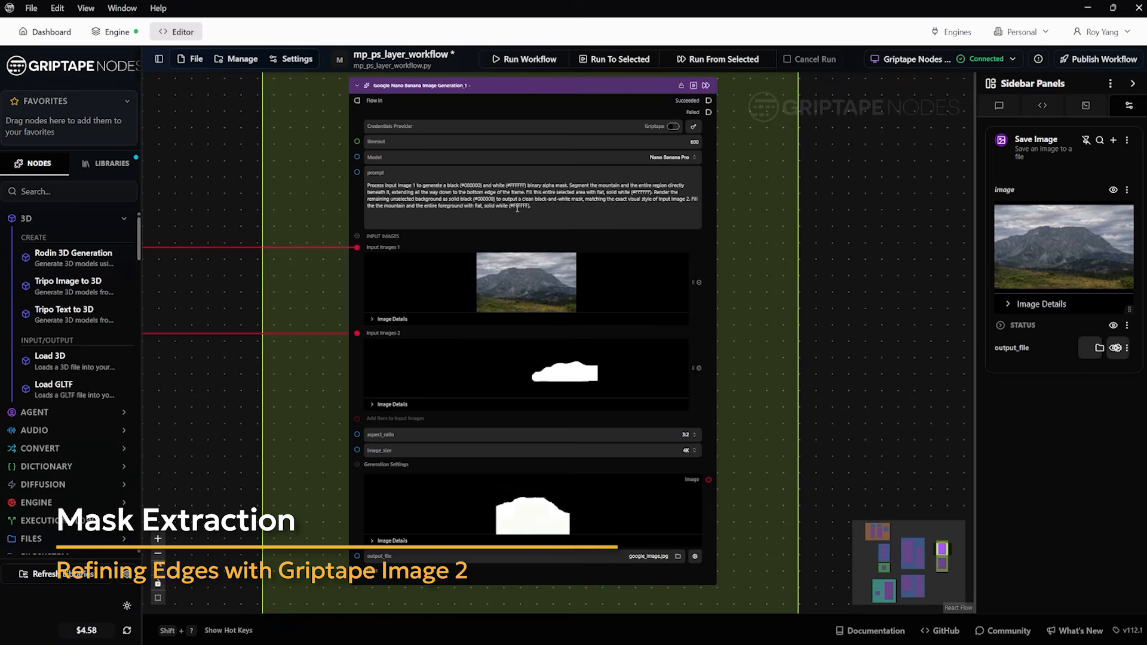
{"action": "scroll", "coordinate": [517, 208], "scroll_direction": "down", "scroll_amount": 3}
{"action": "scroll", "coordinate": [436, 132], "scroll_direction": "up", "scroll_amount": 4}
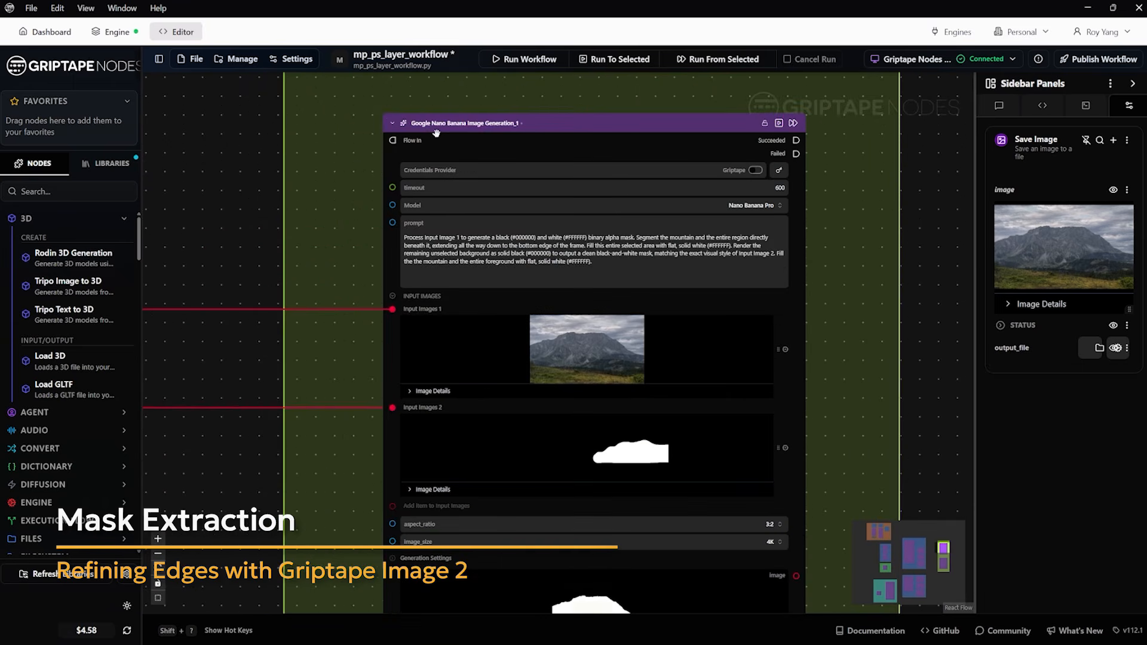
{"action": "scroll", "coordinate": [468, 184], "scroll_direction": "down", "scroll_amount": 4}
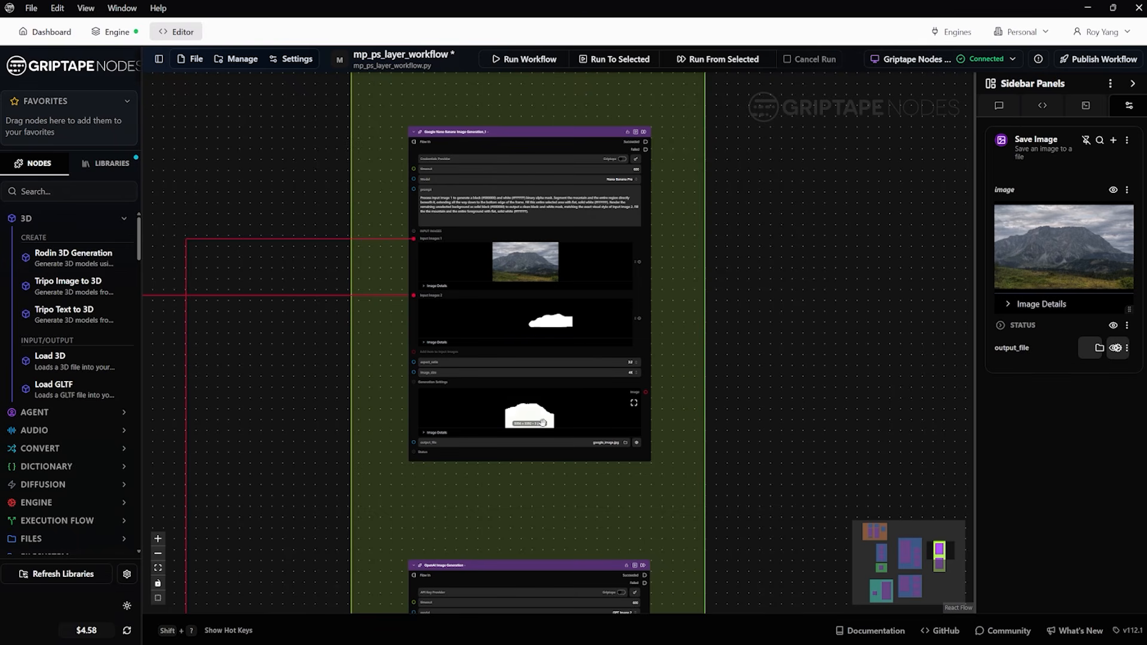
{"action": "left_click", "coordinate": [634, 405]}
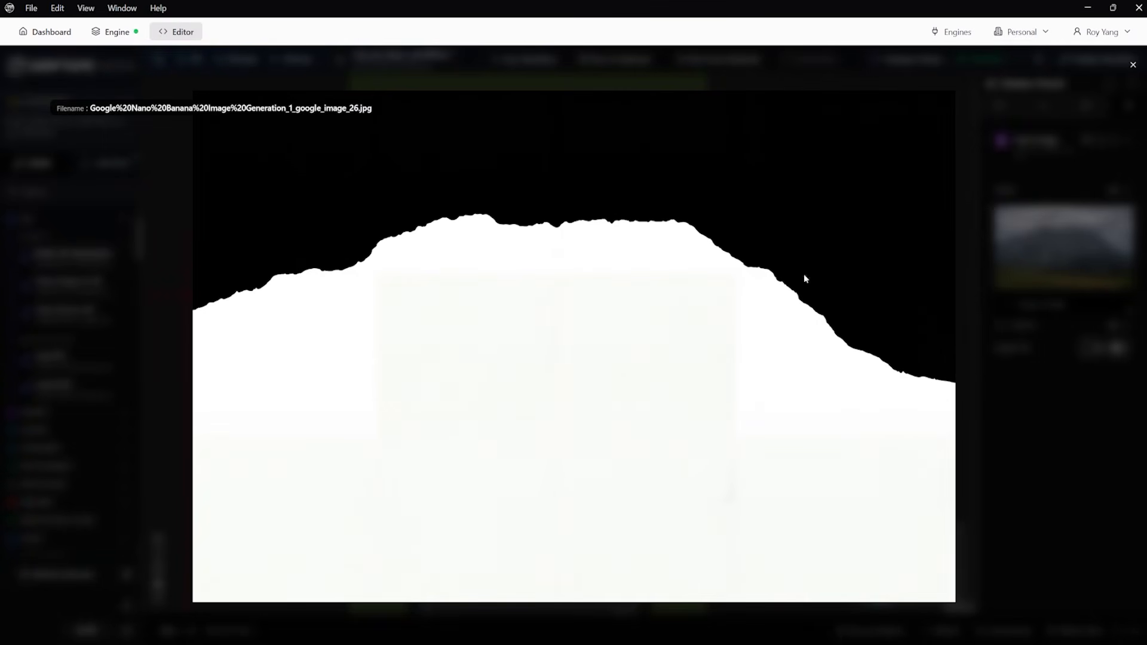
{"action": "left_click", "coordinate": [1133, 64]}
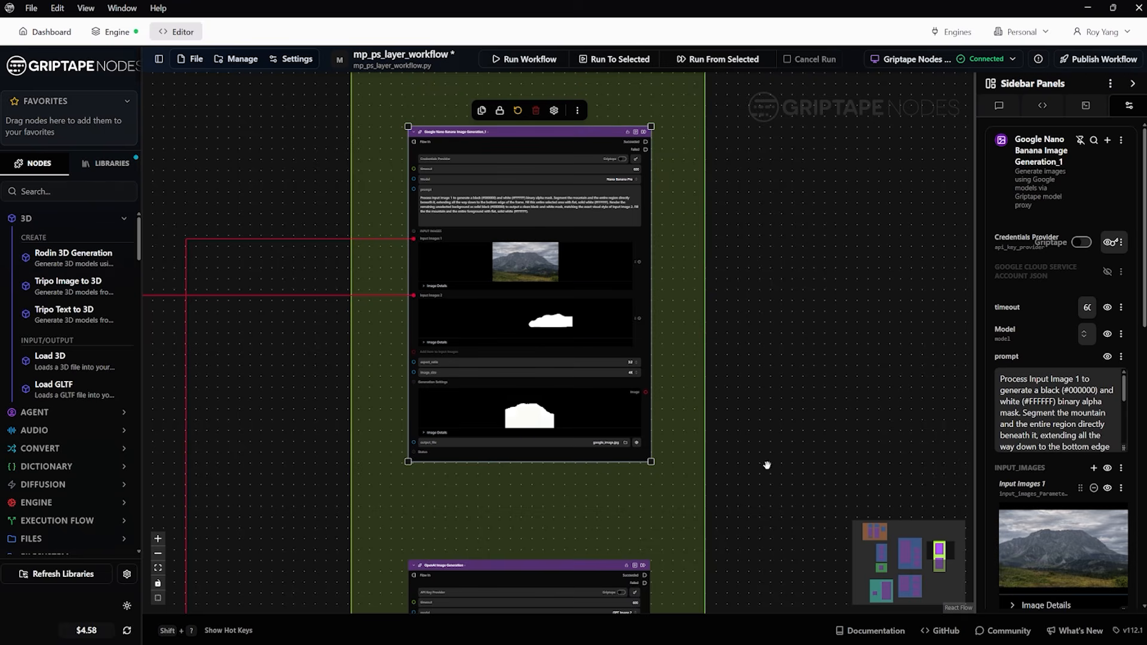
Step: Inspect the model, prompt, custom size and input image of the OpenAI Image Generation node in the mask extraction group
{"action": "left_click_drag", "start_coordinate": [762, 454], "coordinate": [776, 190]}
{"action": "left_click_drag", "start_coordinate": [727, 356], "coordinate": [757, 249]}
{"action": "scroll", "coordinate": [481, 248], "scroll_direction": "up", "scroll_amount": 5}
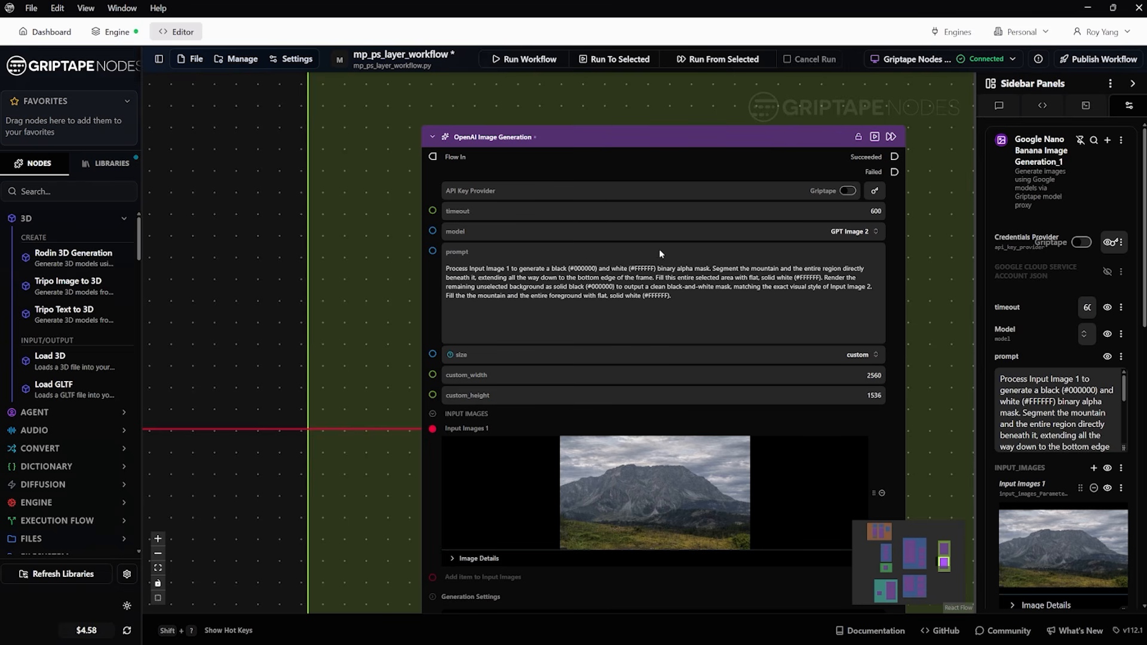
{"action": "scroll", "coordinate": [610, 387], "scroll_direction": "down", "scroll_amount": 2}
{"action": "scroll", "coordinate": [830, 311], "scroll_direction": "up", "scroll_amount": 3}
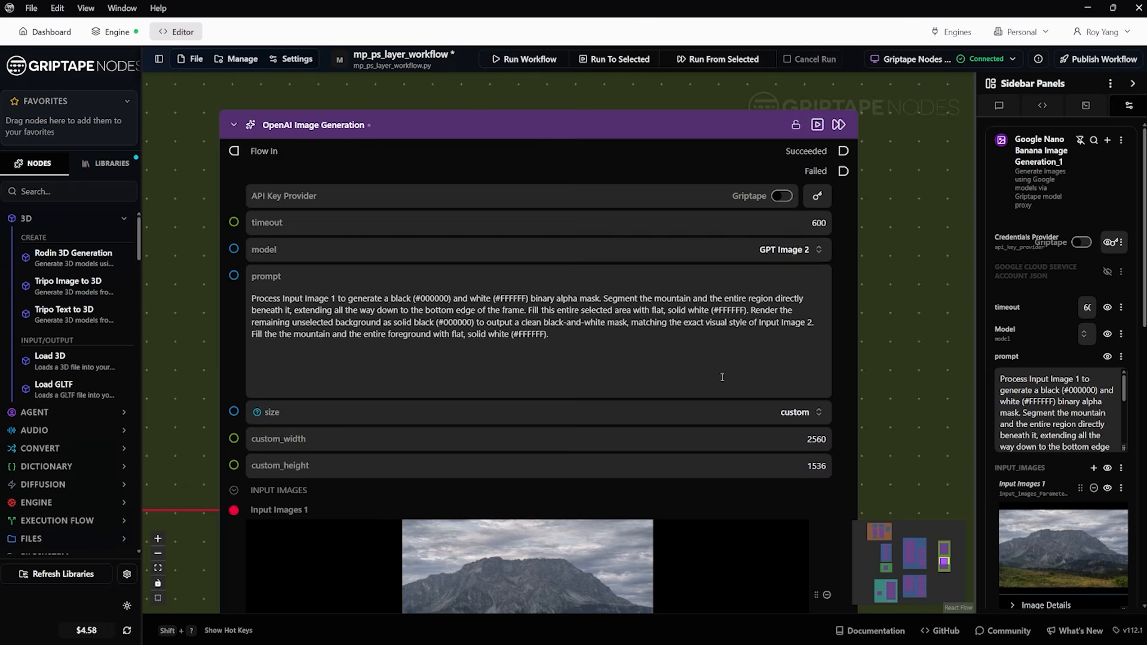
{"action": "scroll", "coordinate": [731, 365], "scroll_direction": "down", "scroll_amount": 2}
{"action": "left_click_drag", "start_coordinate": [908, 380], "coordinate": [845, 221]}
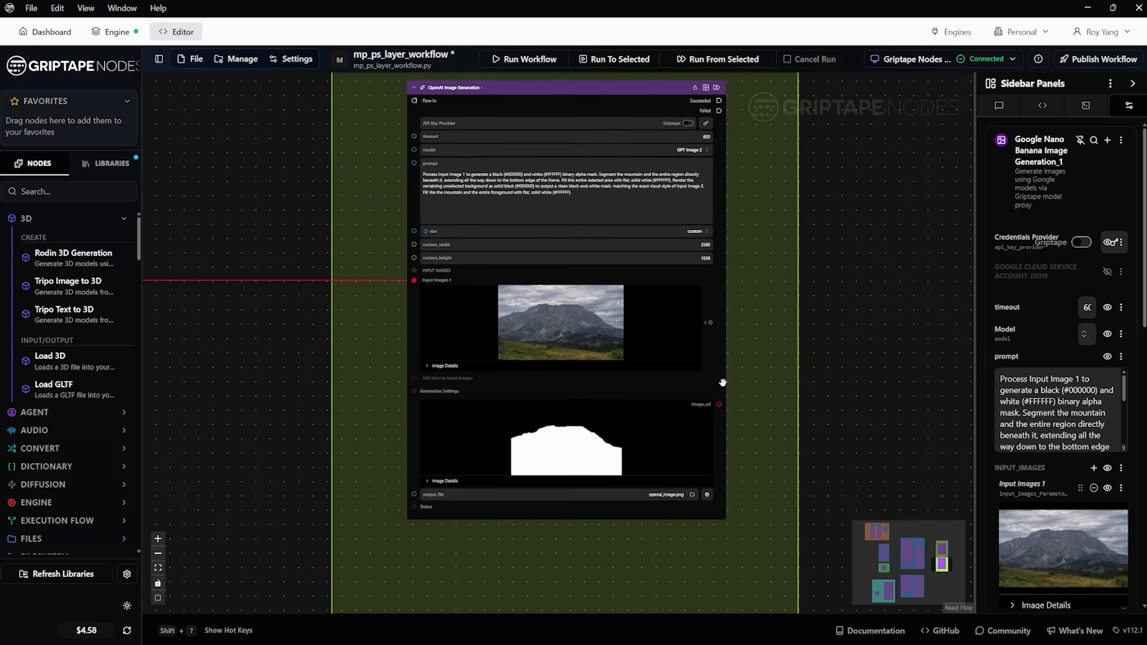
Step: Enlarge the black-and-white mask generated by the OpenAI Image Generation node and close the preview
{"action": "left_click", "coordinate": [628, 420]}
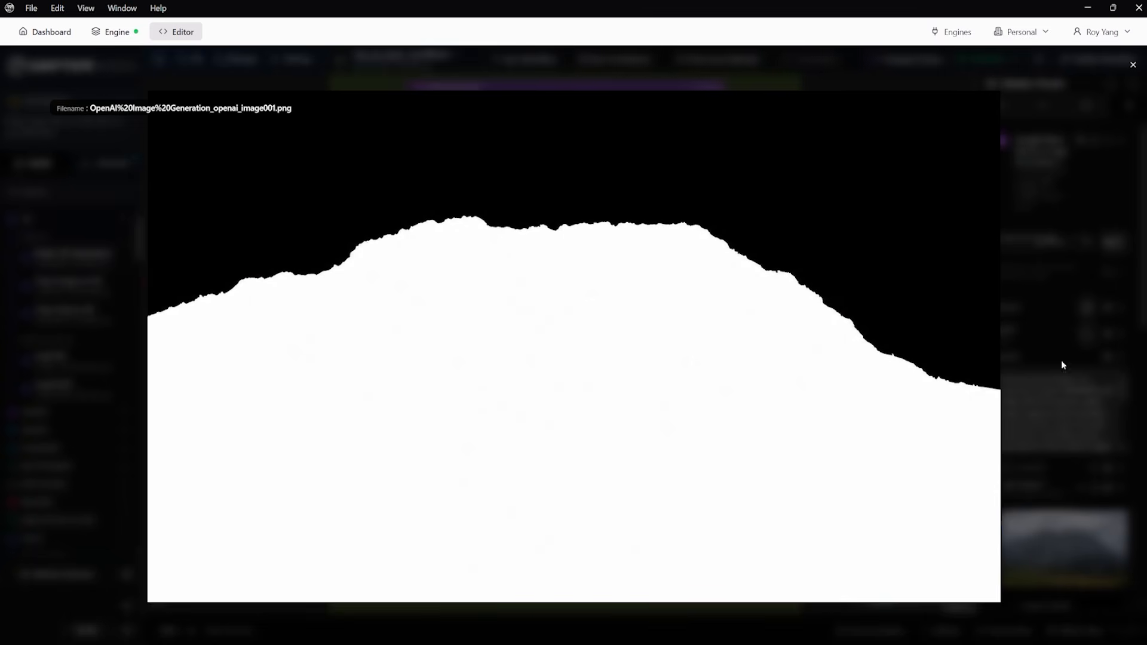
{"action": "left_click", "coordinate": [1132, 65]}
{"action": "left_click_drag", "start_coordinate": [709, 394], "coordinate": [721, 425]}
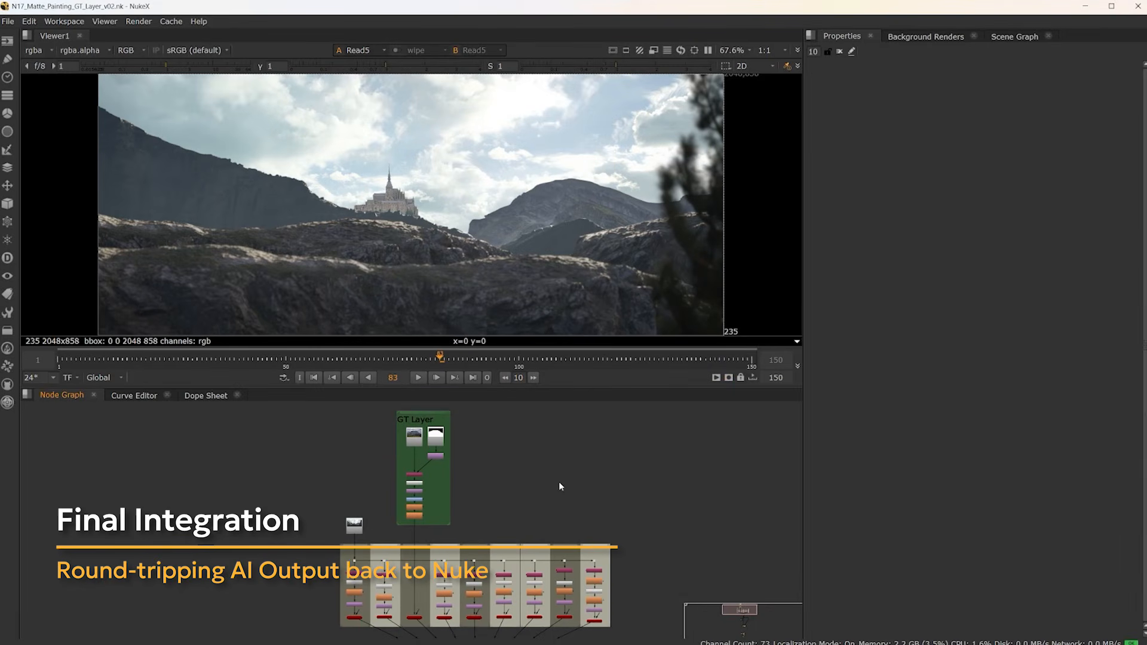
Step: Switch to Nuke and view the FLUX mountain image in Read3 and the OpenAI mask in Read6 of the GT Layer group
{"action": "scroll", "coordinate": [416, 437], "scroll_direction": "up", "scroll_amount": 5}
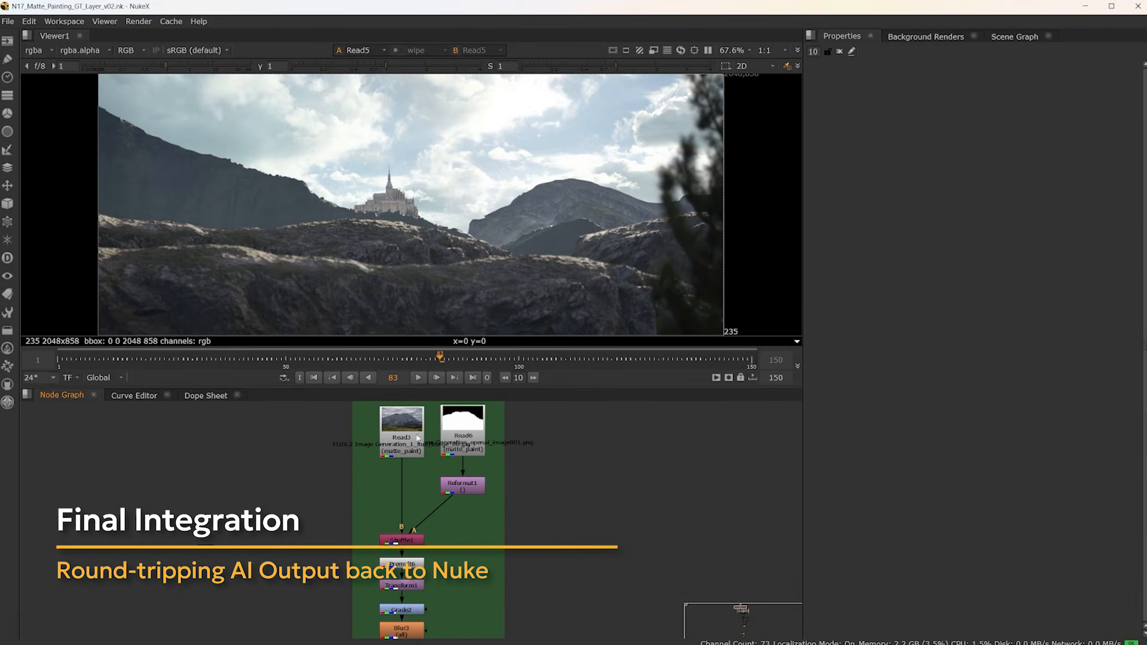
{"action": "left_click", "coordinate": [418, 439]}
{"action": "key", "text": "1"}
{"action": "left_click", "coordinate": [584, 451]}
{"action": "left_click", "coordinate": [469, 441]}
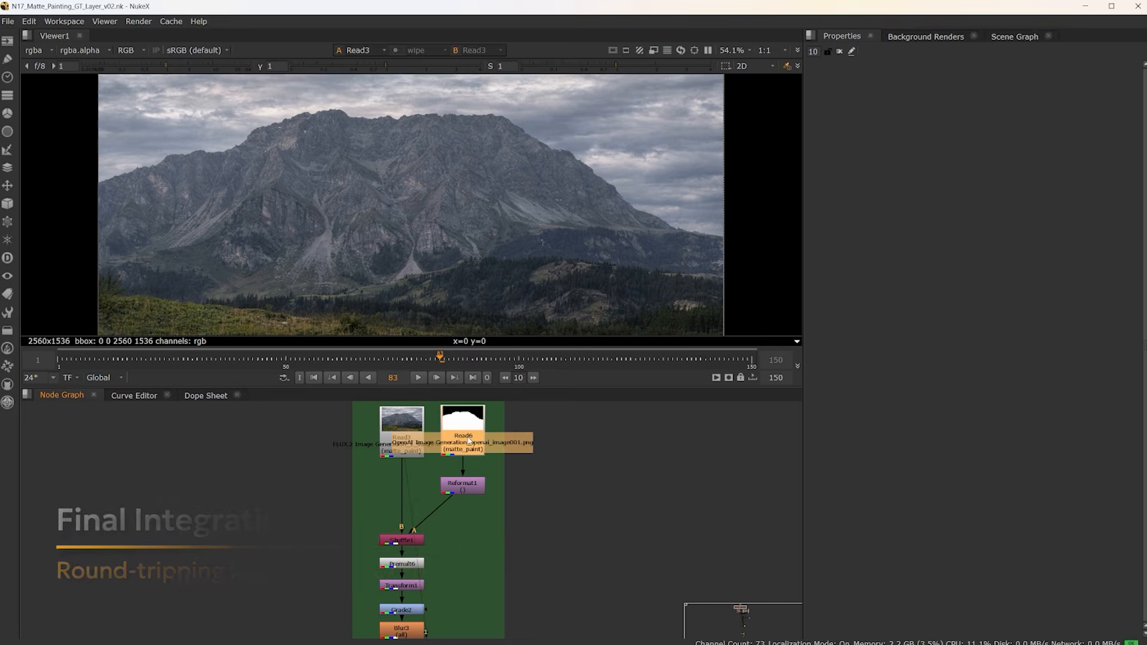
{"action": "key", "text": "1"}
{"action": "left_click", "coordinate": [498, 461]}
Step: View the masked mountain layer at the EdgeBlur1 node ending the GT Layer group
{"action": "scroll", "coordinate": [557, 518], "scroll_direction": "down", "scroll_amount": 3}
{"action": "left_click_drag", "start_coordinate": [531, 566], "coordinate": [486, 370]}
{"action": "left_click", "coordinate": [414, 512]}
{"action": "key", "text": "1"}
{"action": "left_click", "coordinate": [523, 502]}
Step: View the mountain on GeoCard4 in 3D, then all cards together at GeoScene1 from behind the camera
{"action": "scroll", "coordinate": [388, 545], "scroll_direction": "up", "scroll_amount": 3}
{"action": "left_click", "coordinate": [394, 551]}
{"action": "key", "text": "1"}
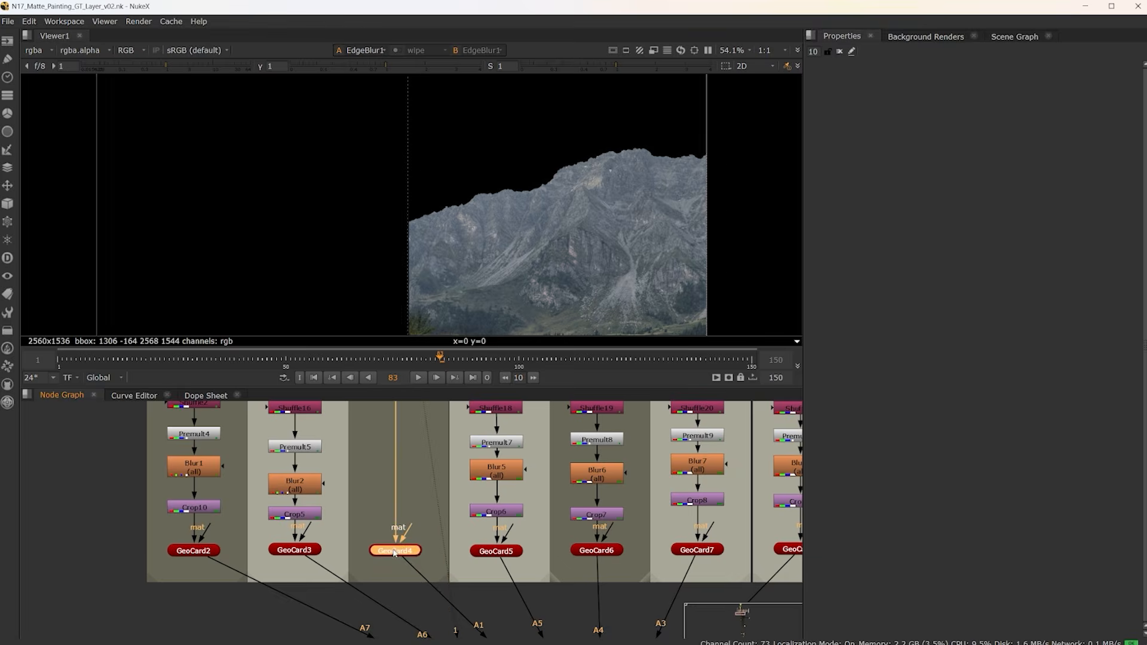
{"action": "left_click_drag", "start_coordinate": [491, 605], "coordinate": [430, 422]}
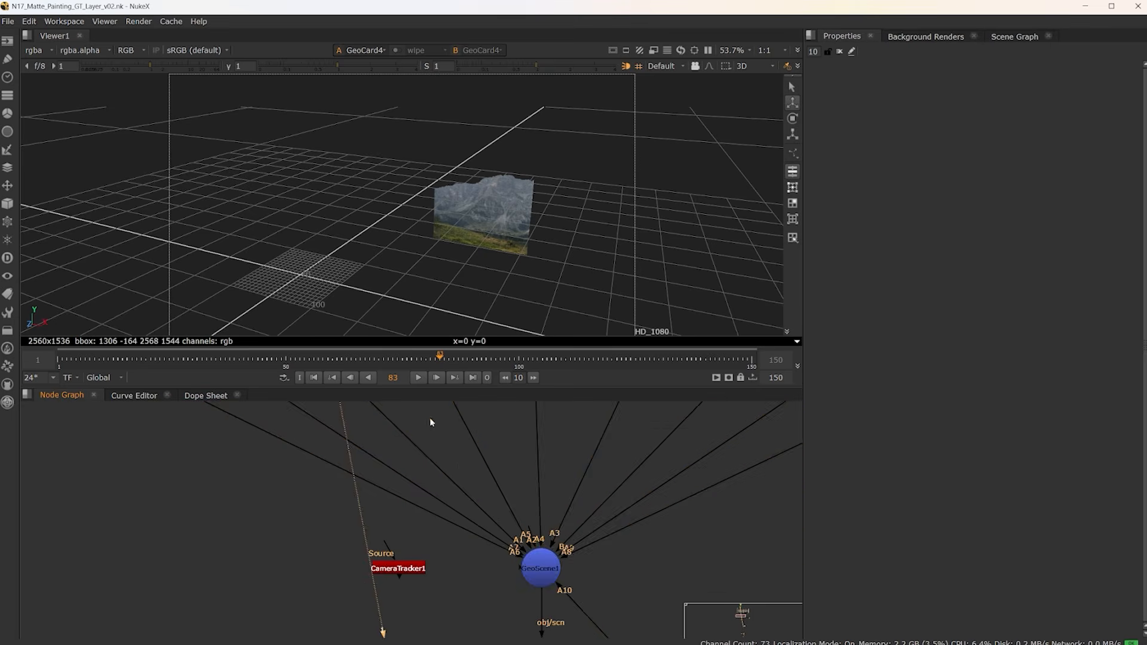
{"action": "left_click", "coordinate": [549, 571]}
{"action": "key", "text": "1"}
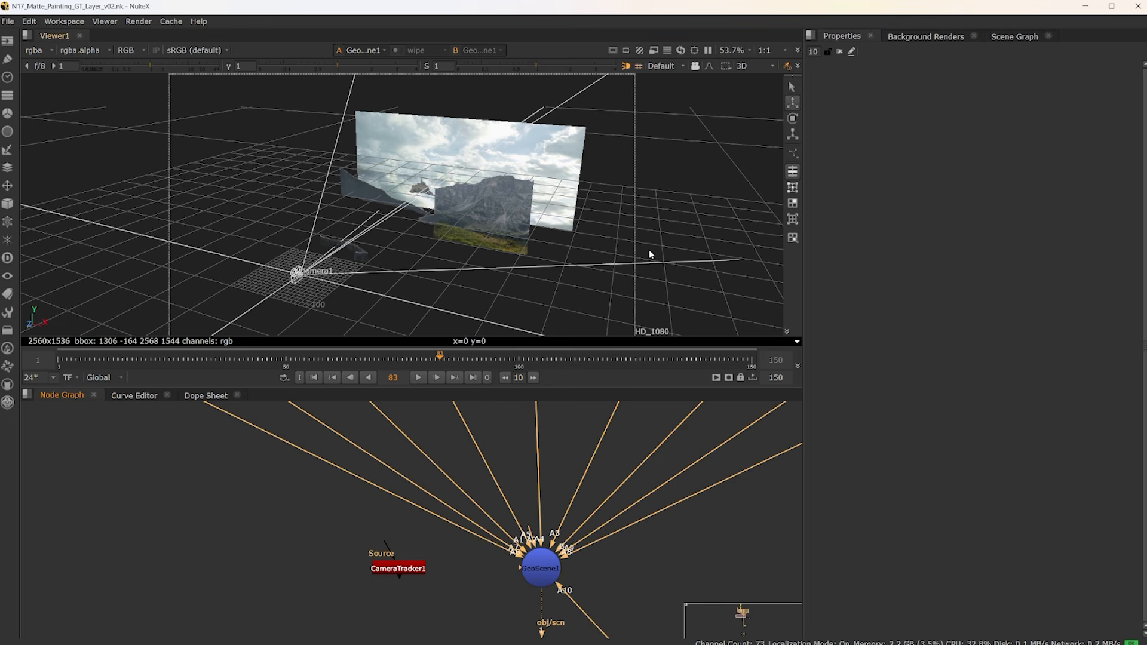
{"action": "left_click_drag", "start_coordinate": [650, 254], "coordinate": [458, 272]}
Step: Connect the Viewer to the Read7 render and play the sequence in the maximised viewer
{"action": "scroll", "coordinate": [366, 527], "scroll_direction": "down", "scroll_amount": 6}
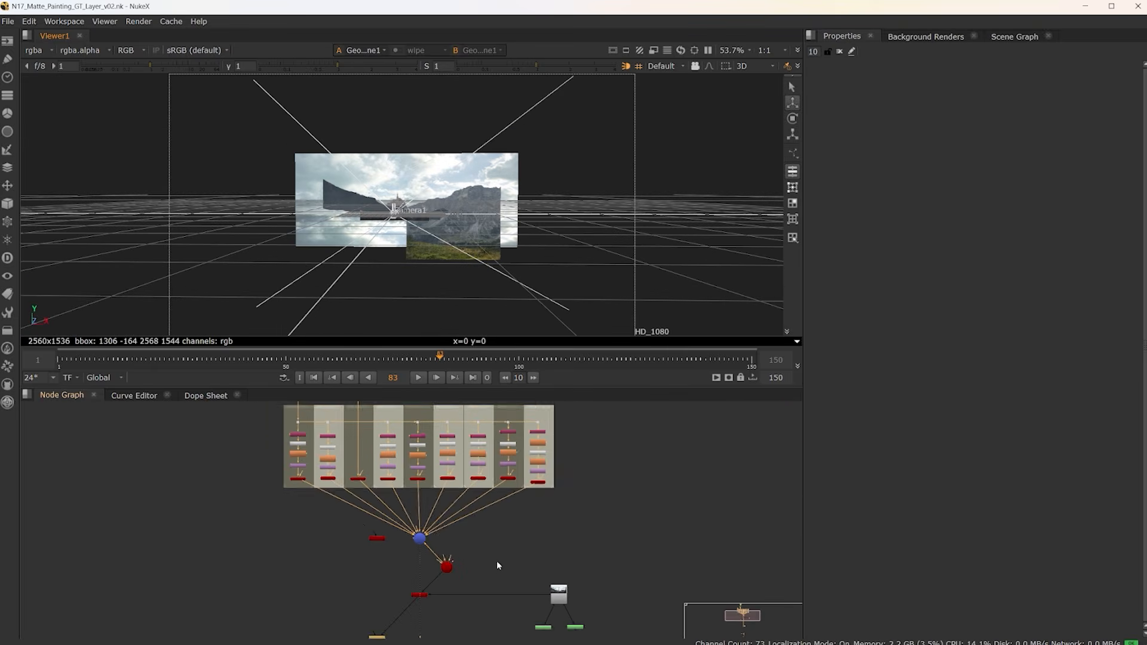
{"action": "left_click_drag", "start_coordinate": [496, 561], "coordinate": [503, 469]}
{"action": "scroll", "coordinate": [429, 516], "scroll_direction": "up", "scroll_amount": 5}
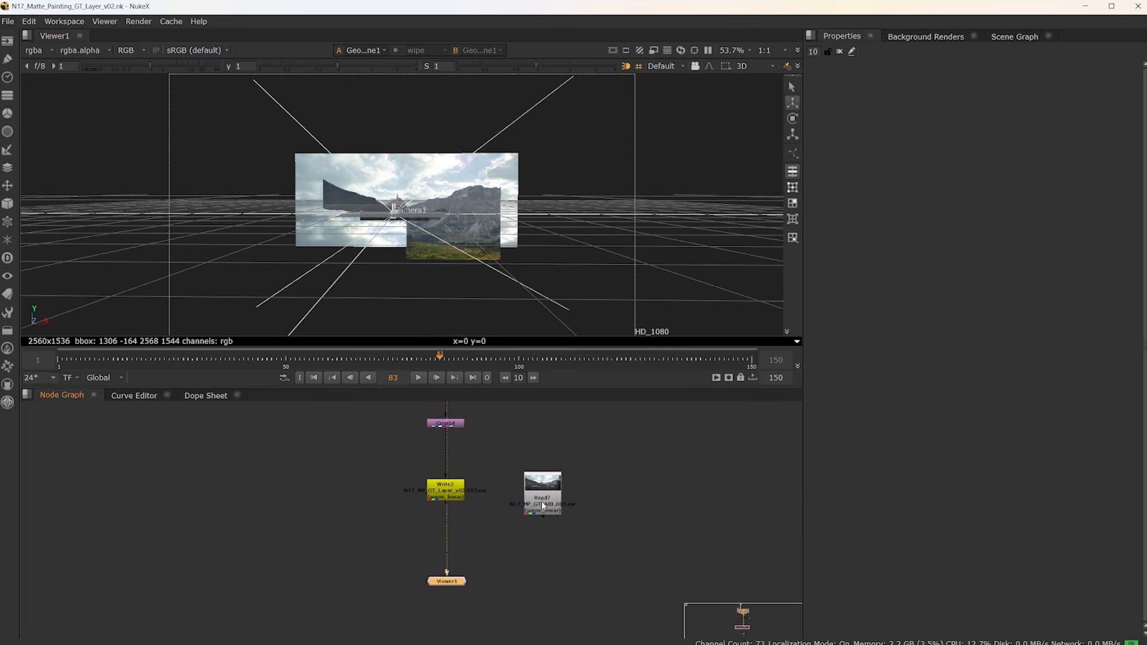
{"action": "left_click_drag", "start_coordinate": [448, 574], "coordinate": [544, 503]}
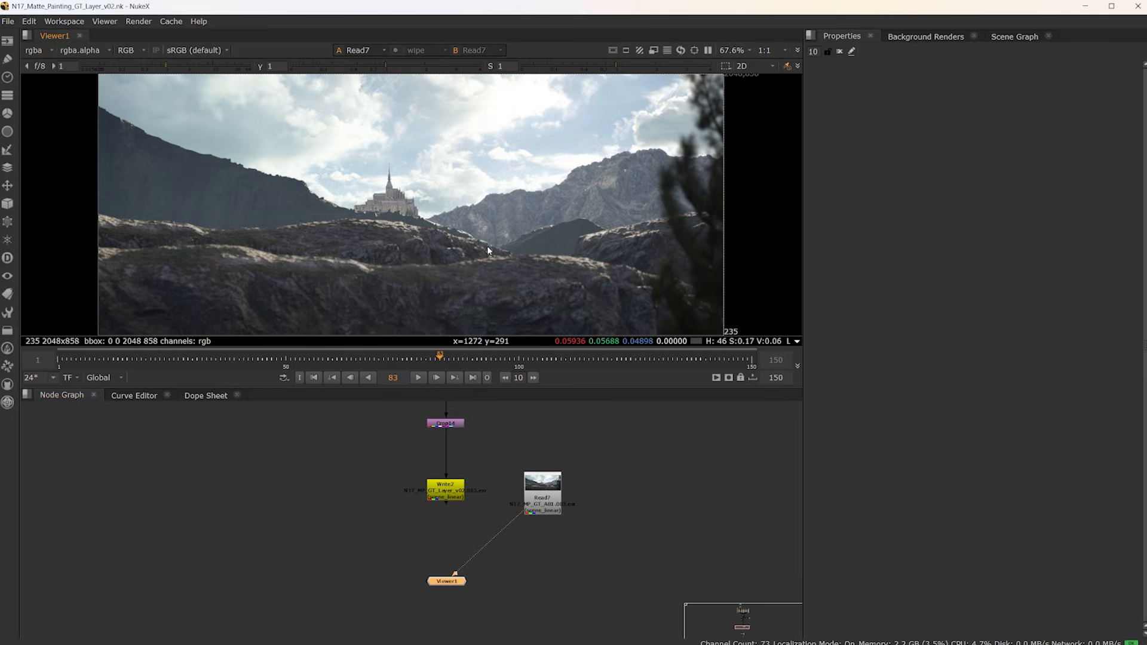
{"action": "key", "text": "space"}
{"action": "left_click", "coordinate": [580, 629]}
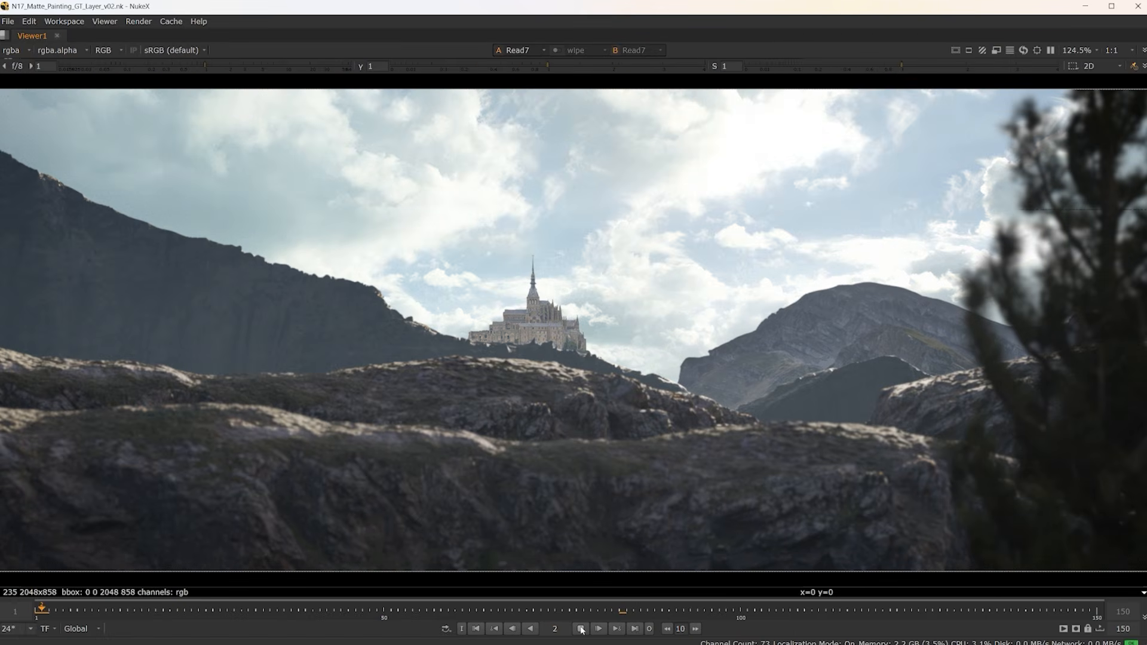